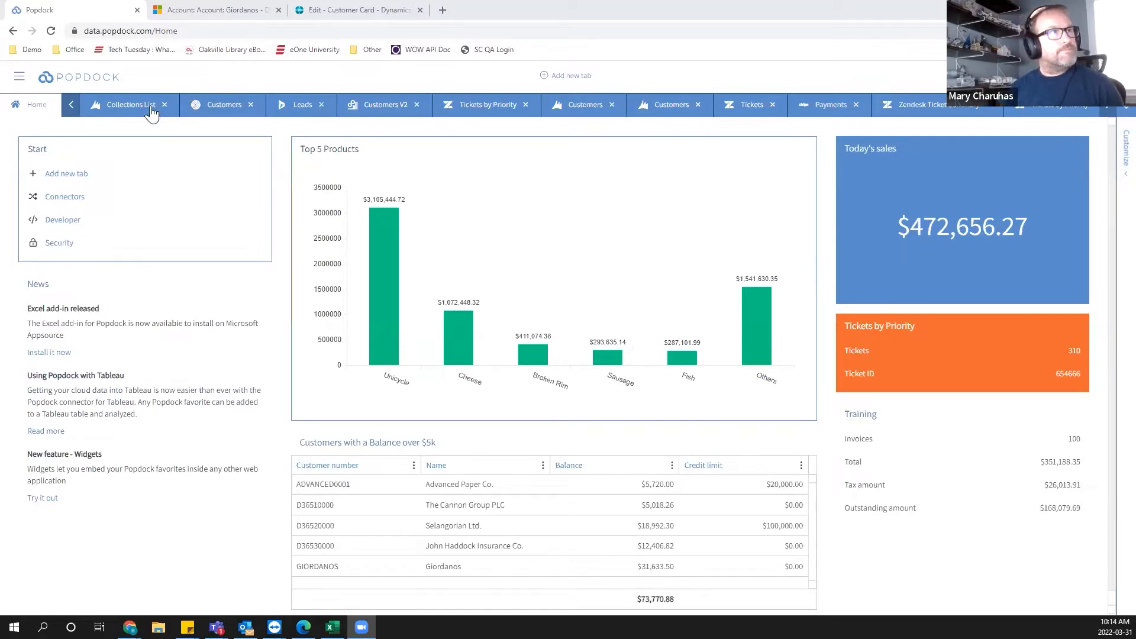
Open the Collections List tab and reload its saved Collections List view.
{"action": "left_click", "coordinate": [132, 106]}
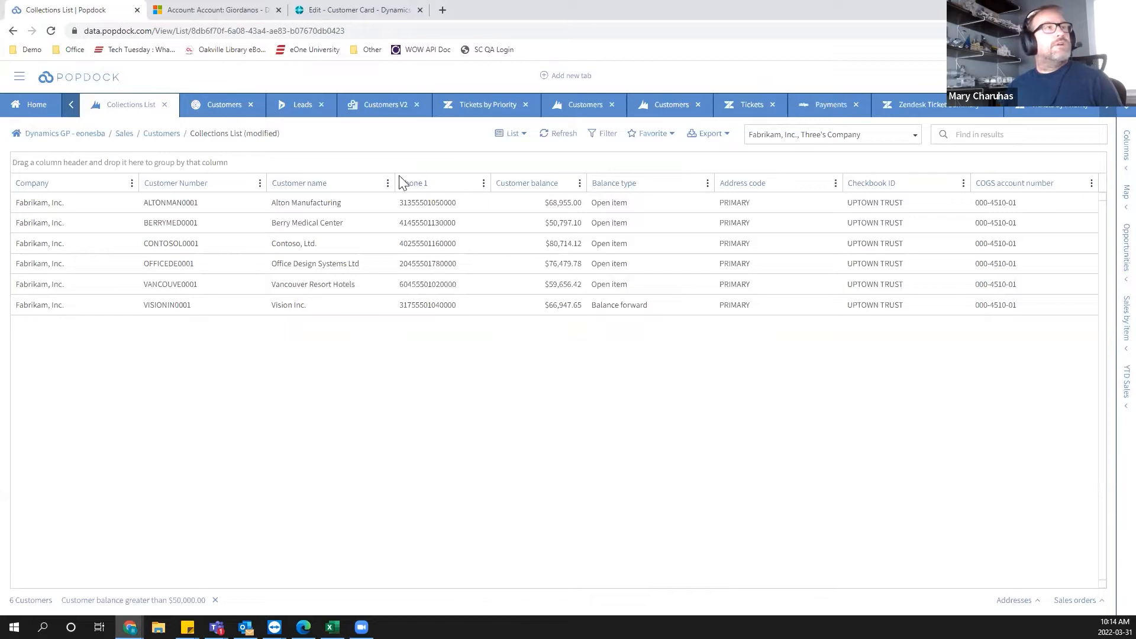
{"action": "left_click", "coordinate": [157, 135]}
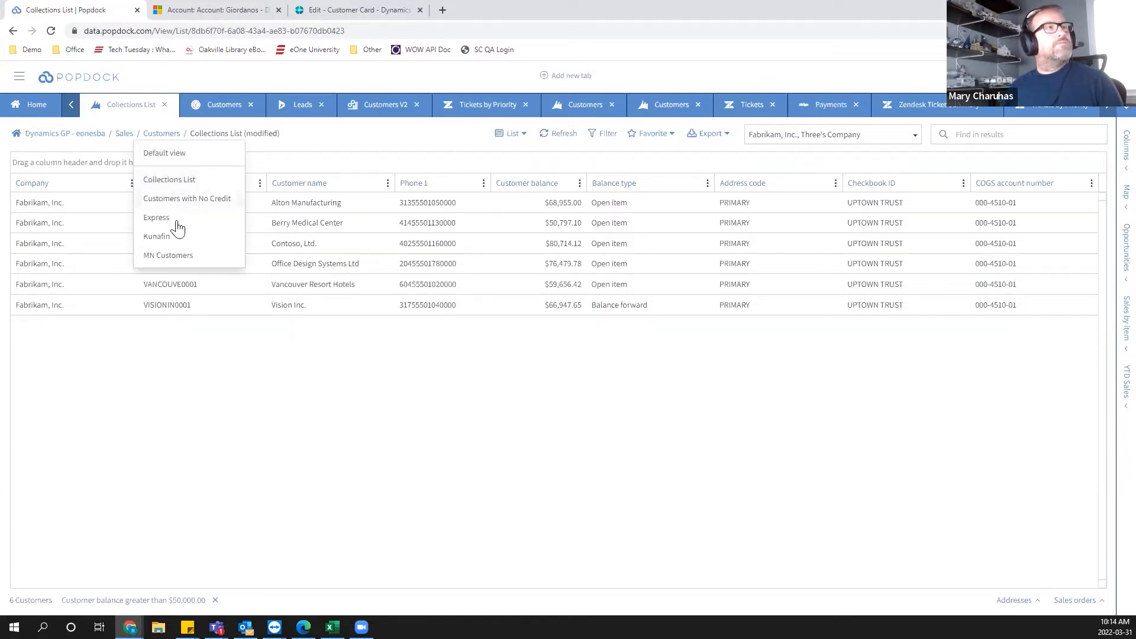
{"action": "left_click", "coordinate": [158, 180]}
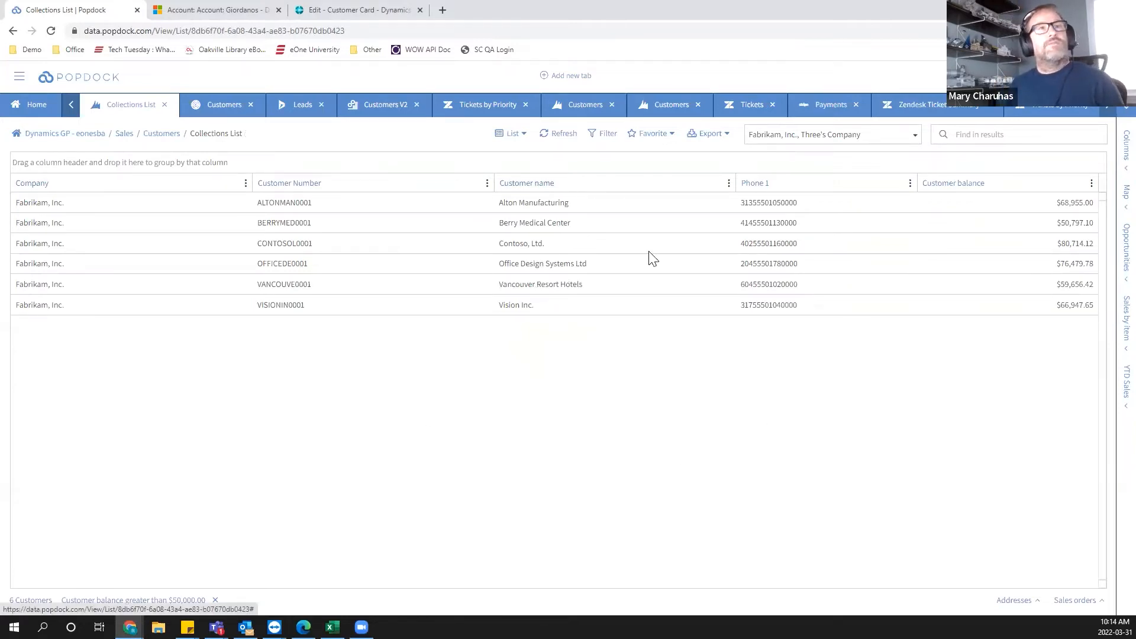
Add the Address 2, Average days to pay - life and Bank name columns to the list.
{"action": "left_click", "coordinate": [1110, 148]}
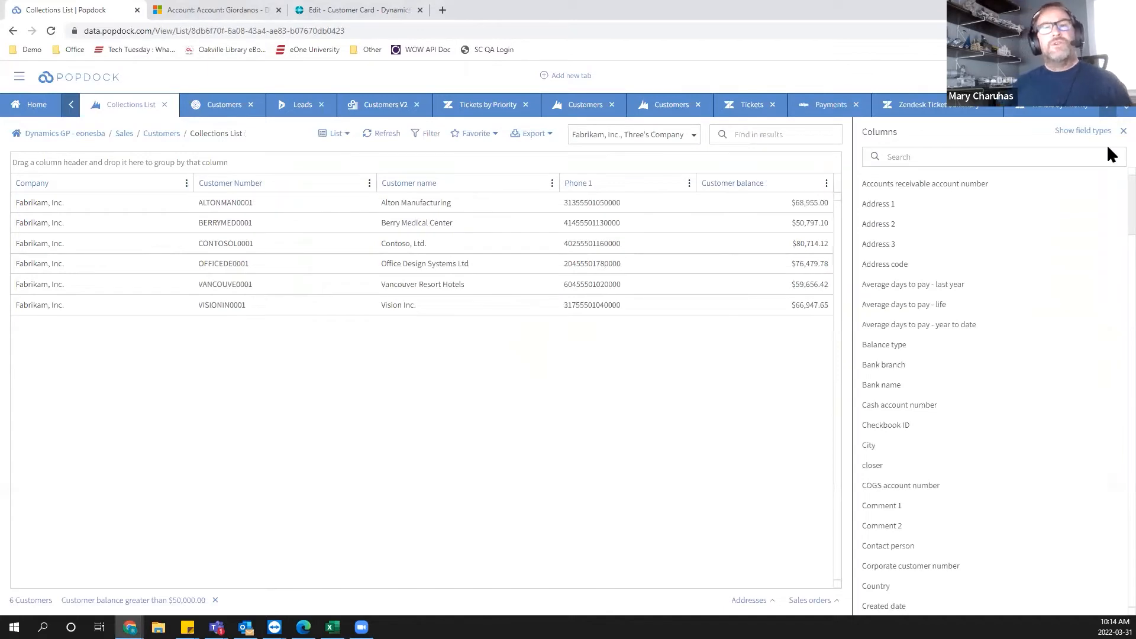
{"action": "left_click", "coordinate": [874, 223]}
{"action": "left_click", "coordinate": [944, 304]}
{"action": "left_click", "coordinate": [879, 385]}
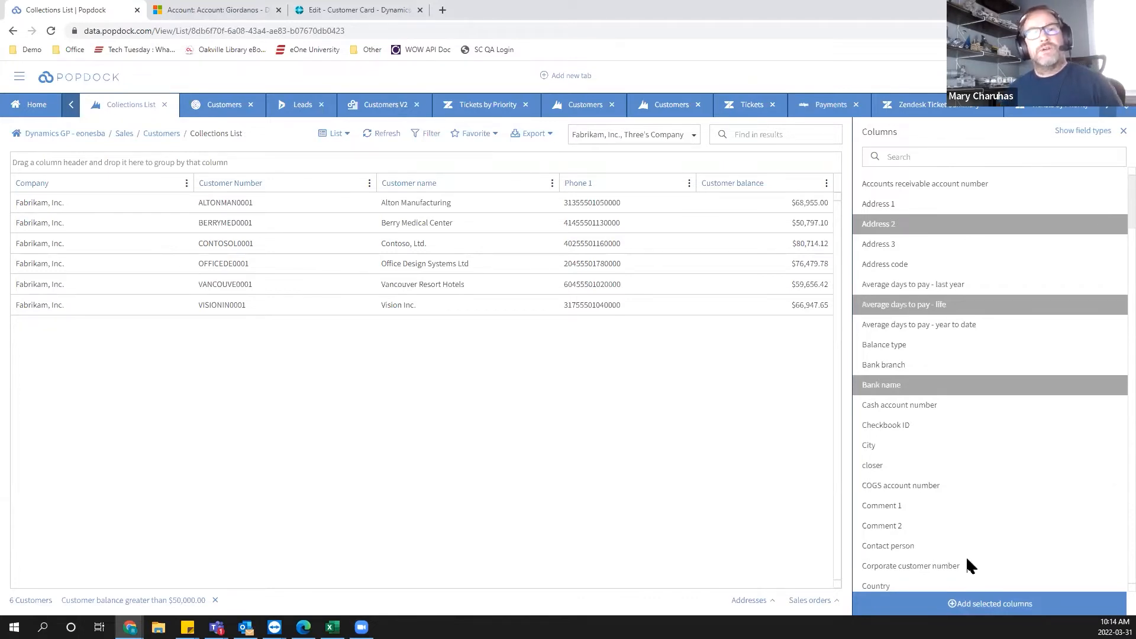
{"action": "left_click", "coordinate": [978, 605]}
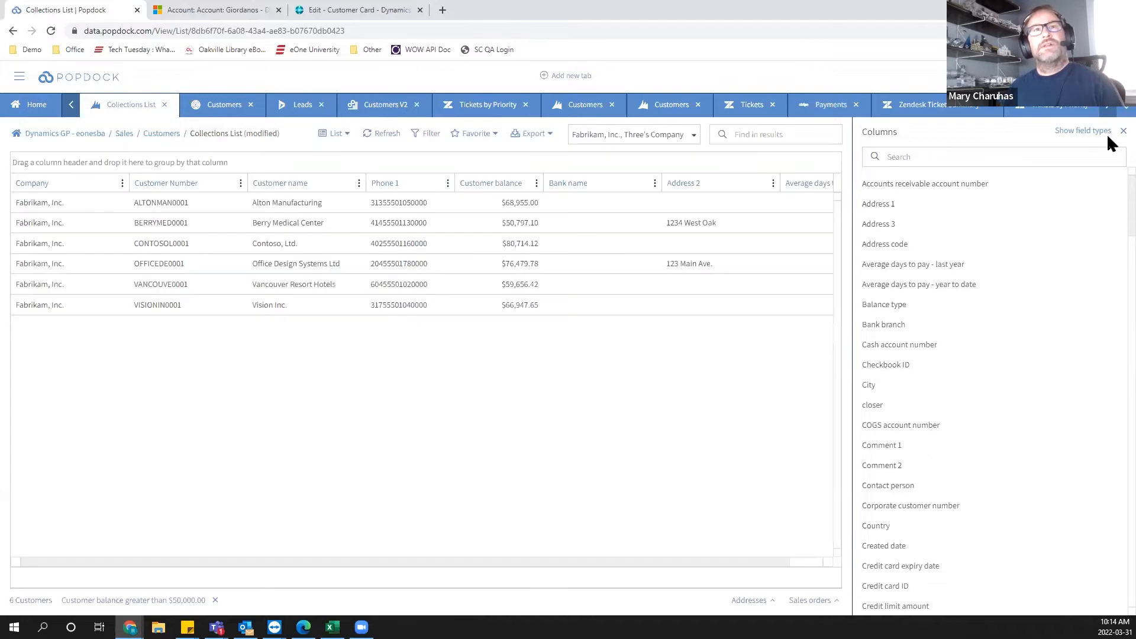
{"action": "left_click", "coordinate": [1122, 131]}
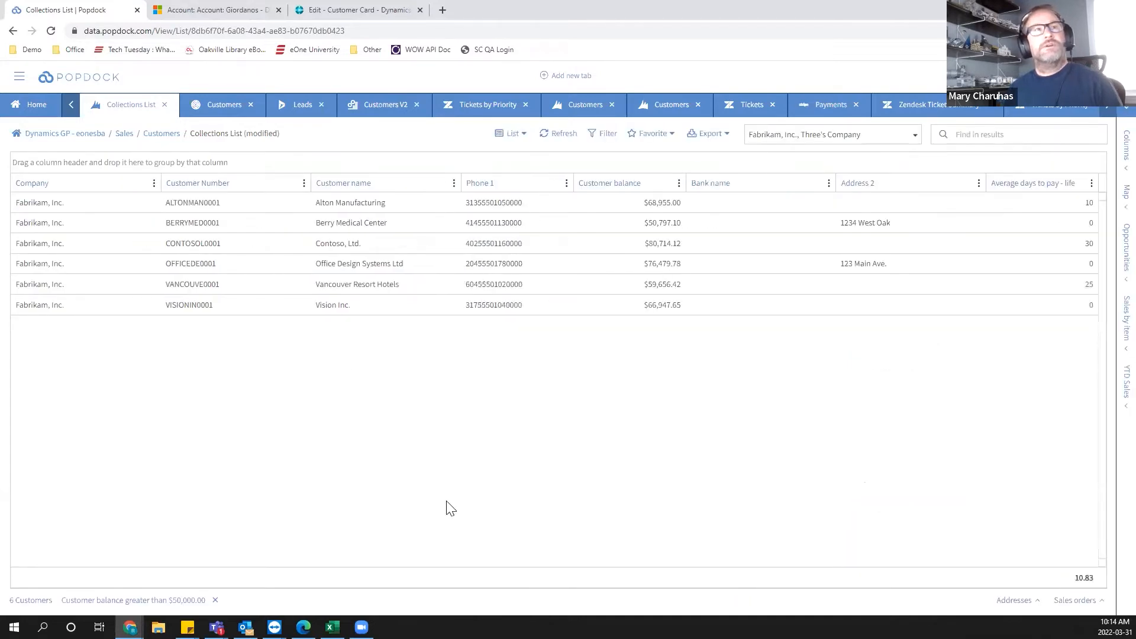
Hide the Bank name, Address 2 and Average days to pay - life columns from the list.
{"action": "left_click", "coordinate": [828, 183]}
{"action": "mouse_move", "coordinate": [860, 241]}
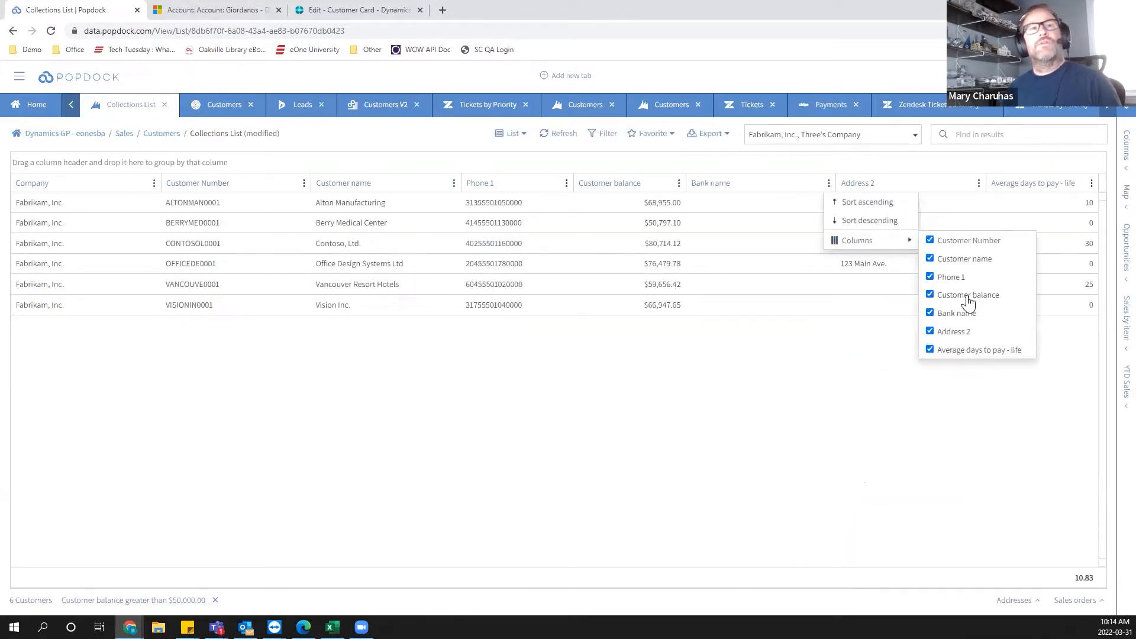
{"action": "left_click", "coordinate": [930, 313]}
{"action": "left_click", "coordinate": [929, 331]}
{"action": "left_click", "coordinate": [929, 349]}
{"action": "left_click", "coordinate": [804, 545]}
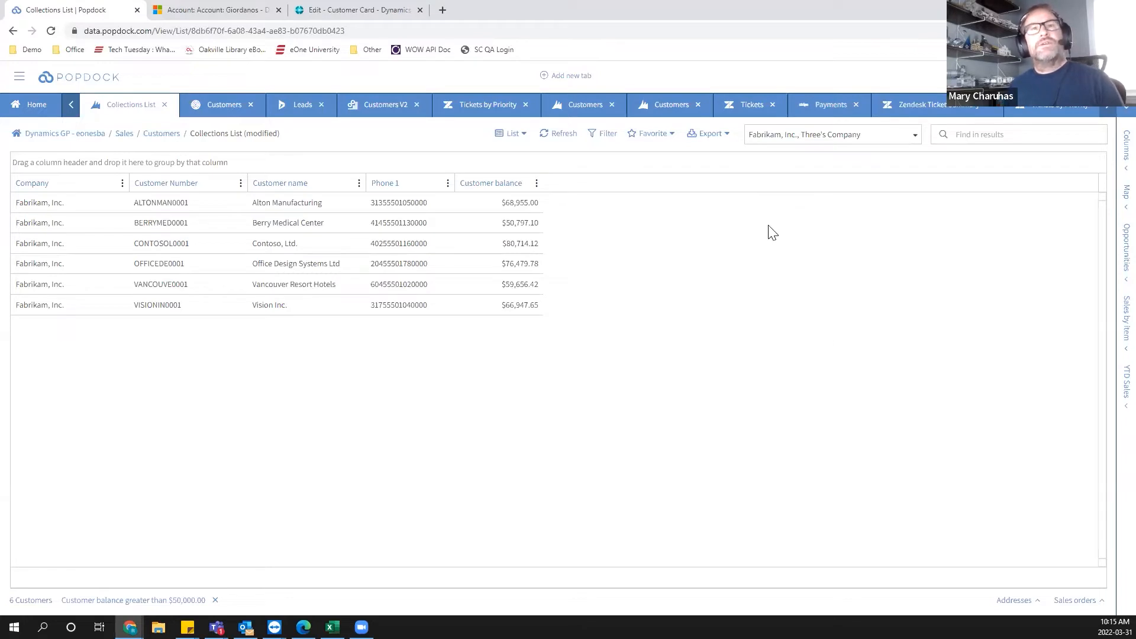
Open the Filters dialog and add nine more filter condition rows below the Customer balance condition.
{"action": "left_click", "coordinate": [603, 135]}
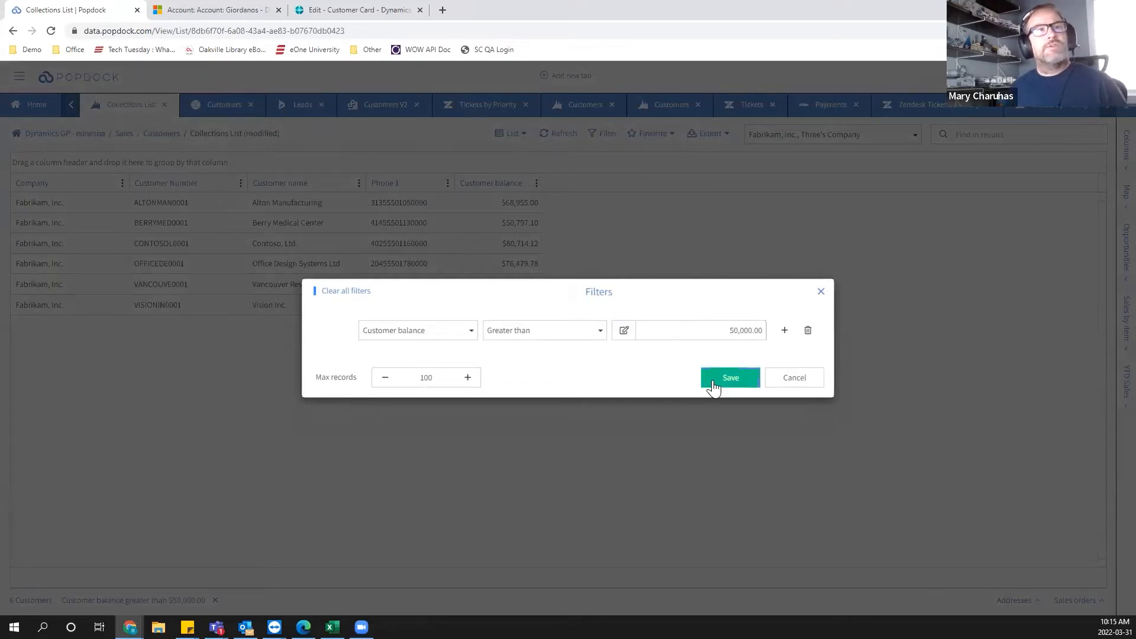
{"action": "left_click", "coordinate": [785, 329]}
{"action": "left_click", "coordinate": [787, 343]}
{"action": "double_click", "coordinate": [787, 371]}
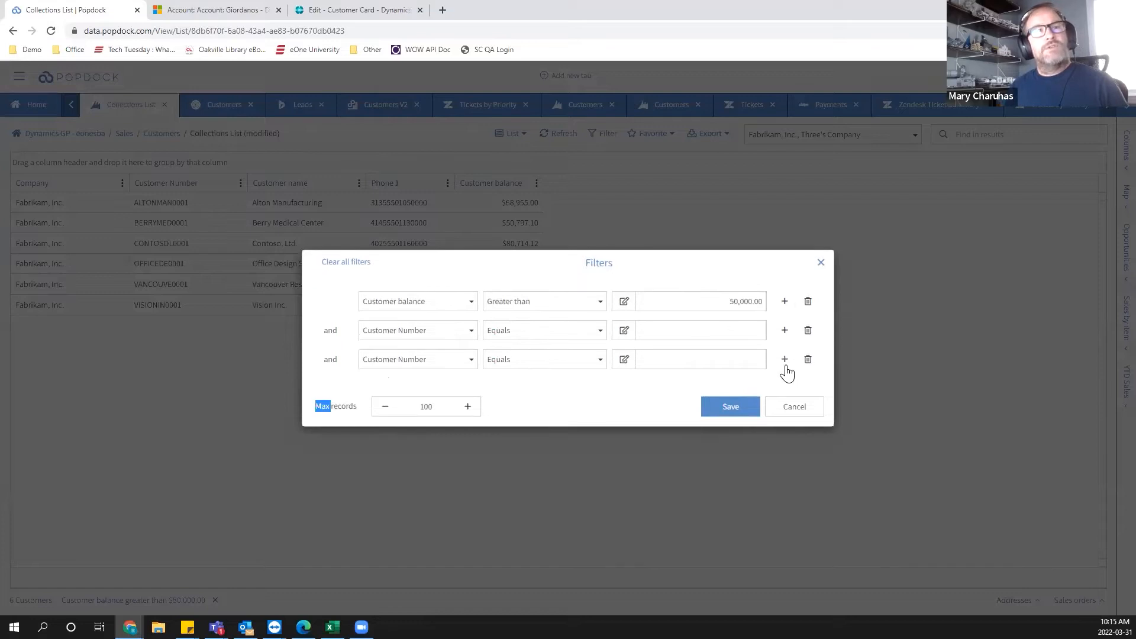
{"action": "left_click", "coordinate": [784, 365]}
{"action": "left_click", "coordinate": [786, 376]}
{"action": "left_click", "coordinate": [784, 389]}
{"action": "left_click", "coordinate": [784, 403]}
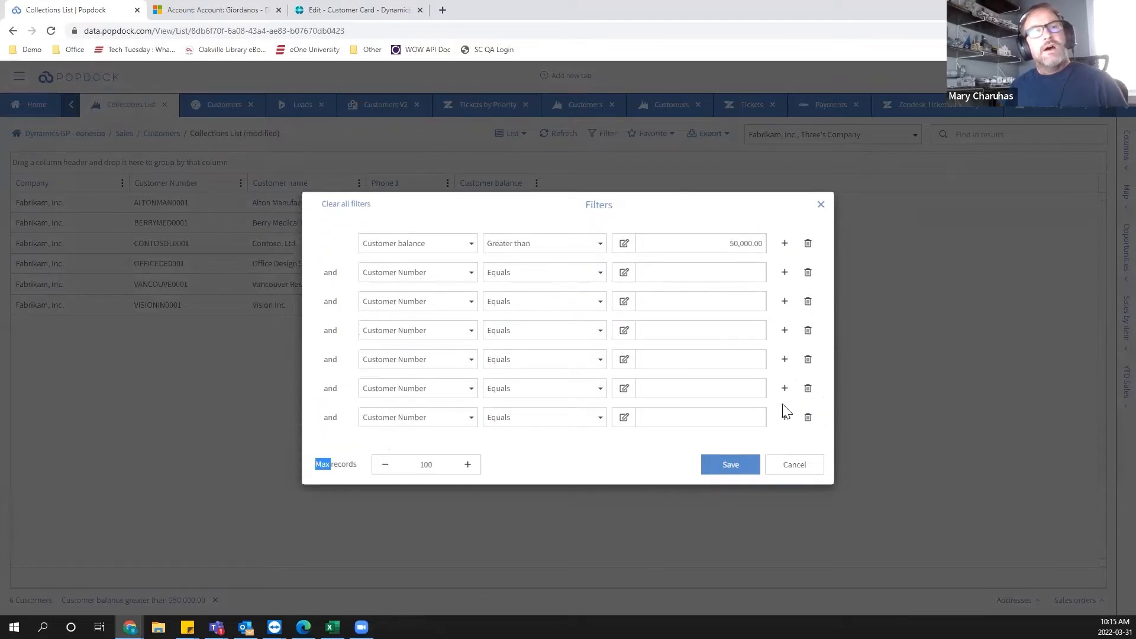
{"action": "left_click", "coordinate": [785, 417]}
{"action": "left_click", "coordinate": [785, 433]}
{"action": "left_click", "coordinate": [784, 447]}
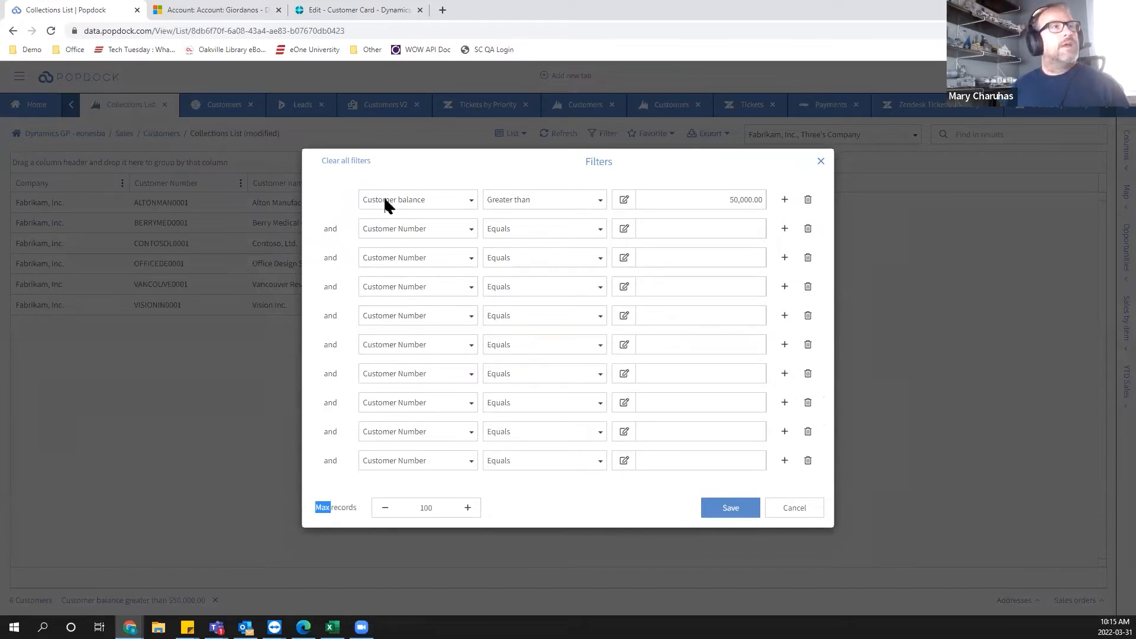
Switch the connectors of every other filter row from and to or.
{"action": "left_click", "coordinate": [329, 258]}
{"action": "left_click", "coordinate": [329, 317]}
{"action": "left_click", "coordinate": [326, 379]}
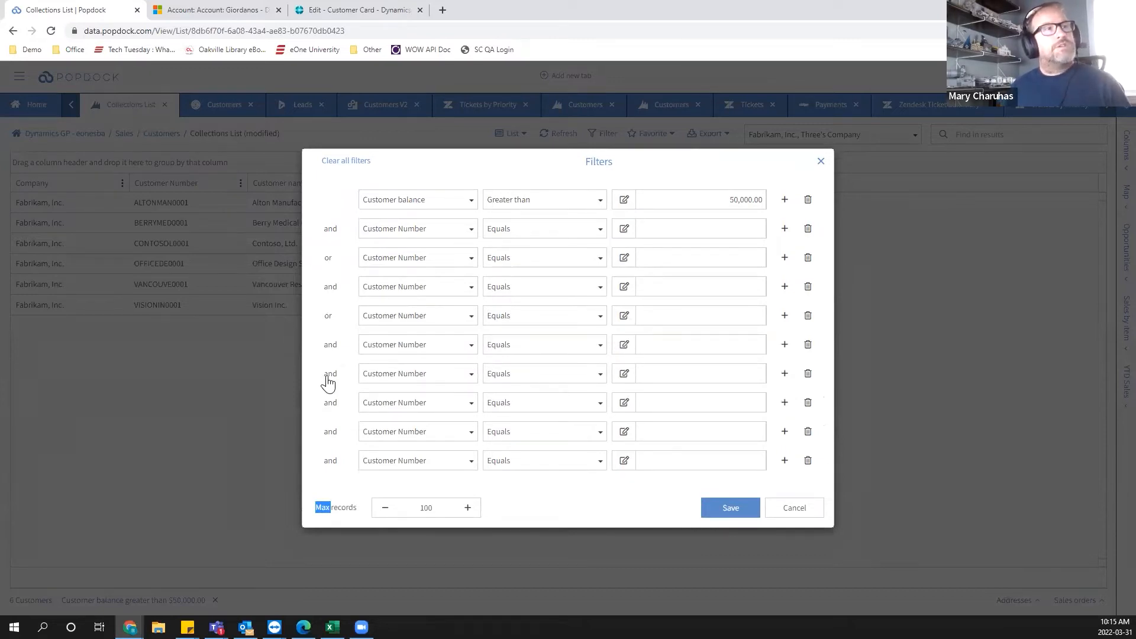
{"action": "left_click", "coordinate": [332, 435]}
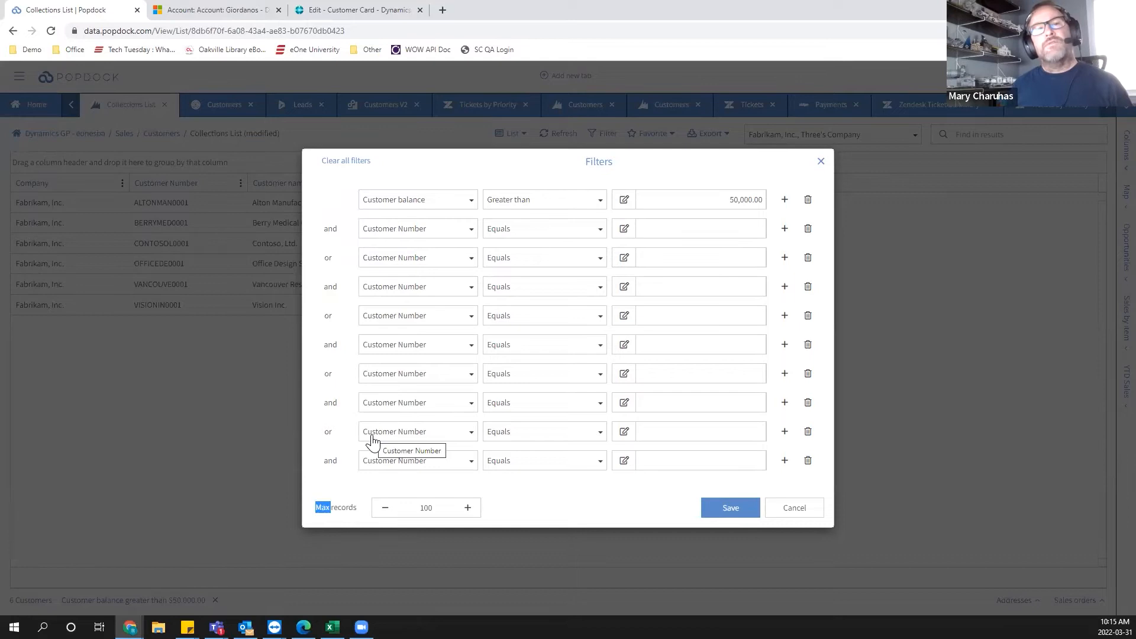
Set the second filter condition's field to Created date with the Equals comparison.
{"action": "left_click", "coordinate": [431, 234]}
{"action": "type", "text": "date"}
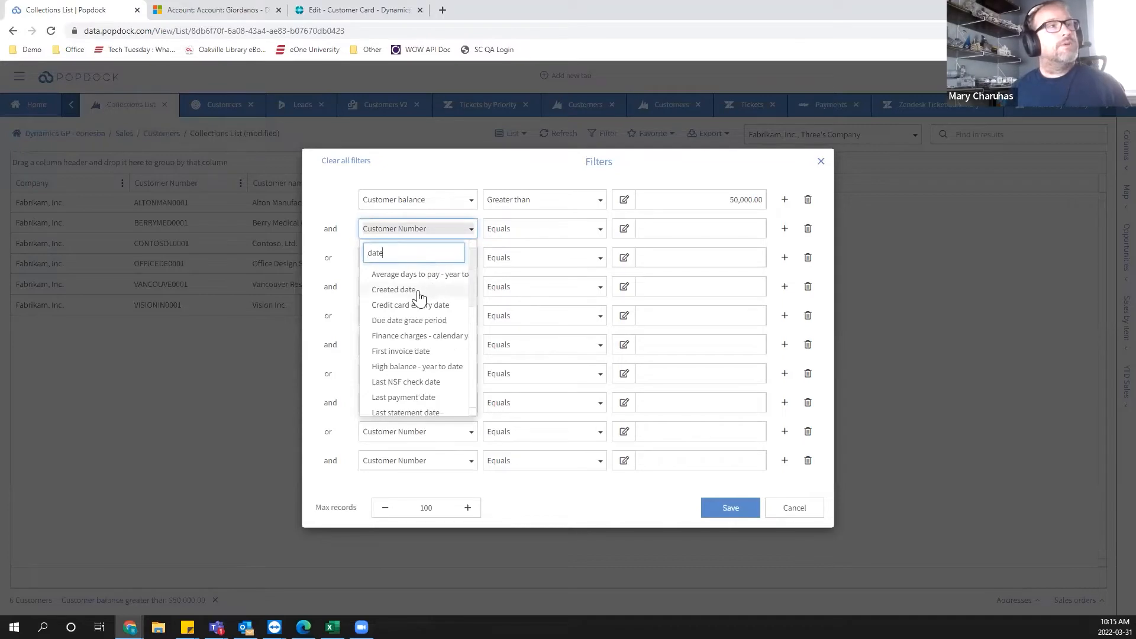
{"action": "left_click", "coordinate": [418, 291]}
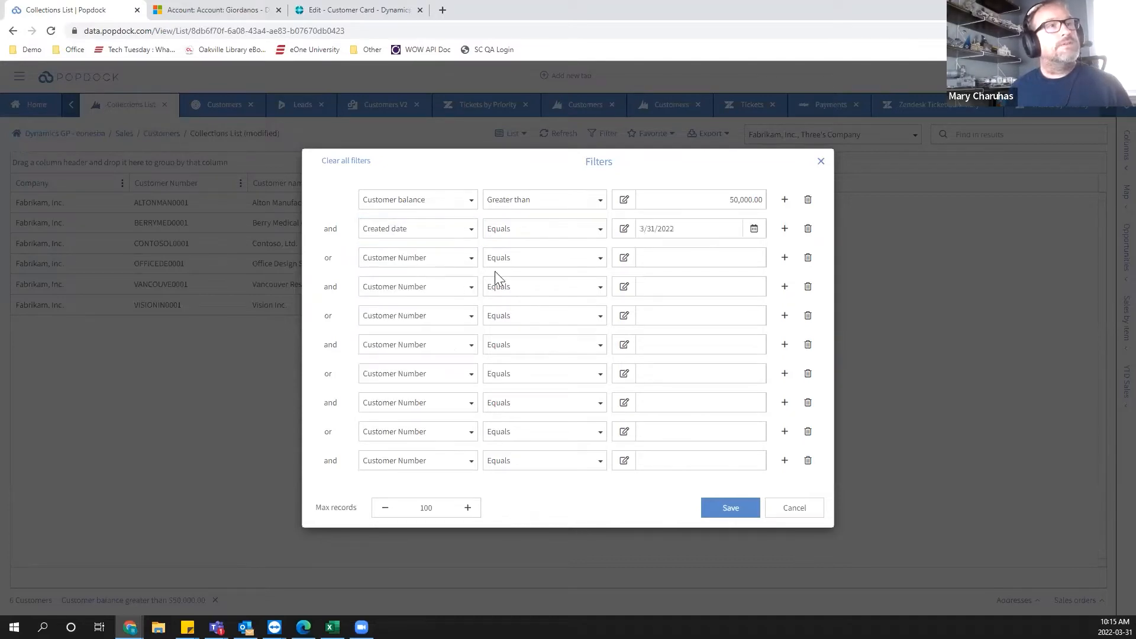
{"action": "left_click", "coordinate": [577, 237]}
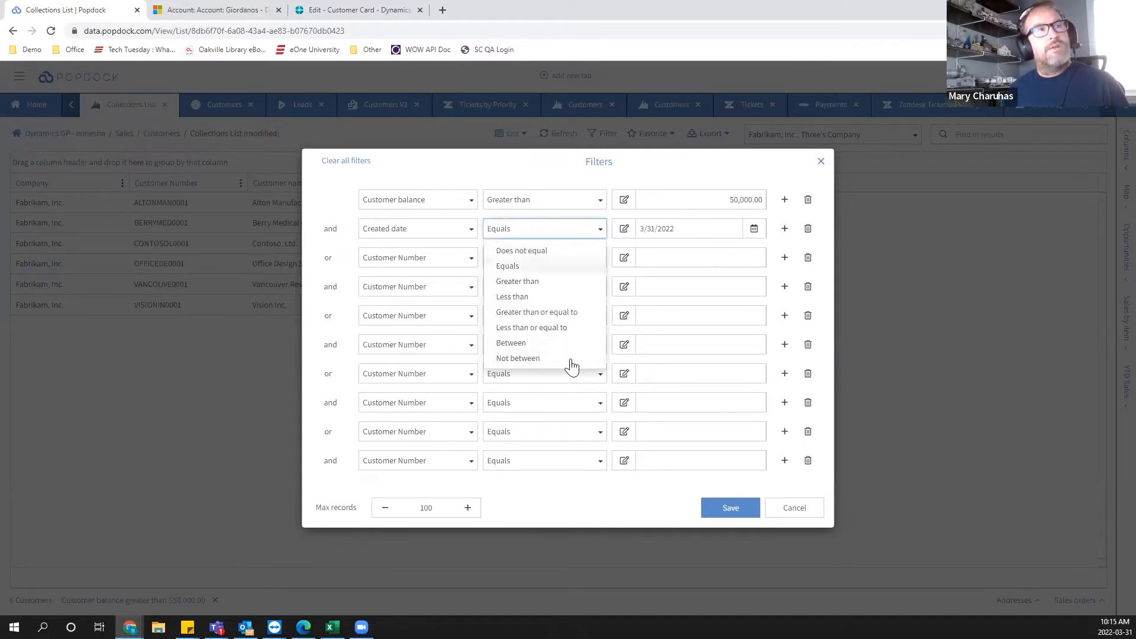
{"action": "left_click", "coordinate": [520, 267]}
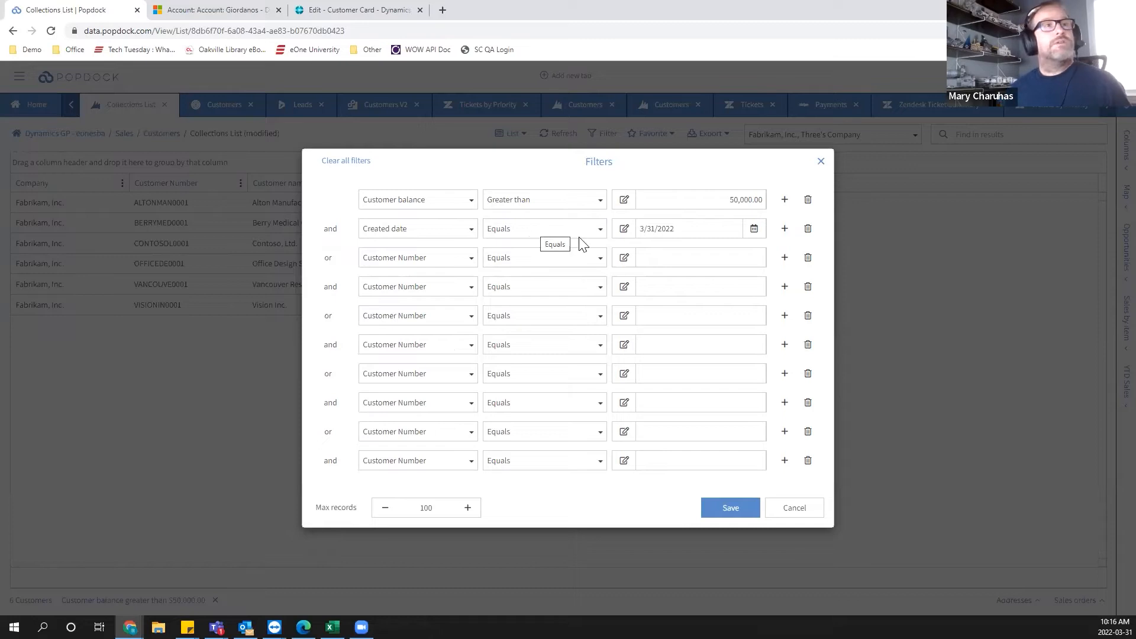
{"action": "left_click", "coordinate": [754, 229]}
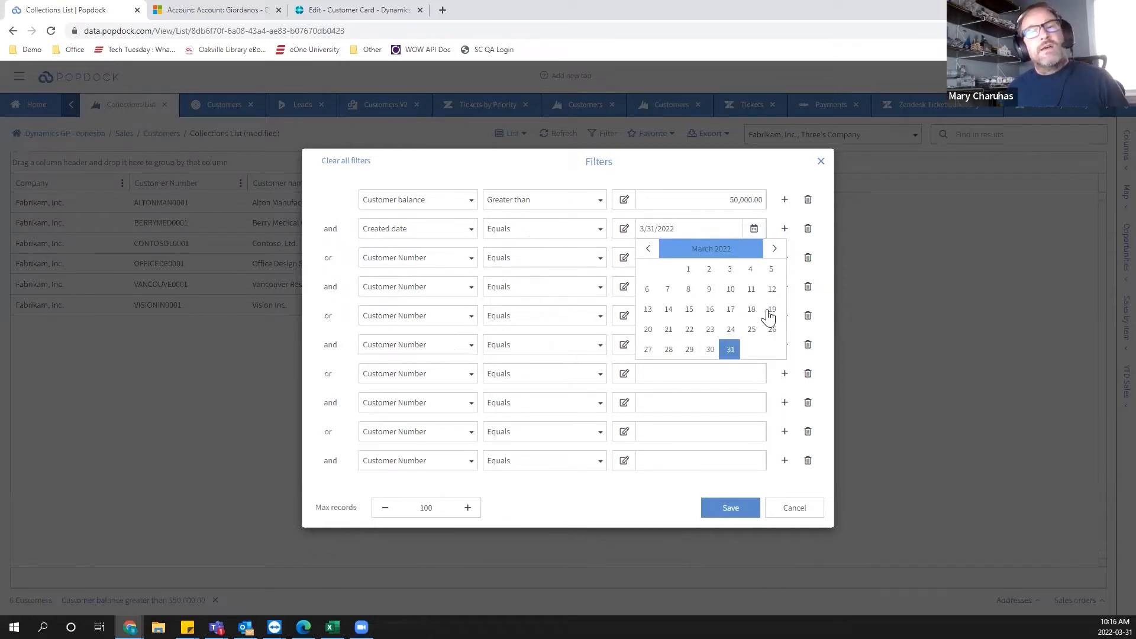
{"action": "left_click", "coordinate": [751, 228]}
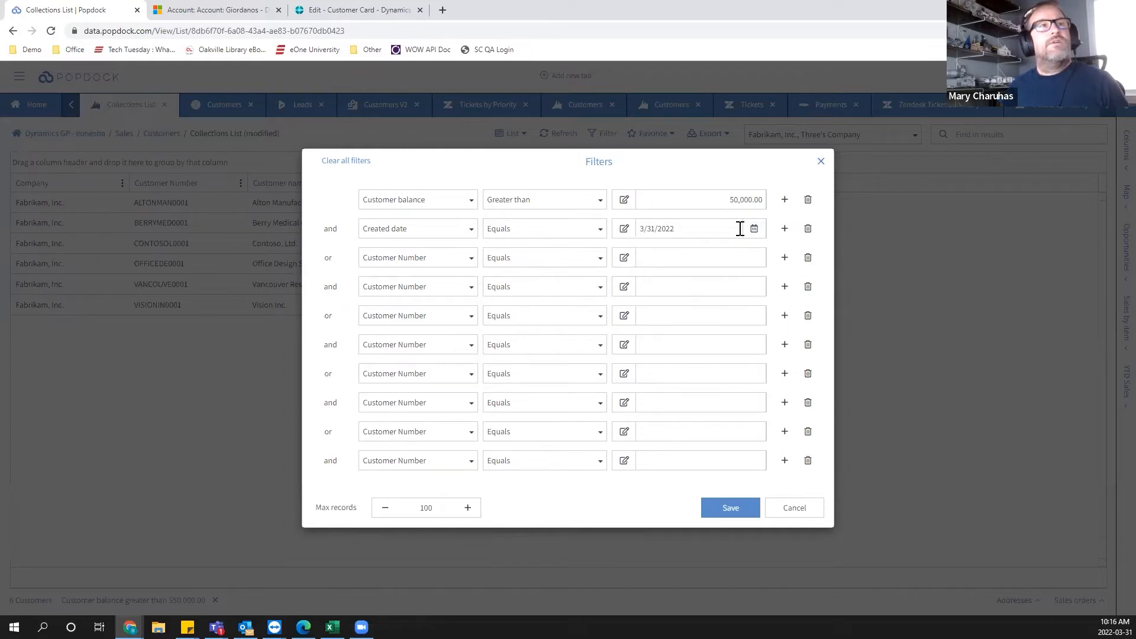
Set the Created date condition to a relative This month comparison, then cancel the Filters dialog.
{"action": "left_click", "coordinate": [624, 230]}
{"action": "left_click", "coordinate": [645, 272]}
{"action": "left_click", "coordinate": [672, 231]}
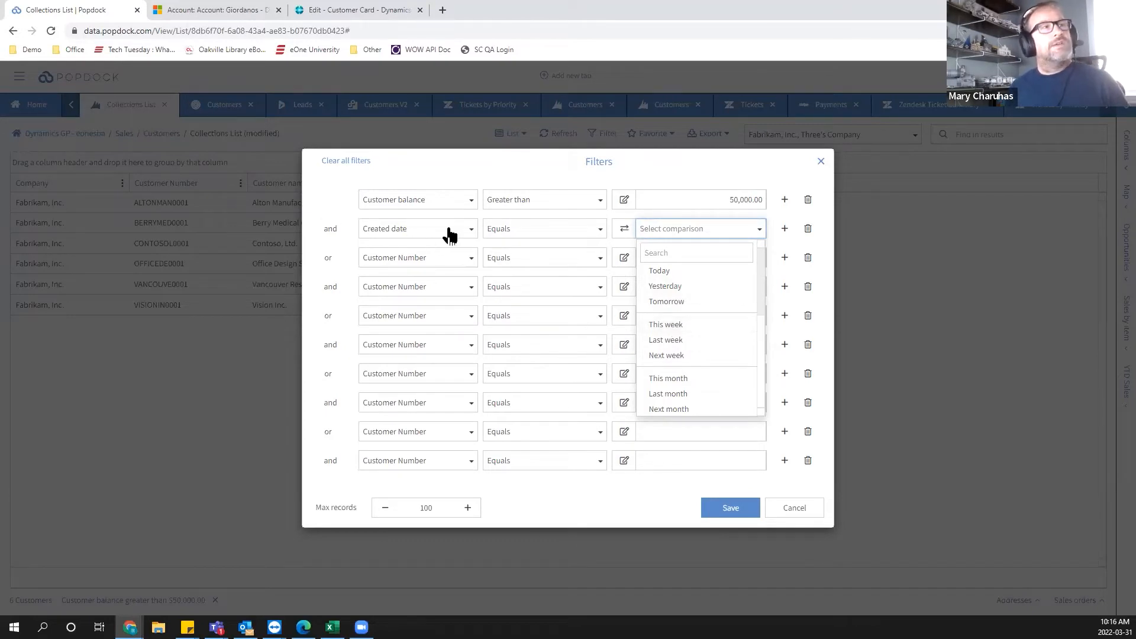
{"action": "left_click", "coordinate": [663, 380]}
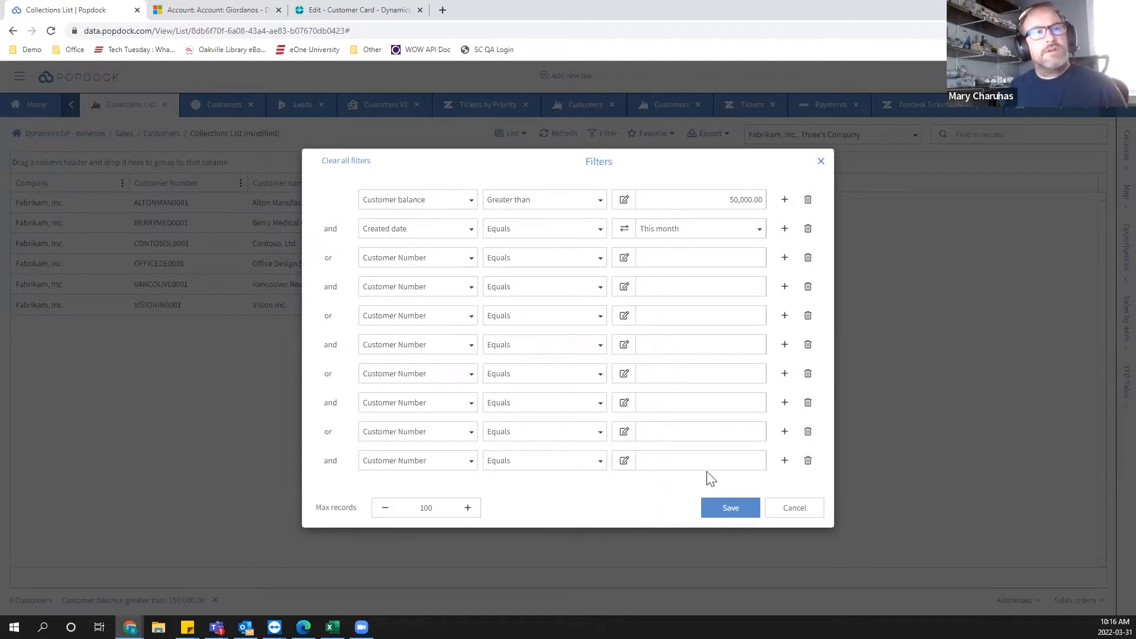
{"action": "left_click", "coordinate": [793, 509]}
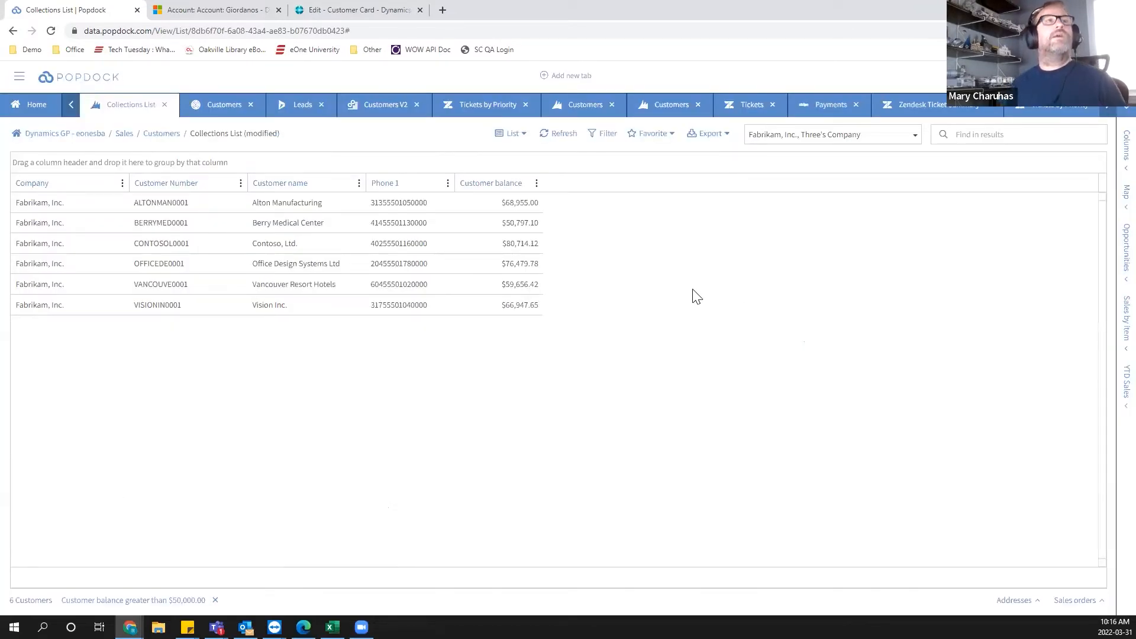
Group the list by Customer Number, then remove the grouping.
{"action": "left_click", "coordinate": [547, 135]}
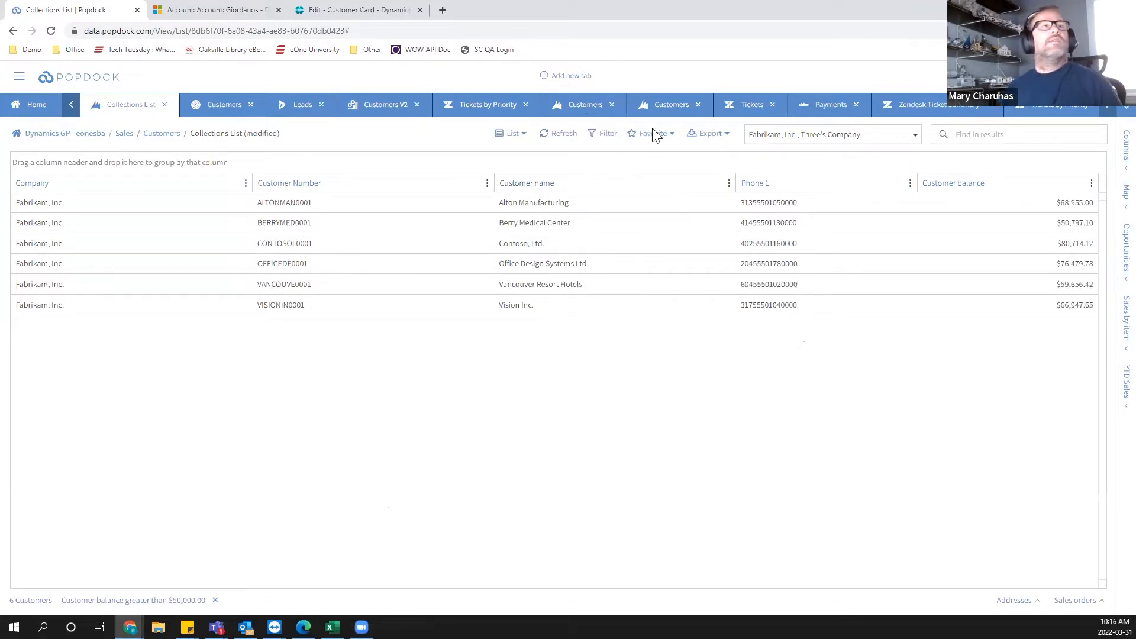
{"action": "left_click_drag", "start_coordinate": [627, 191], "coordinate": [662, 191]}
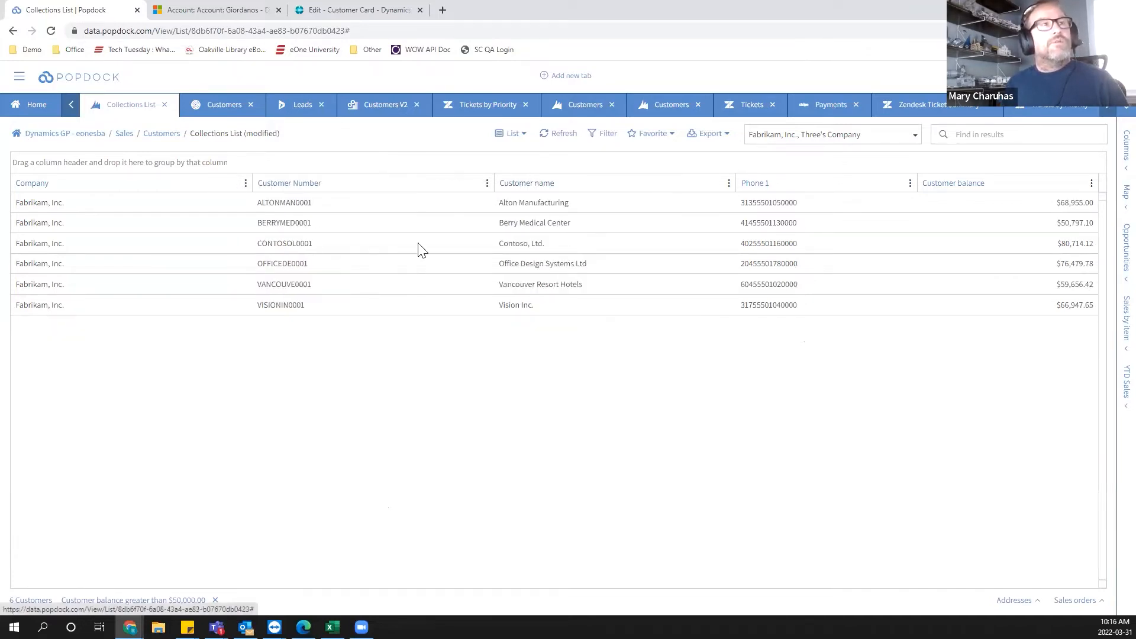
{"action": "left_click_drag", "start_coordinate": [385, 189], "coordinate": [263, 162]}
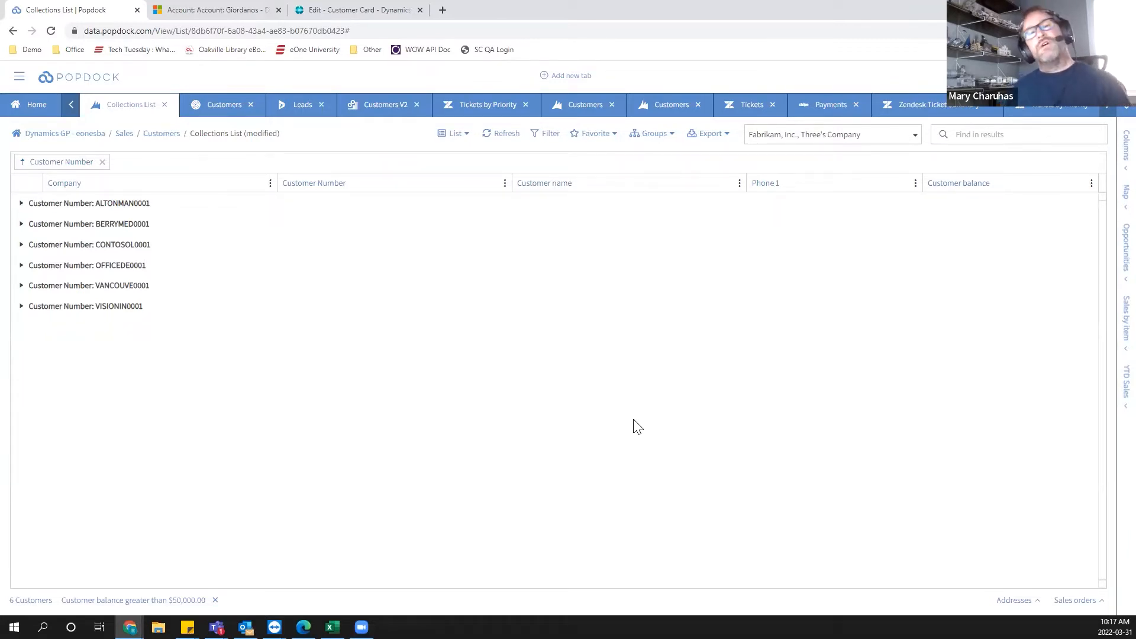
{"action": "left_click", "coordinate": [101, 163]}
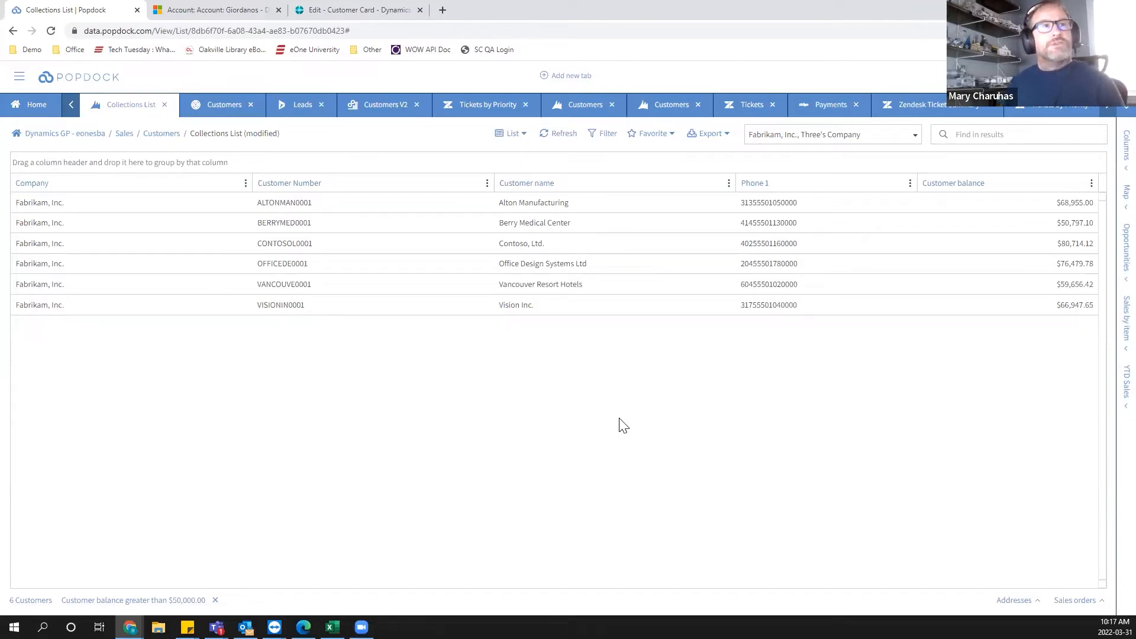
Select Fabrikam, Inc., Fore Iron Foundry and Three's Company in the company selector.
{"action": "left_click", "coordinate": [821, 137]}
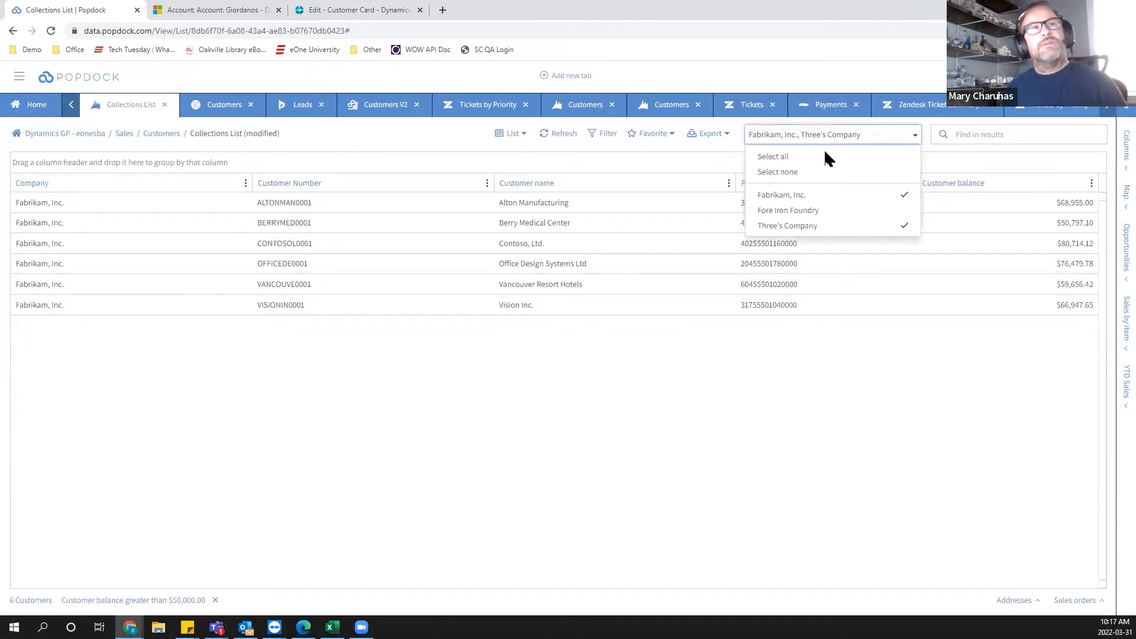
{"action": "left_click", "coordinate": [882, 214]}
{"action": "left_click", "coordinate": [883, 194]}
{"action": "left_click", "coordinate": [882, 211]}
{"action": "left_click", "coordinate": [882, 228]}
{"action": "left_click", "coordinate": [855, 196]}
{"action": "left_click", "coordinate": [857, 210]}
{"action": "left_click", "coordinate": [860, 226]}
{"action": "left_click", "coordinate": [777, 438]}
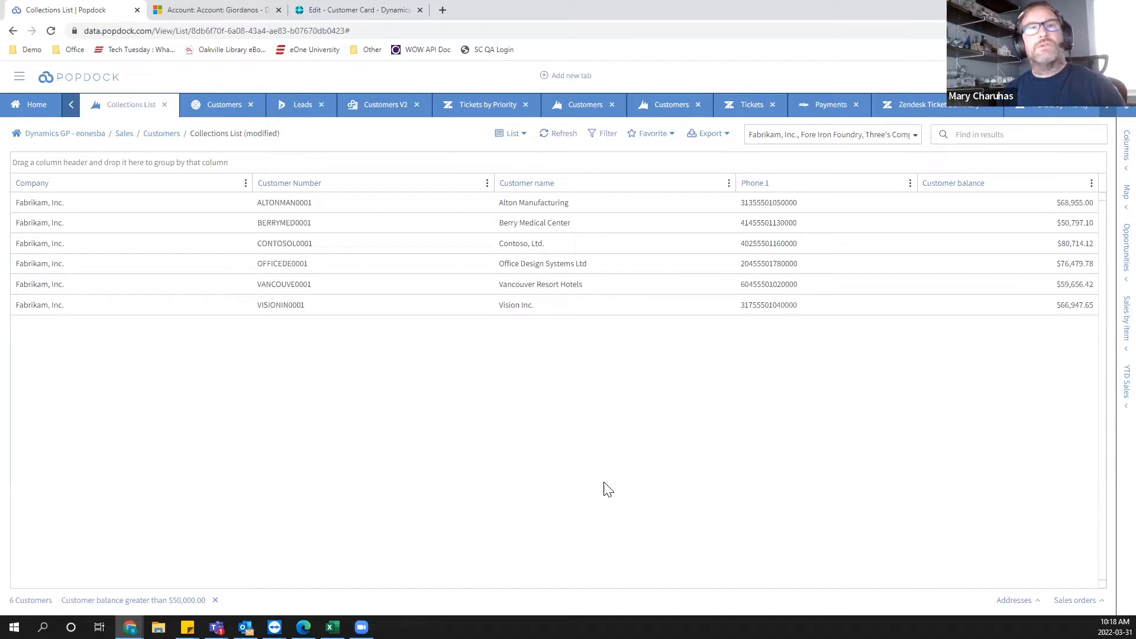
Show Berry Medical Center and Alton Manufacturing locations in the Map side panel, then close it.
{"action": "left_click", "coordinate": [306, 222]}
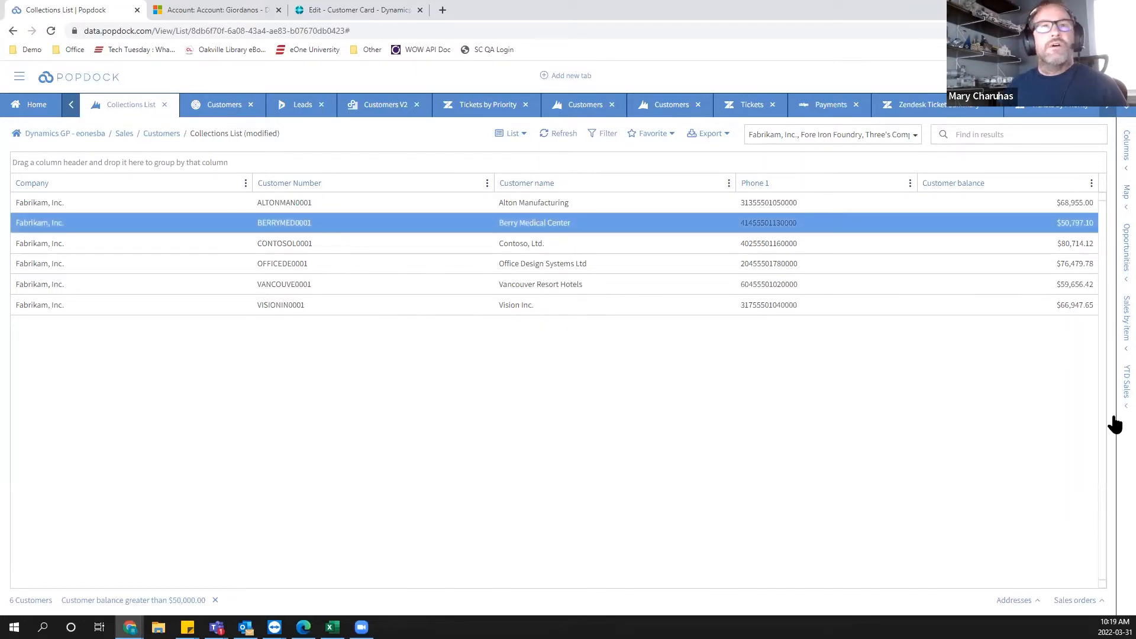
{"action": "left_click", "coordinate": [1113, 201]}
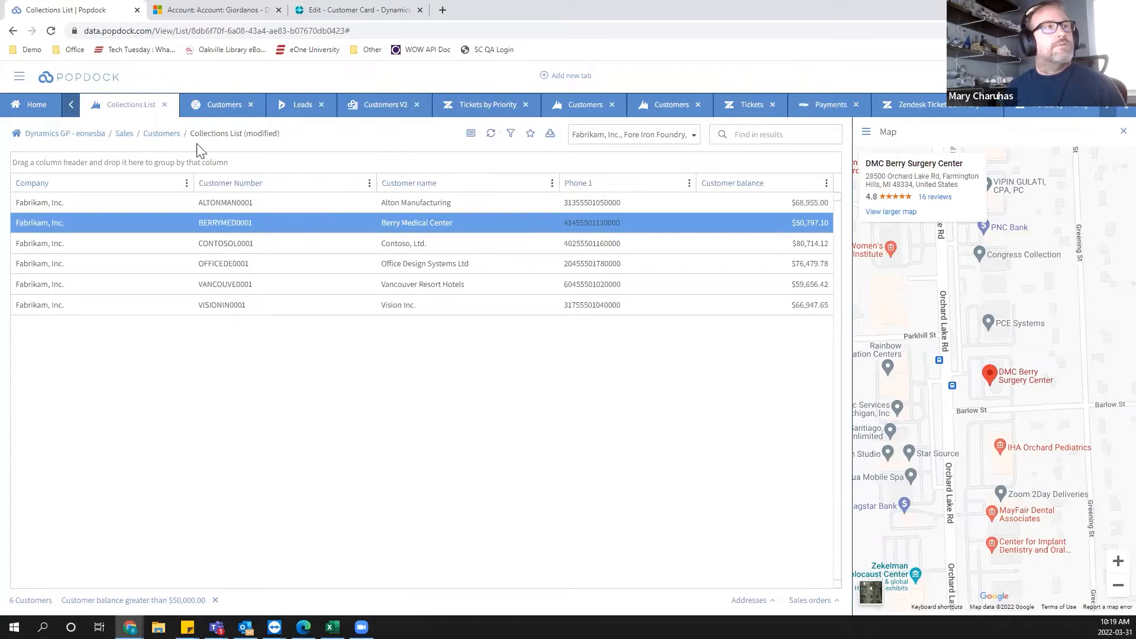
{"action": "left_click", "coordinate": [227, 208]}
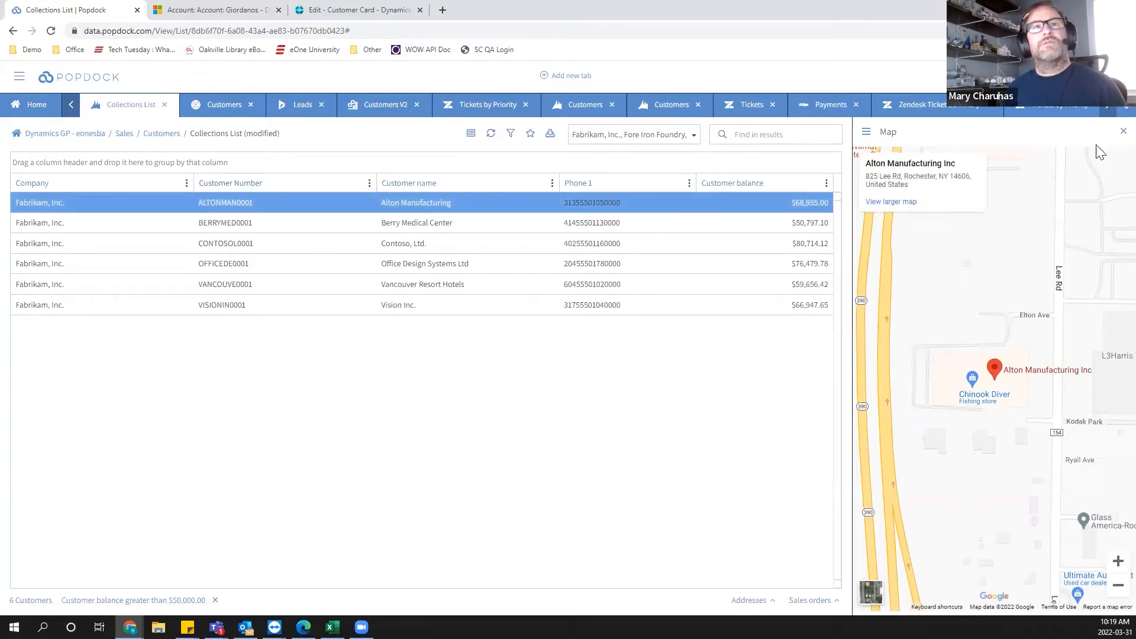
{"action": "left_click", "coordinate": [1122, 132]}
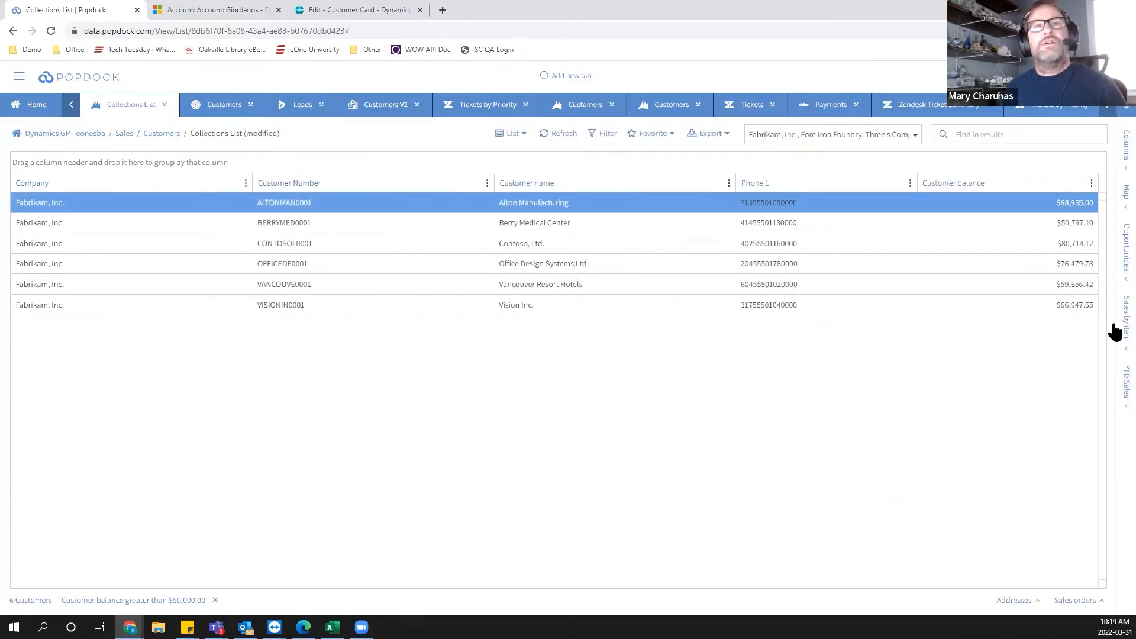
Open the Sales by item side panel for the selected customer.
{"action": "left_click", "coordinate": [1113, 332]}
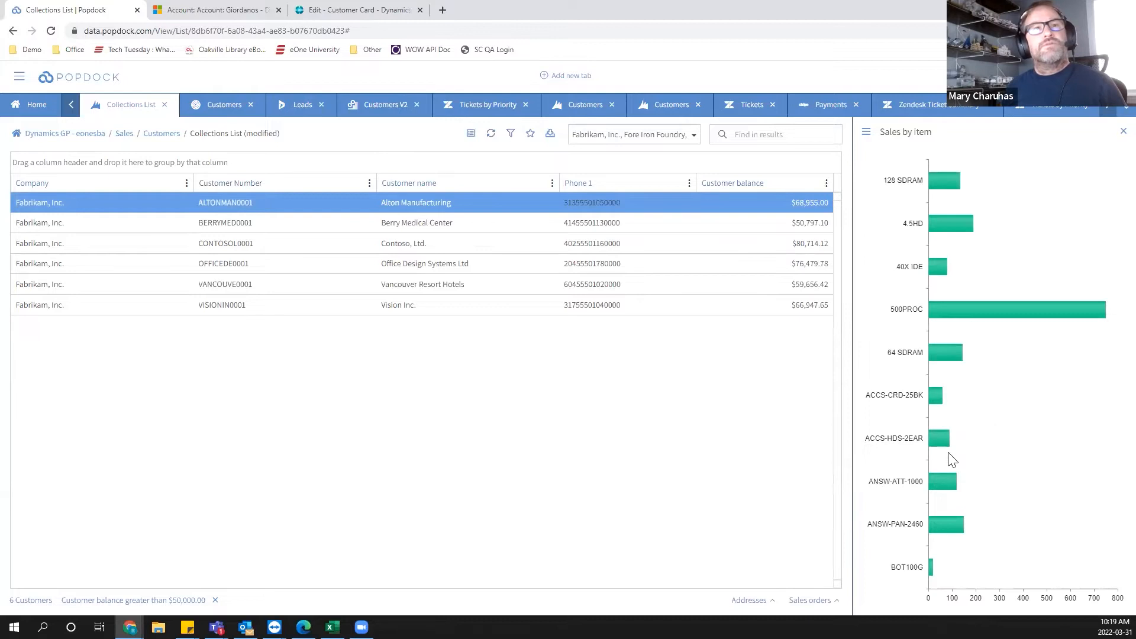
Show Sales by item for Berry Medical Center and Contoso, Ltd., then open the YTD Sales side panel and close it.
{"action": "left_click", "coordinate": [266, 228]}
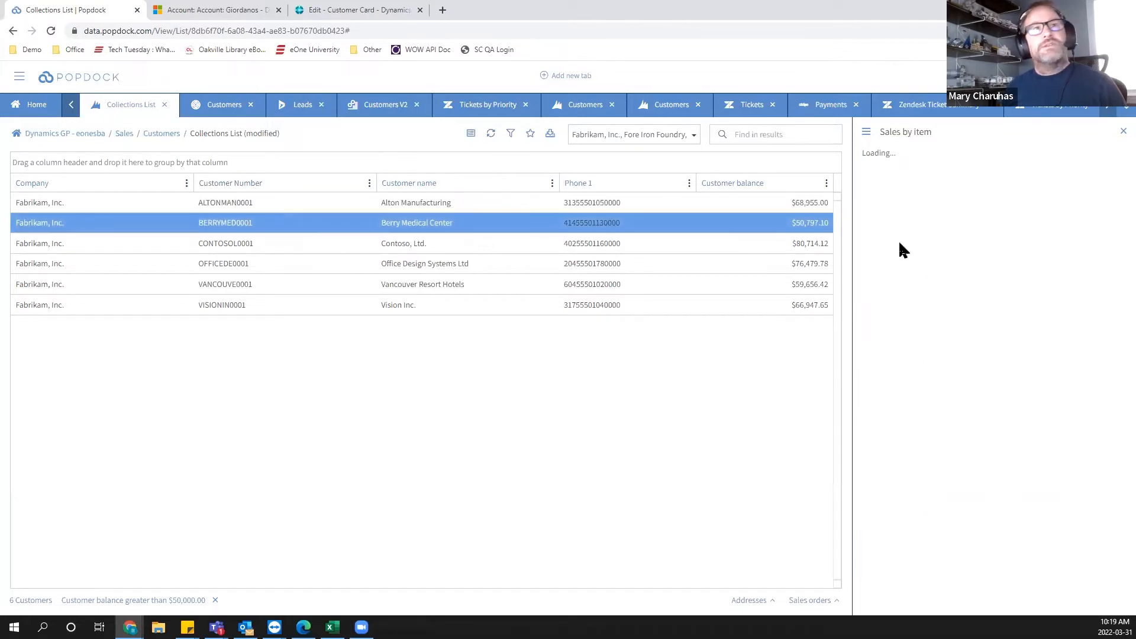
{"action": "left_click", "coordinate": [241, 239]}
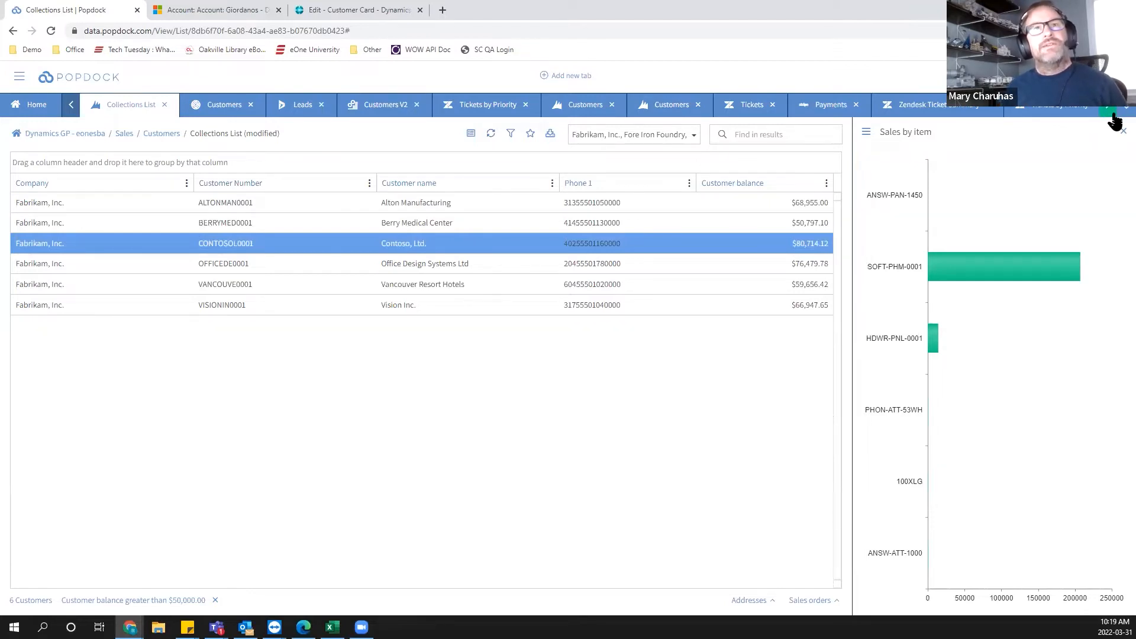
{"action": "left_click", "coordinate": [1122, 131]}
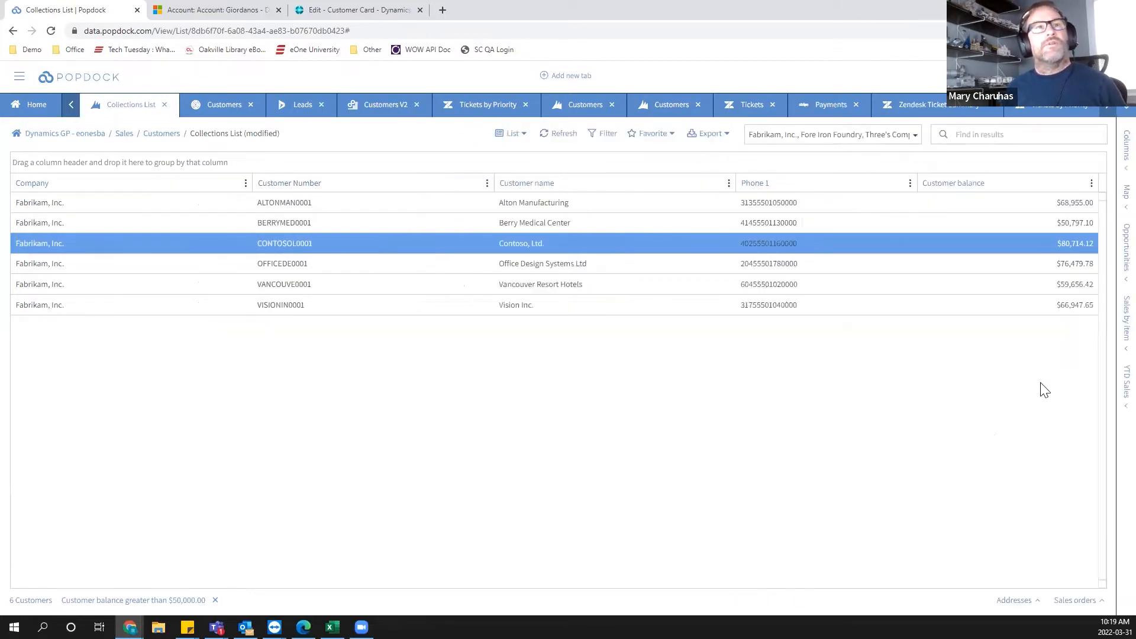
{"action": "left_click", "coordinate": [1124, 384]}
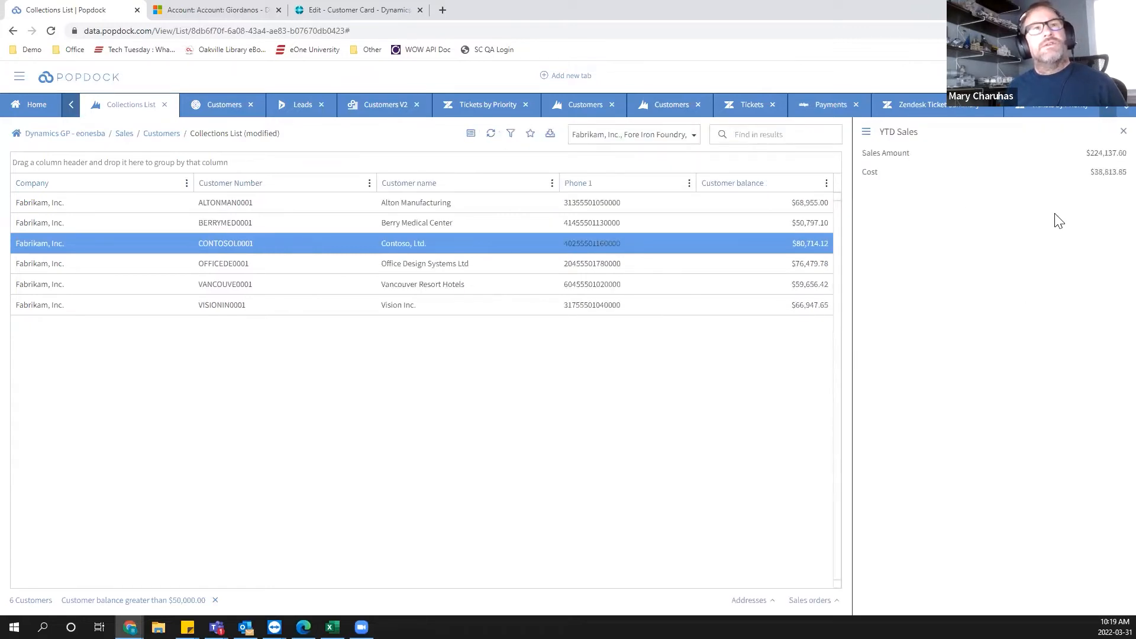
{"action": "left_click", "coordinate": [1123, 131]}
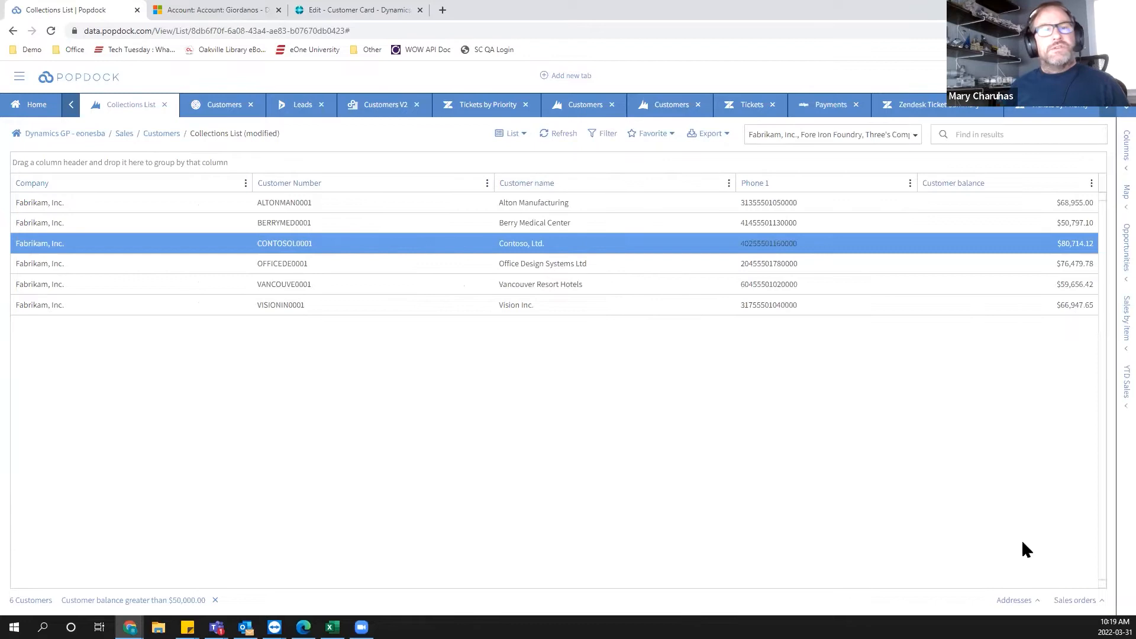
Open the Sales orders panel for Contoso, Ltd., select order ORDPH1007, and close the panel.
{"action": "left_click", "coordinate": [1065, 600]}
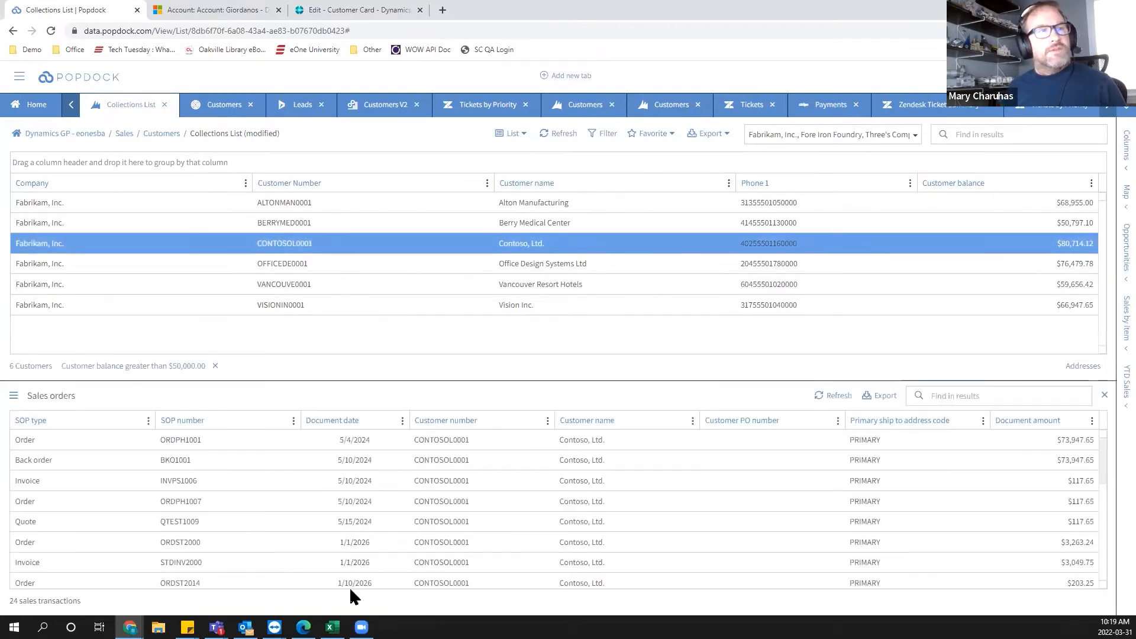
{"action": "left_click", "coordinate": [509, 501]}
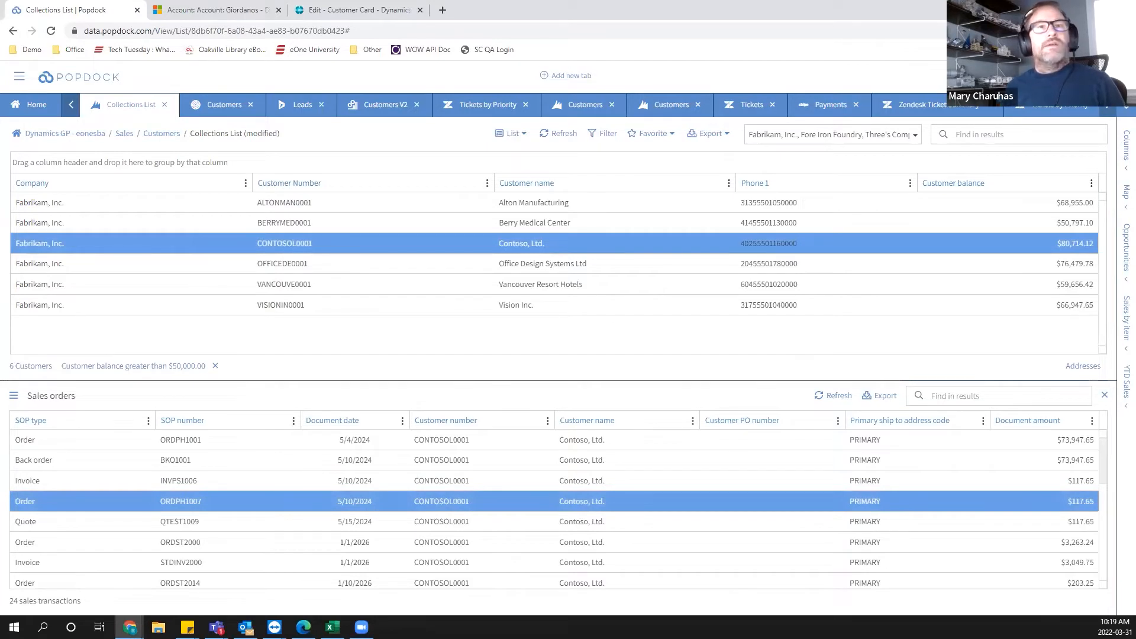
{"action": "left_click", "coordinate": [1104, 394]}
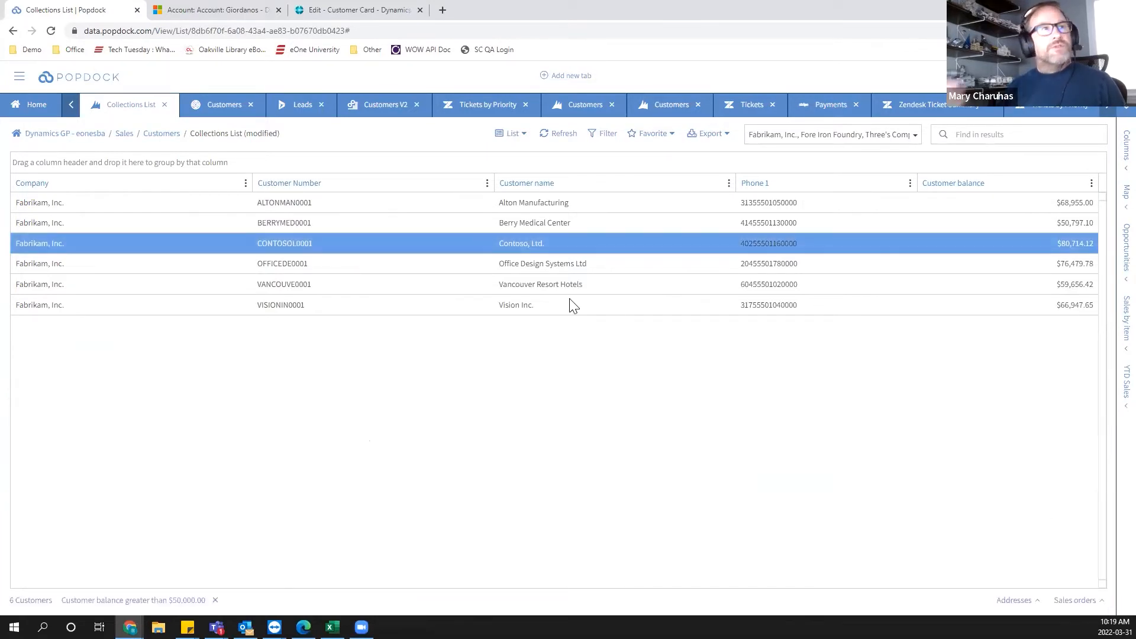
Drill from Contoso, Ltd. into its Receivables transactions, view the export options, and return to the Collections List.
{"action": "right_click", "coordinate": [459, 245]}
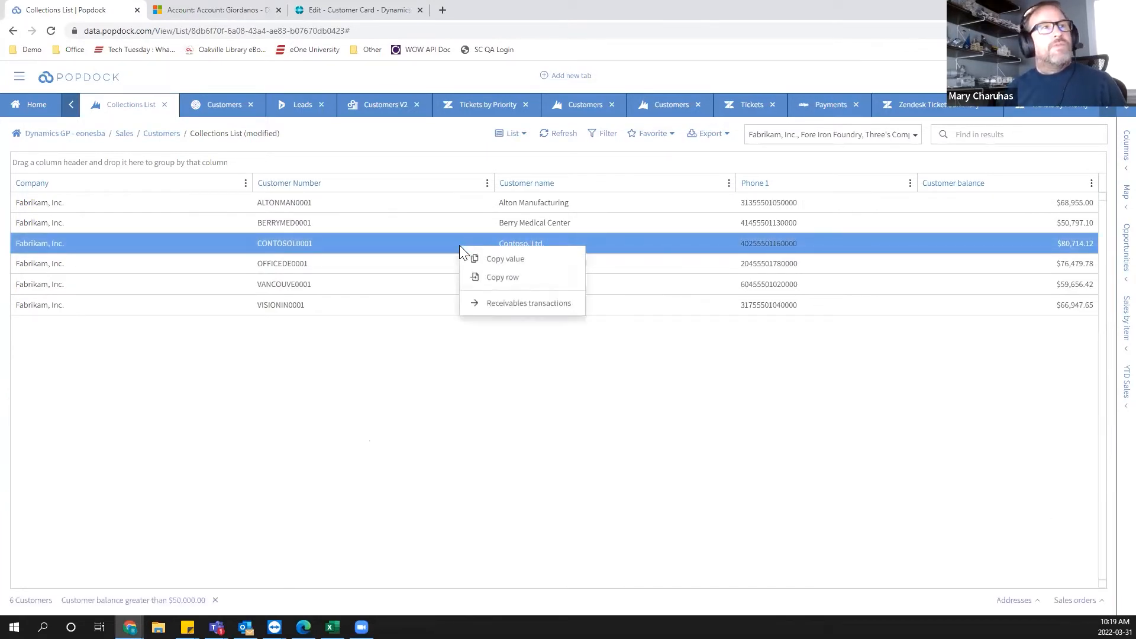
{"action": "left_click", "coordinate": [510, 308]}
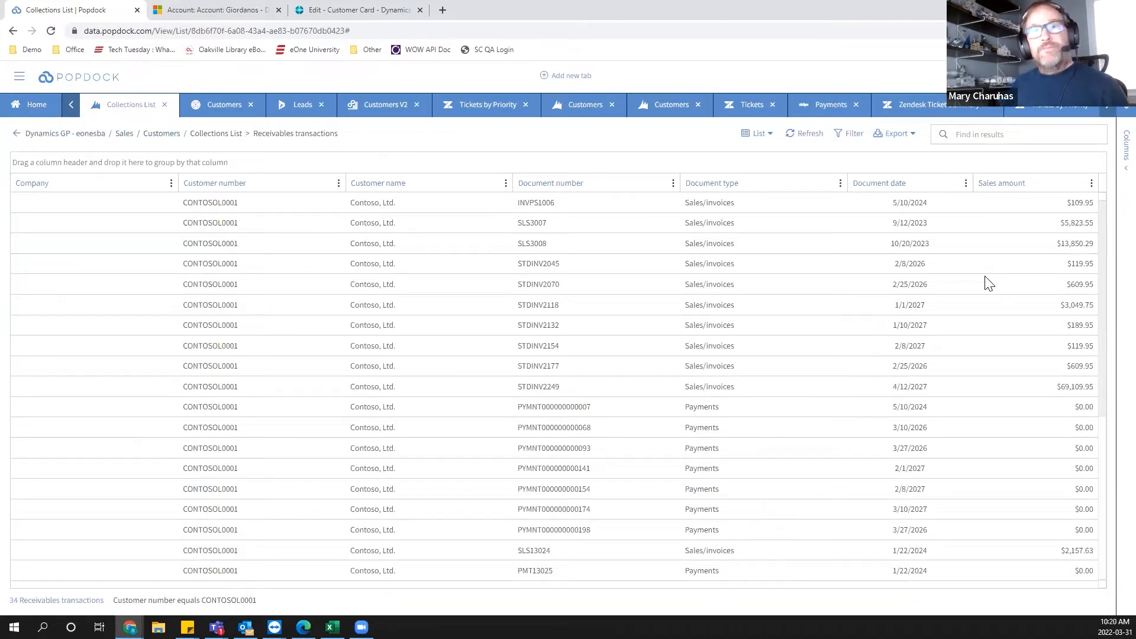
{"action": "left_click", "coordinate": [892, 134]}
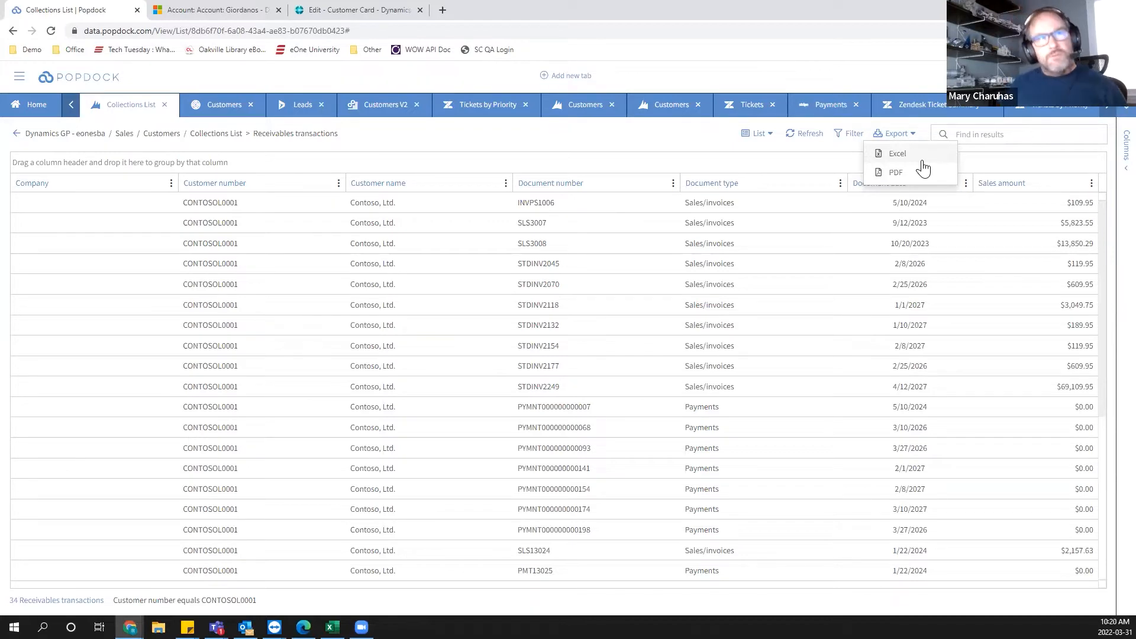
{"action": "left_click", "coordinate": [653, 144]}
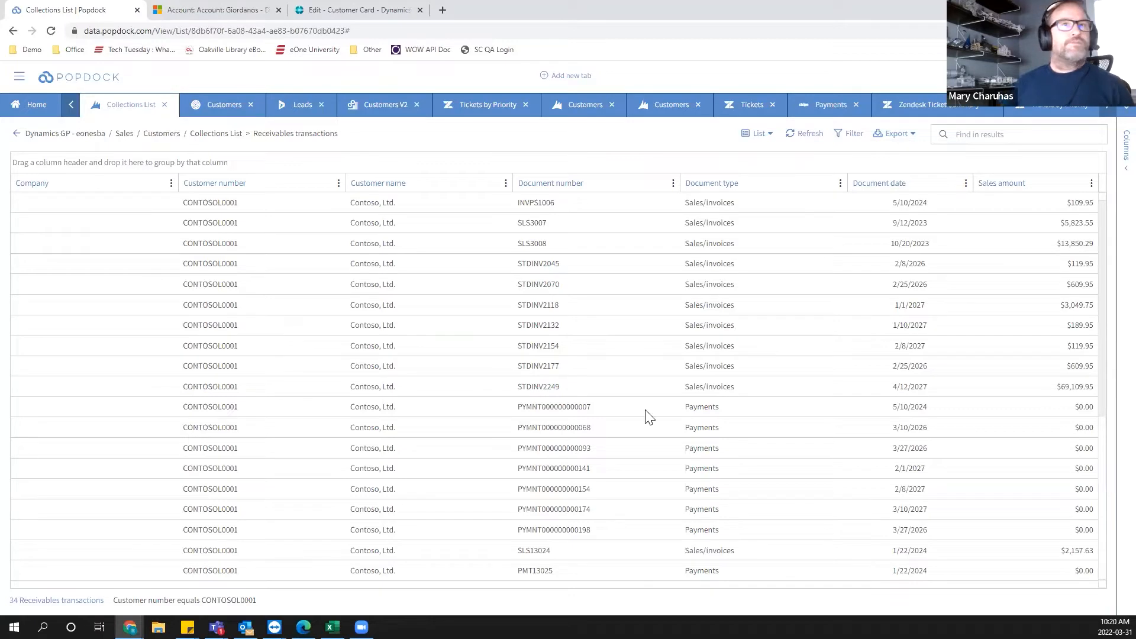
{"action": "left_click", "coordinate": [17, 133]}
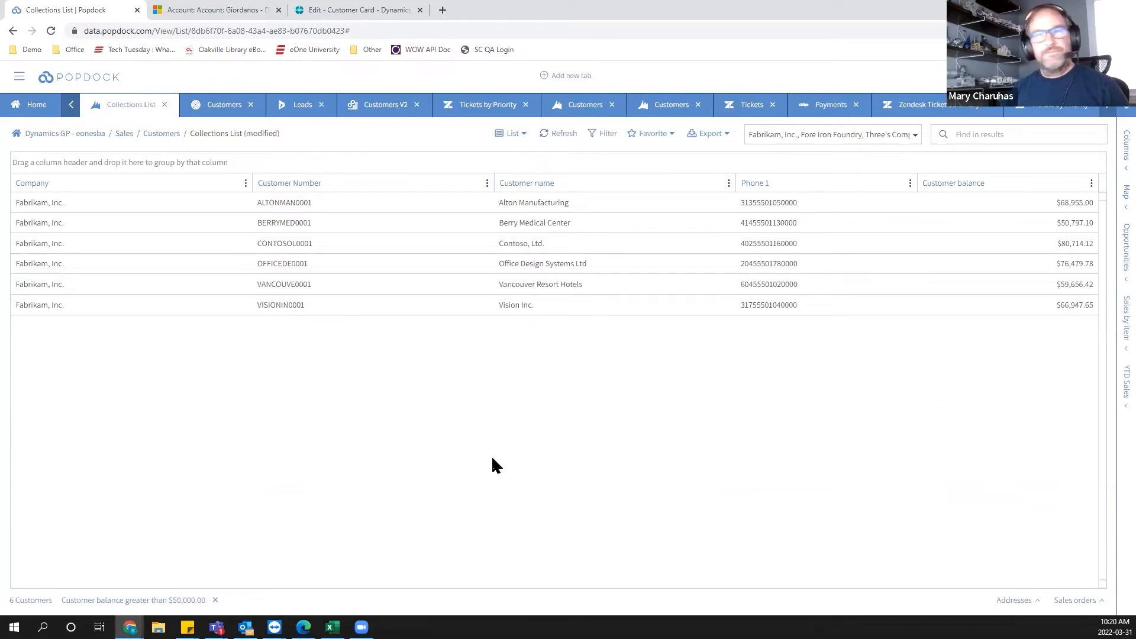
Switch to the Dynamics 365 Giordanos account and group its sales transactions by Document number, then remove that grouping.
{"action": "left_click", "coordinate": [213, 13]}
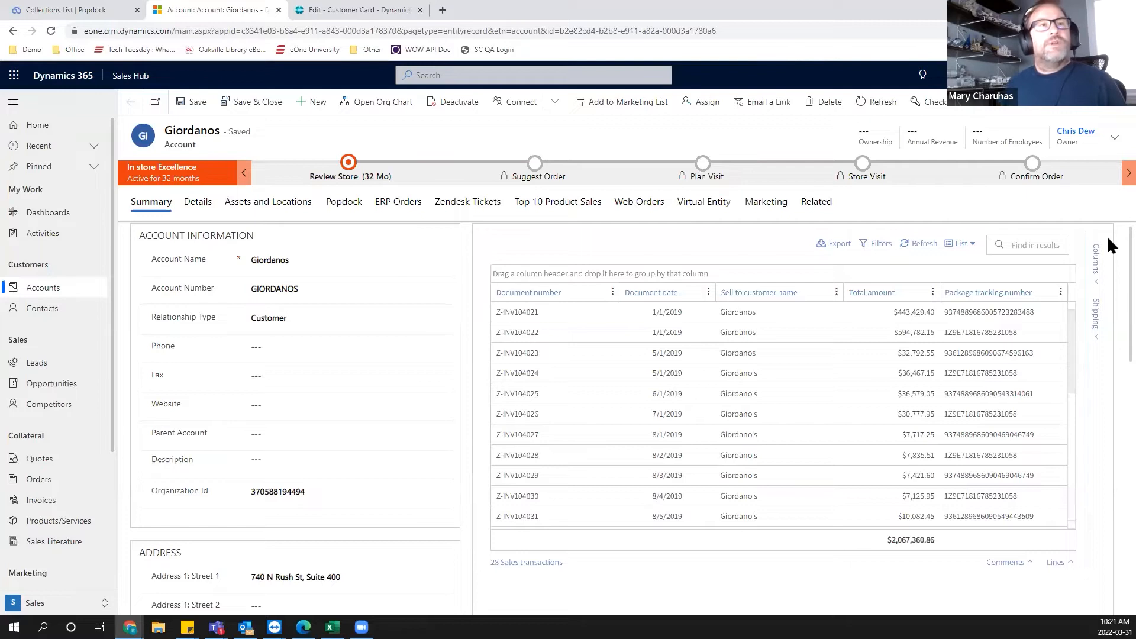
{"action": "left_click", "coordinate": [919, 250]}
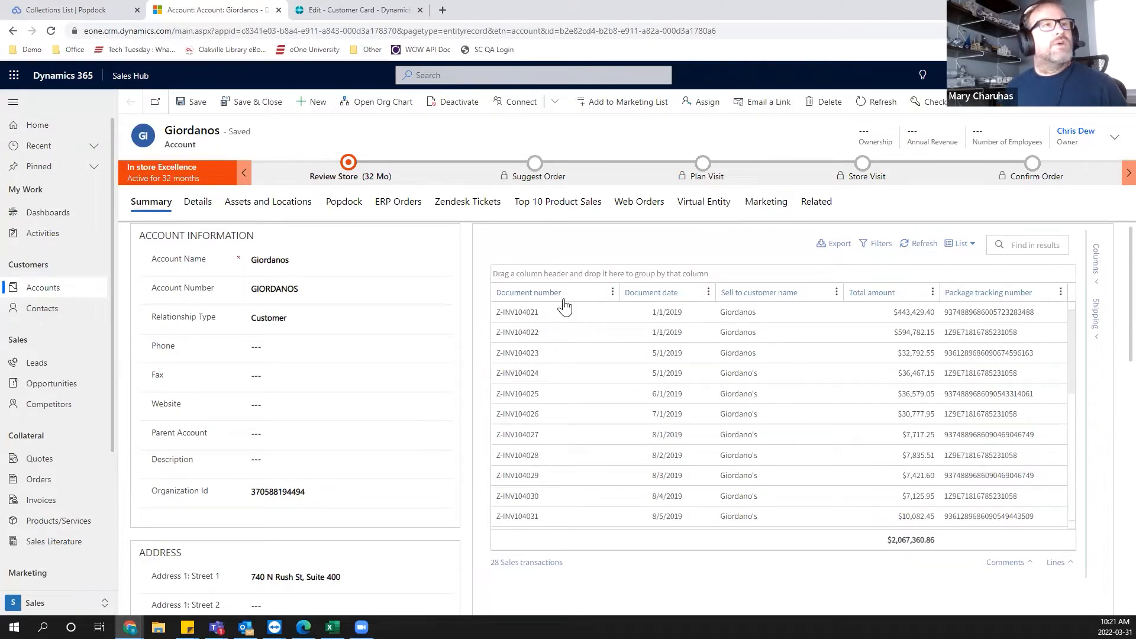
{"action": "left_click_drag", "start_coordinate": [573, 306], "coordinate": [568, 275]}
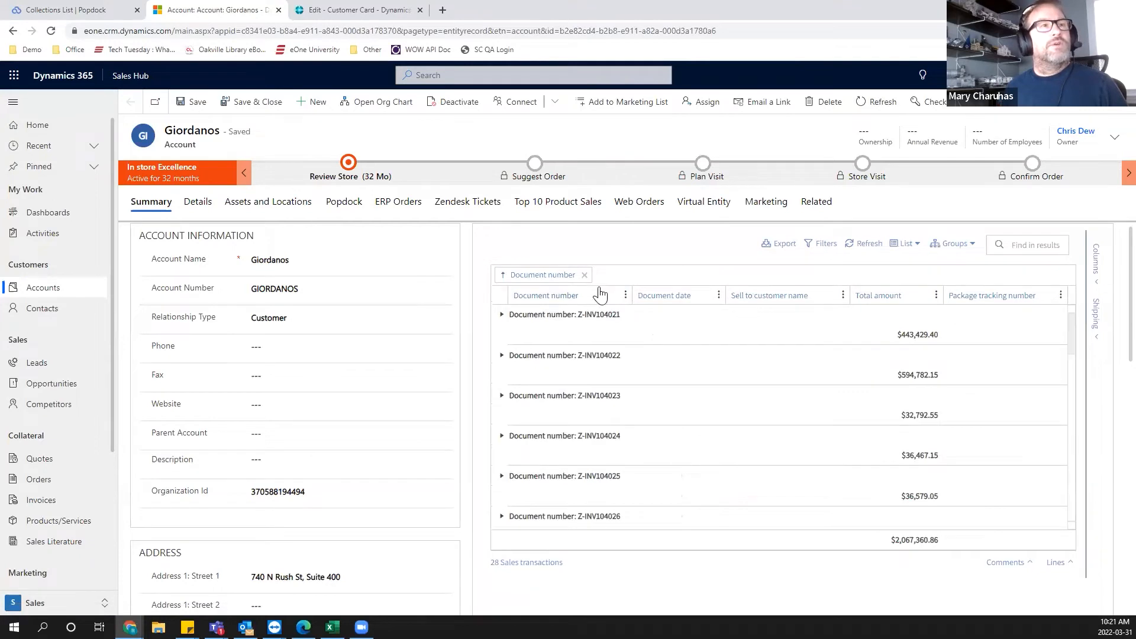
{"action": "left_click", "coordinate": [584, 274]}
Group the sales transactions by Package tracking number and expand the first two tracking-number groups.
{"action": "left_click_drag", "start_coordinate": [1039, 296], "coordinate": [585, 276]}
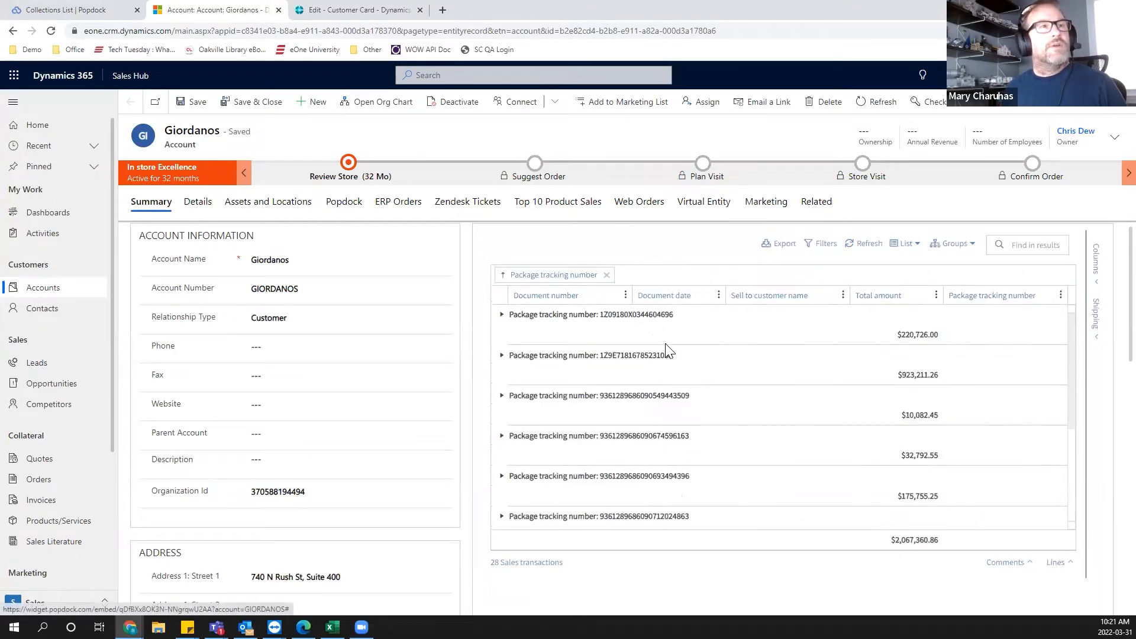
{"action": "left_click", "coordinate": [502, 315]}
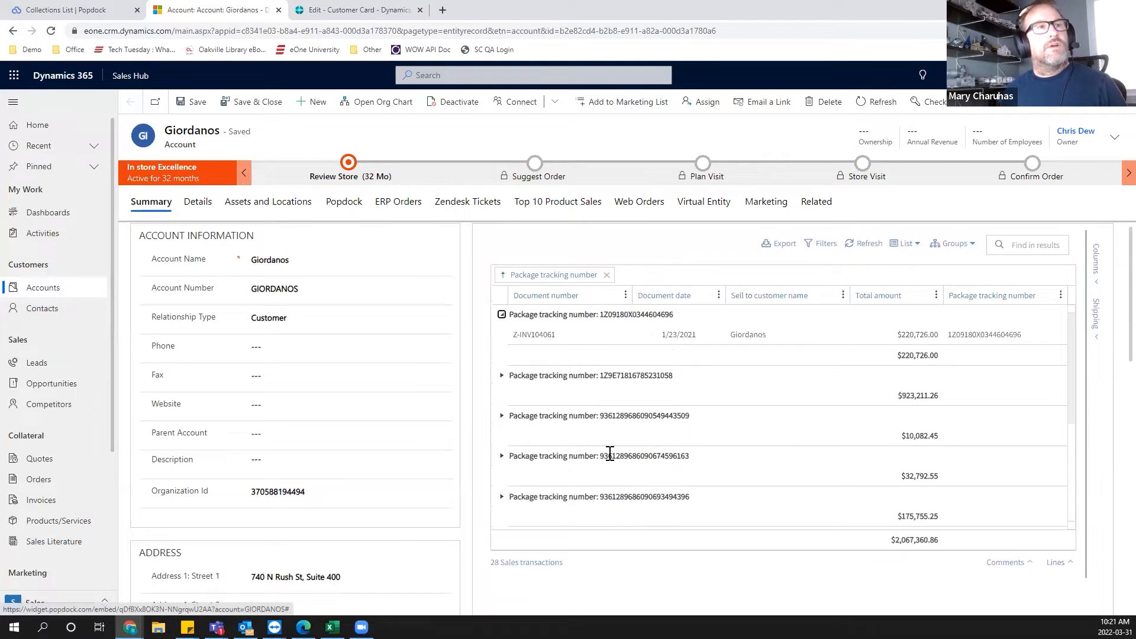
{"action": "left_click", "coordinate": [502, 377]}
Remove the Package tracking number grouping, then open the Filters dialog and cancel it.
{"action": "scroll", "coordinate": [686, 438], "scroll_direction": "down", "scroll_amount": 5}
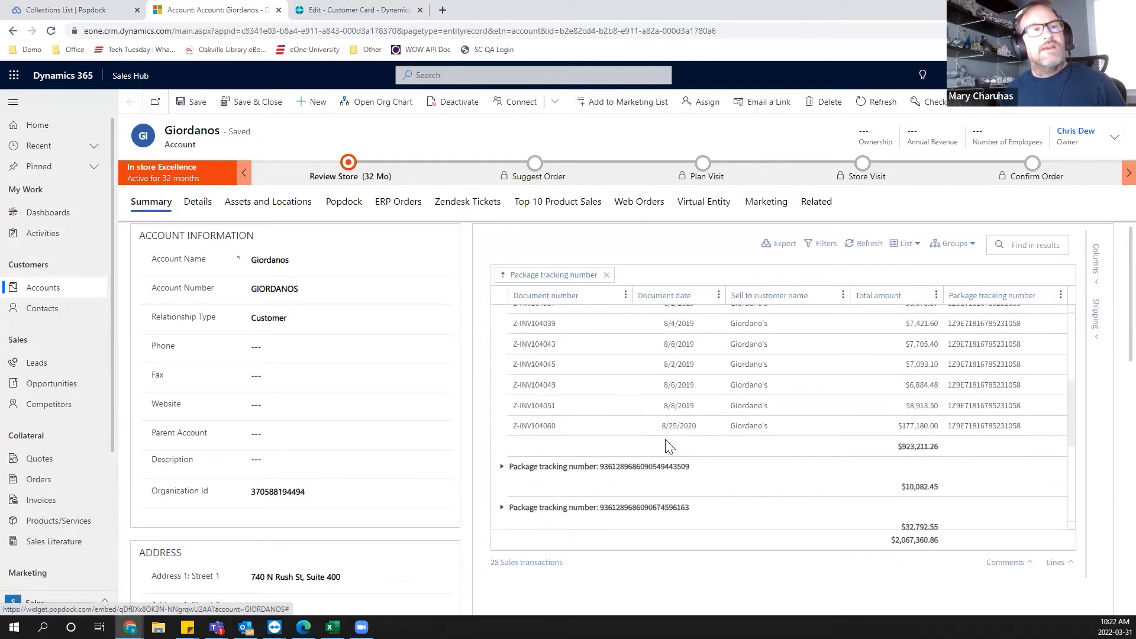
{"action": "scroll", "coordinate": [668, 440], "scroll_direction": "up", "scroll_amount": 3}
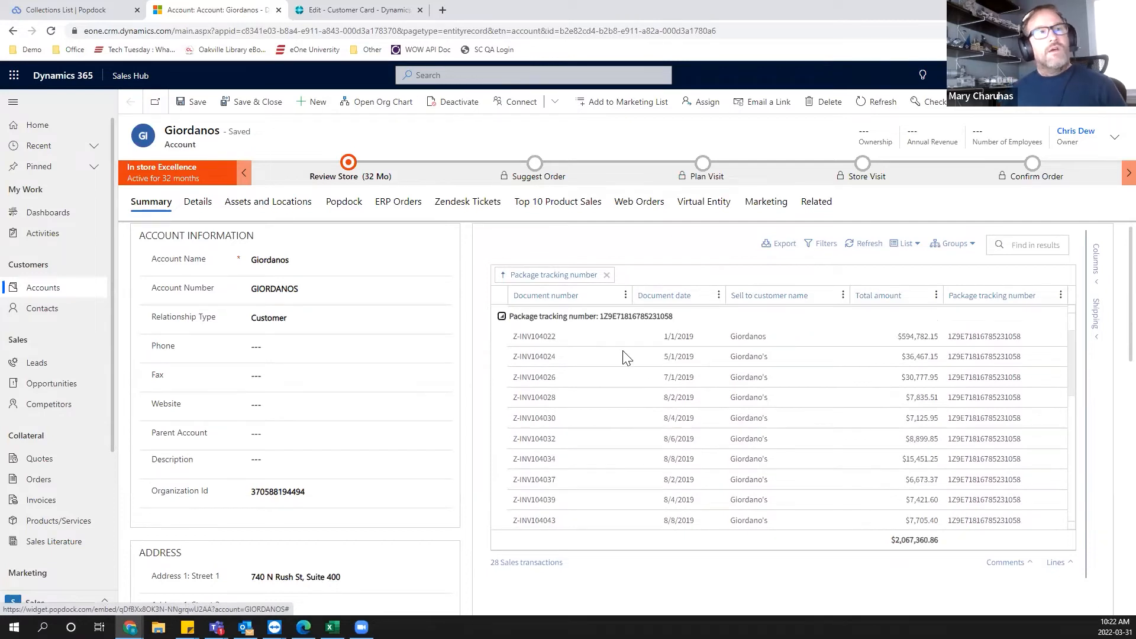
{"action": "scroll", "coordinate": [626, 358], "scroll_direction": "down", "scroll_amount": 3}
{"action": "scroll", "coordinate": [626, 358], "scroll_direction": "down", "scroll_amount": 2}
{"action": "scroll", "coordinate": [626, 355], "scroll_direction": "up", "scroll_amount": 8}
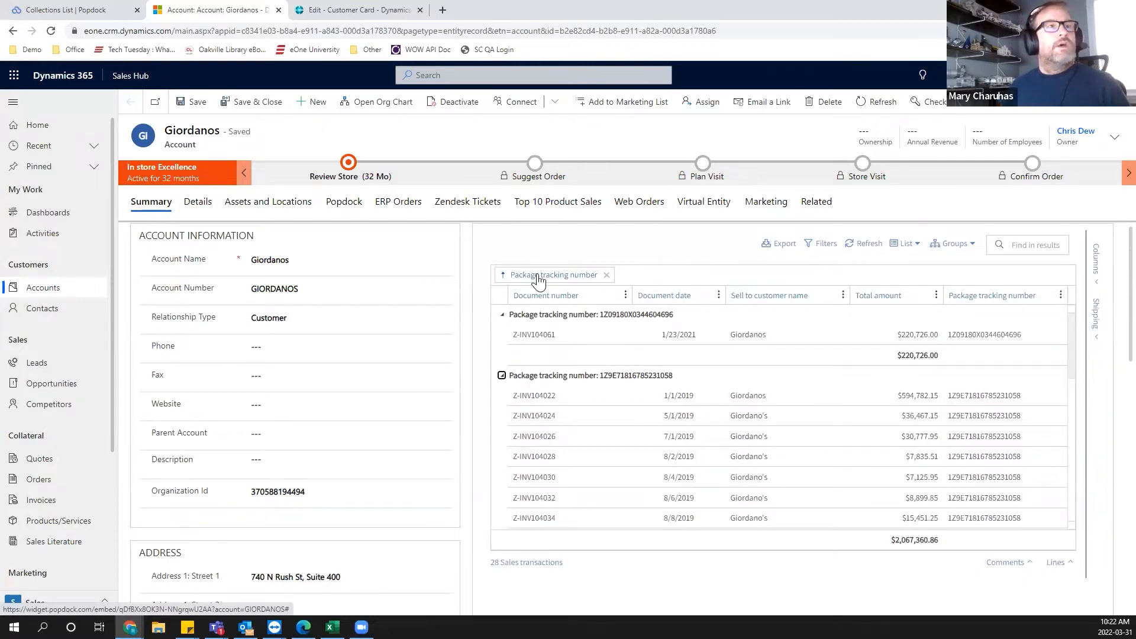
{"action": "left_click", "coordinate": [607, 275]}
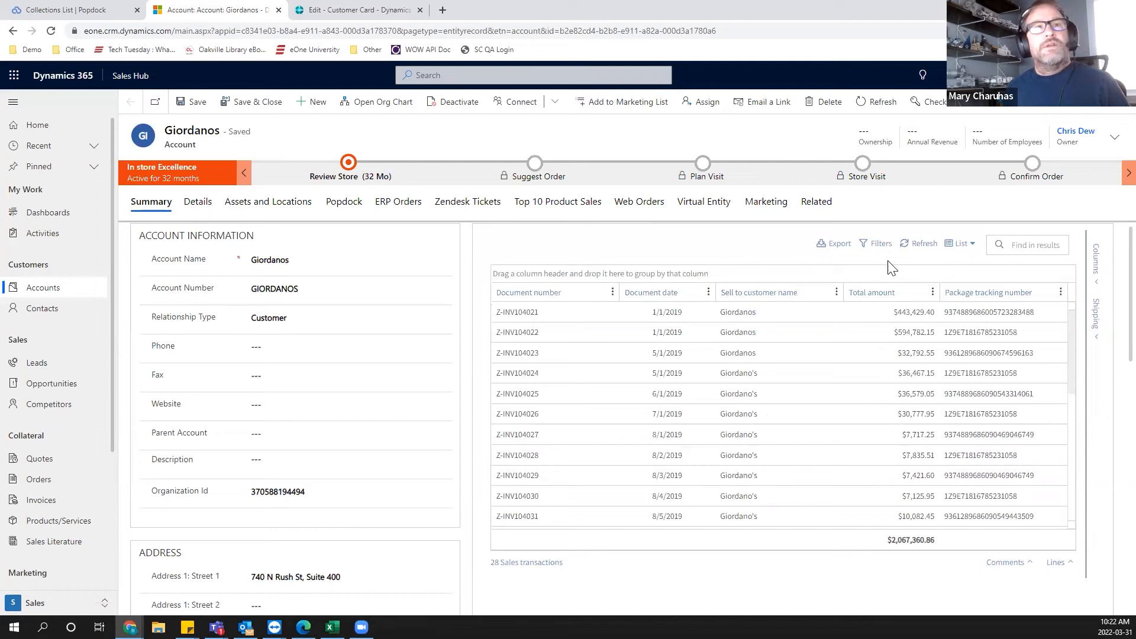
{"action": "left_click", "coordinate": [875, 248]}
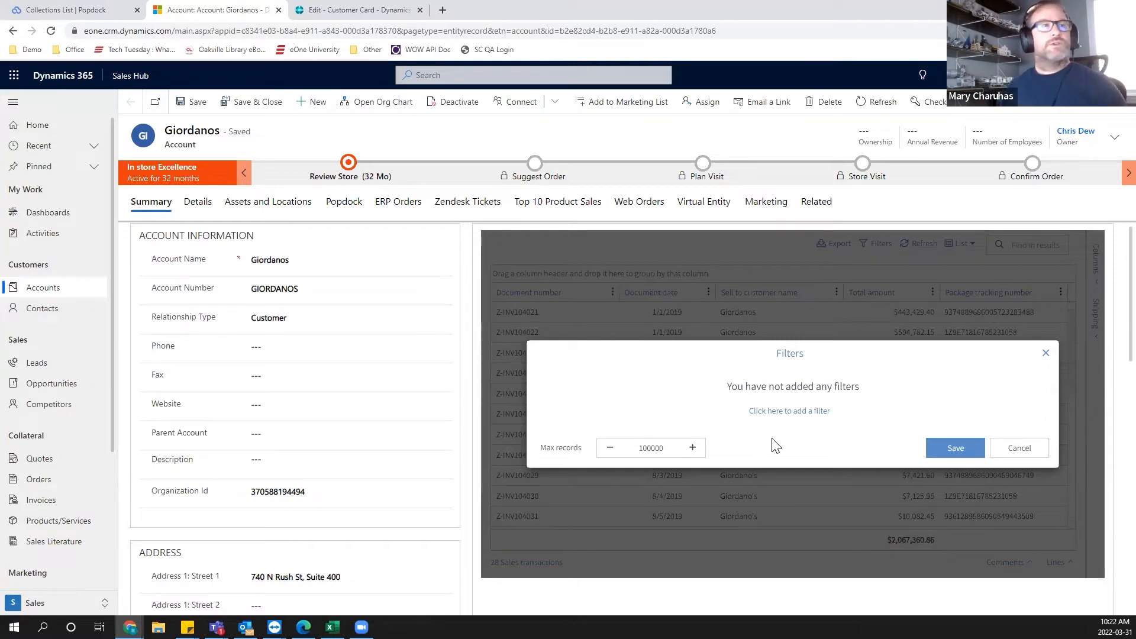
{"action": "left_click", "coordinate": [1012, 456]}
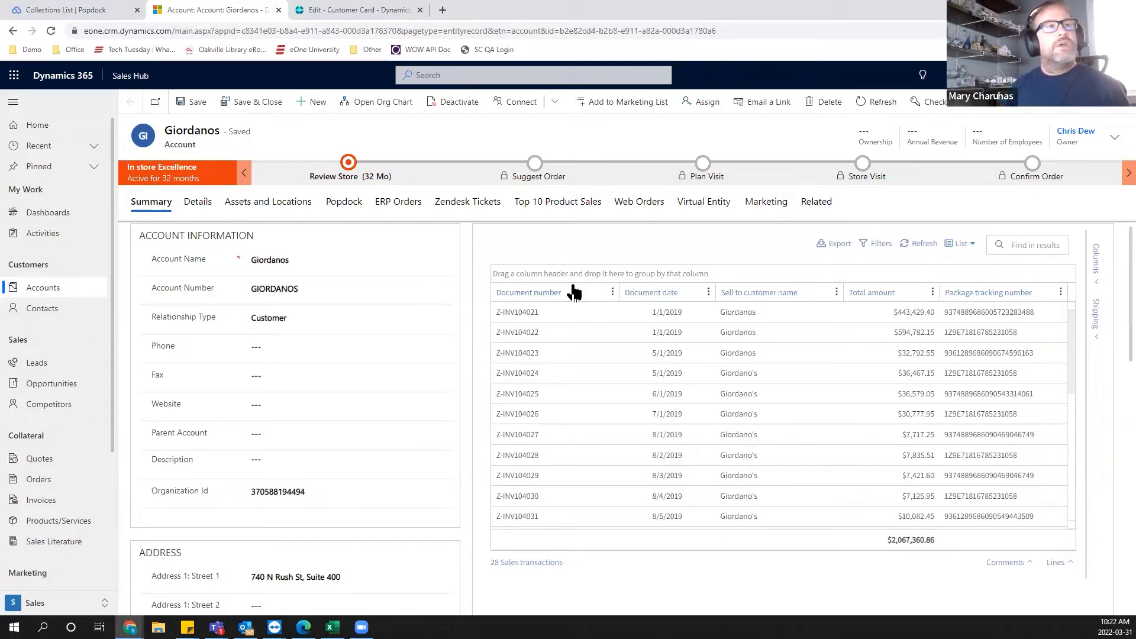
Open the Zendesk Tickets tab and add the comment "Hi There!" to ticket 1976.
{"action": "left_click", "coordinate": [457, 207]}
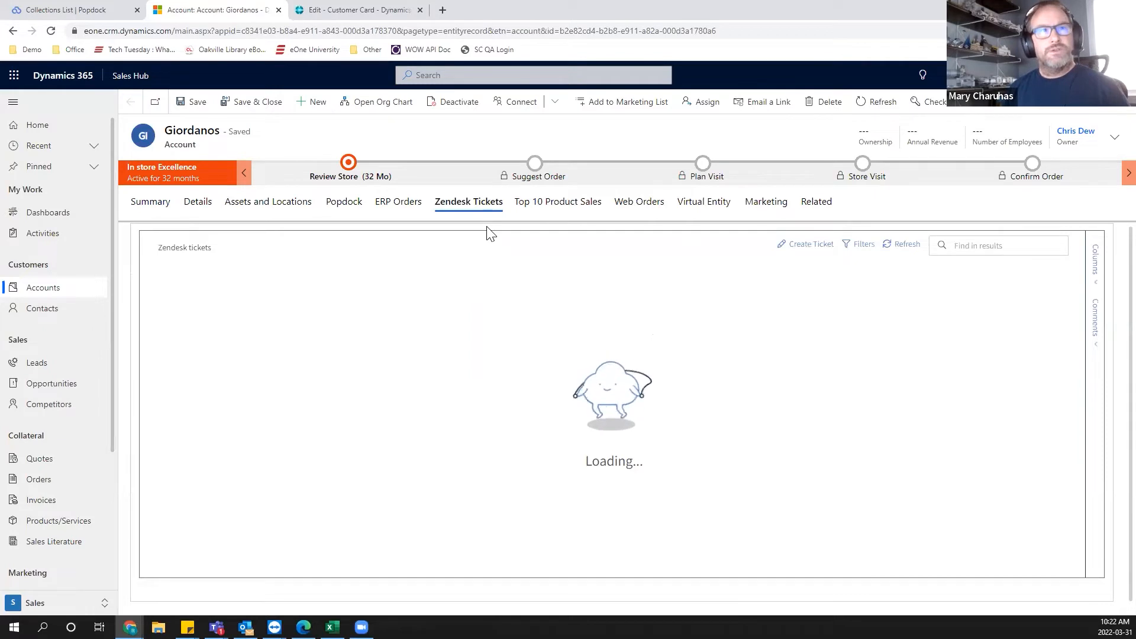
{"action": "left_click", "coordinate": [900, 247]}
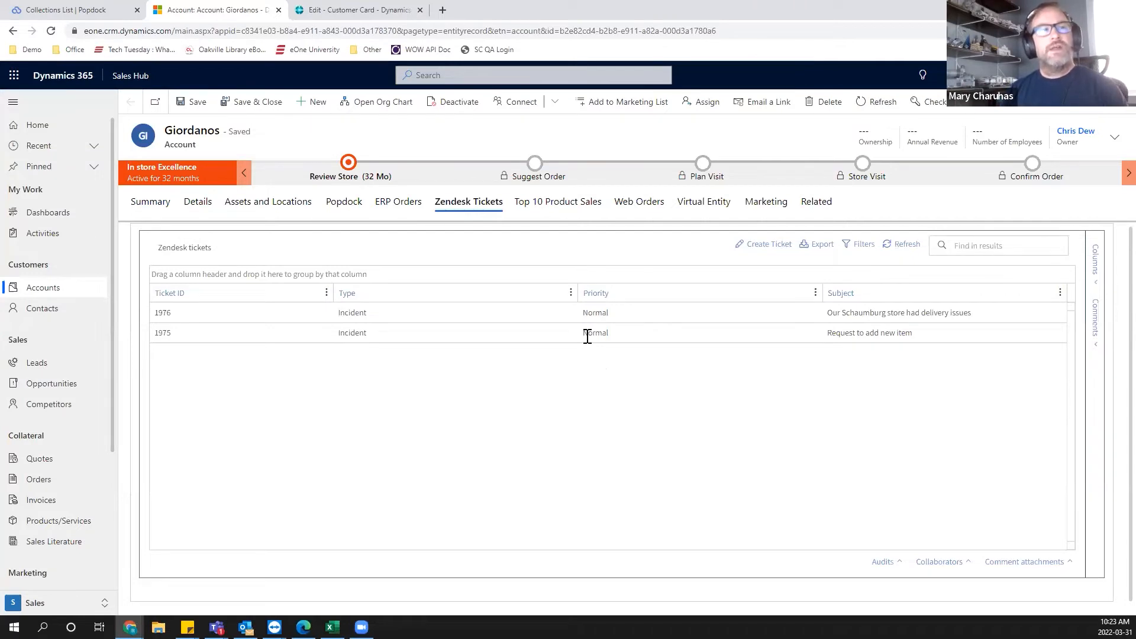
{"action": "right_click", "coordinate": [584, 310]}
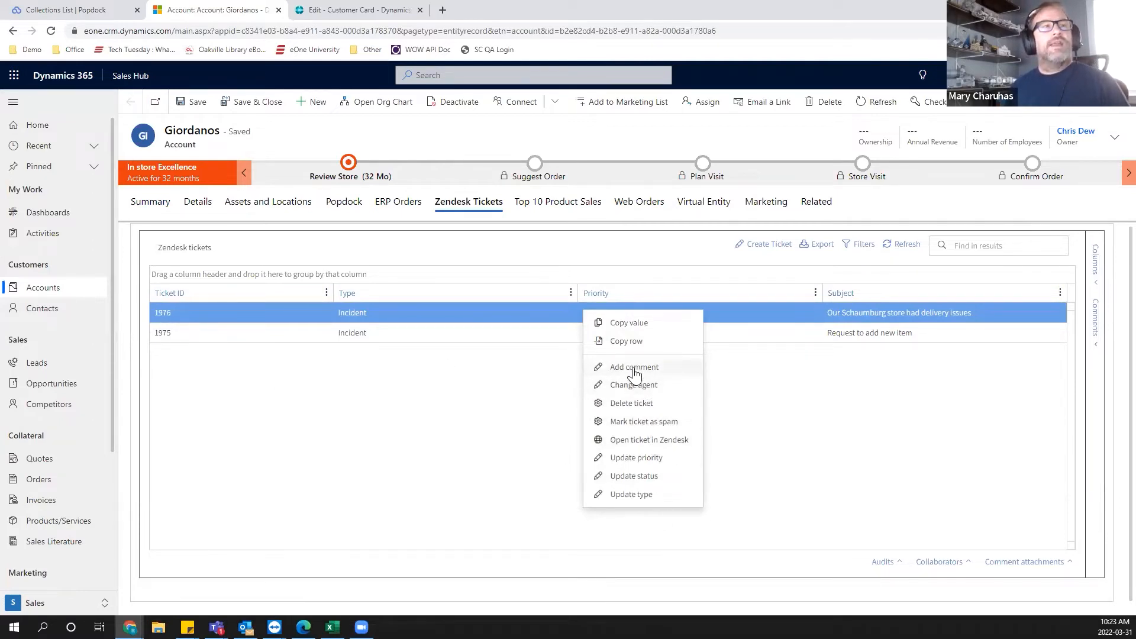
{"action": "left_click", "coordinate": [667, 367]}
{"action": "left_click", "coordinate": [637, 397]}
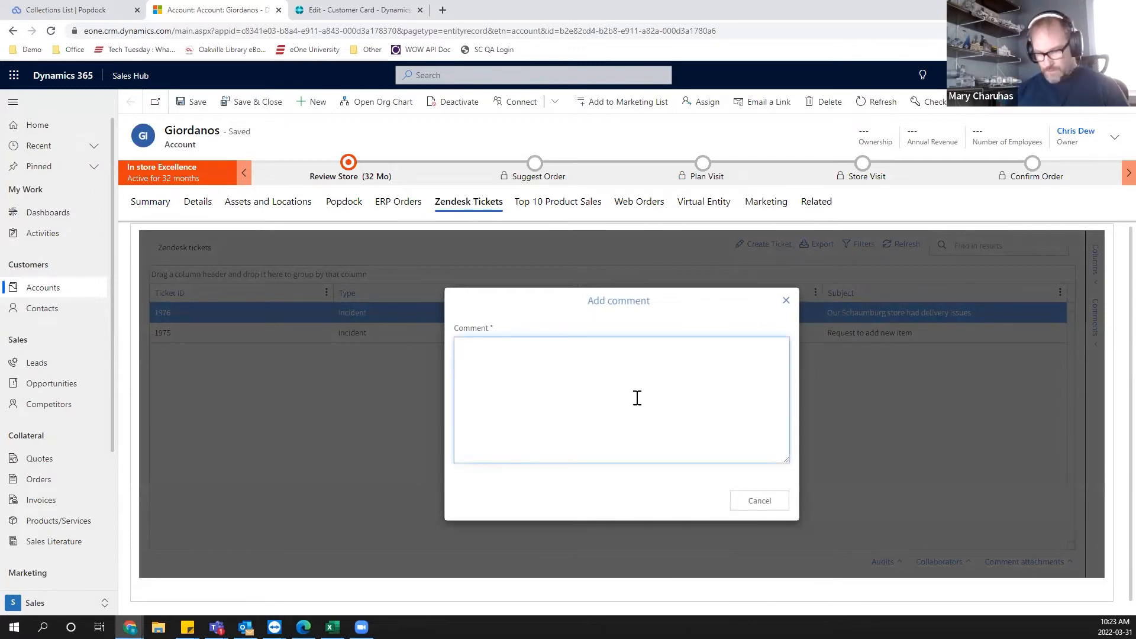
{"action": "type", "text": "Hi There!"}
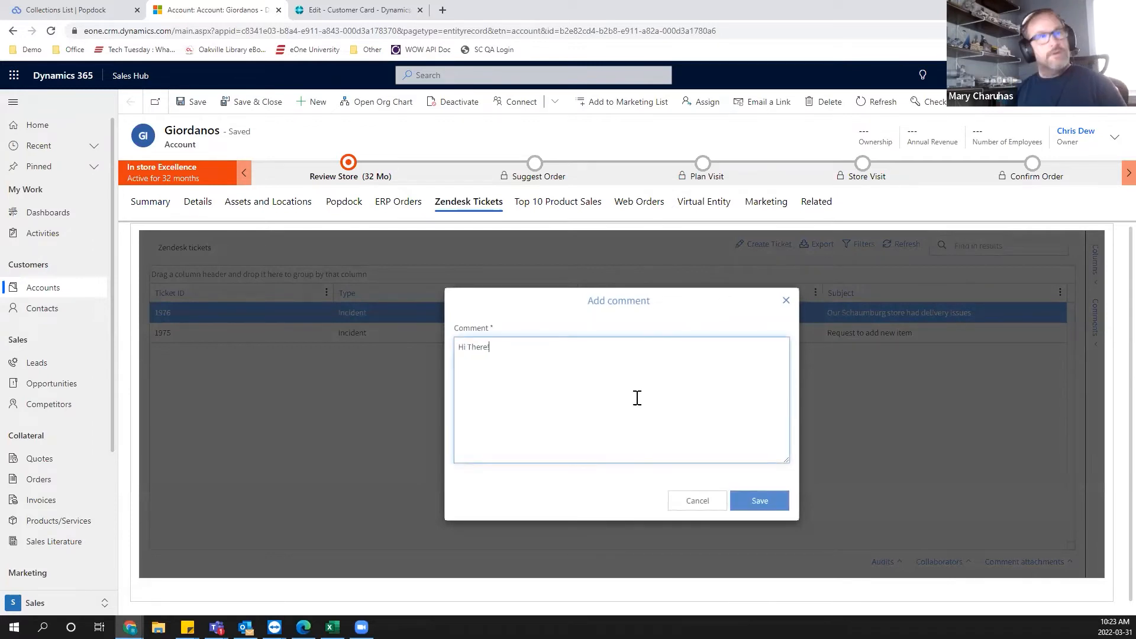
{"action": "left_click", "coordinate": [759, 503]}
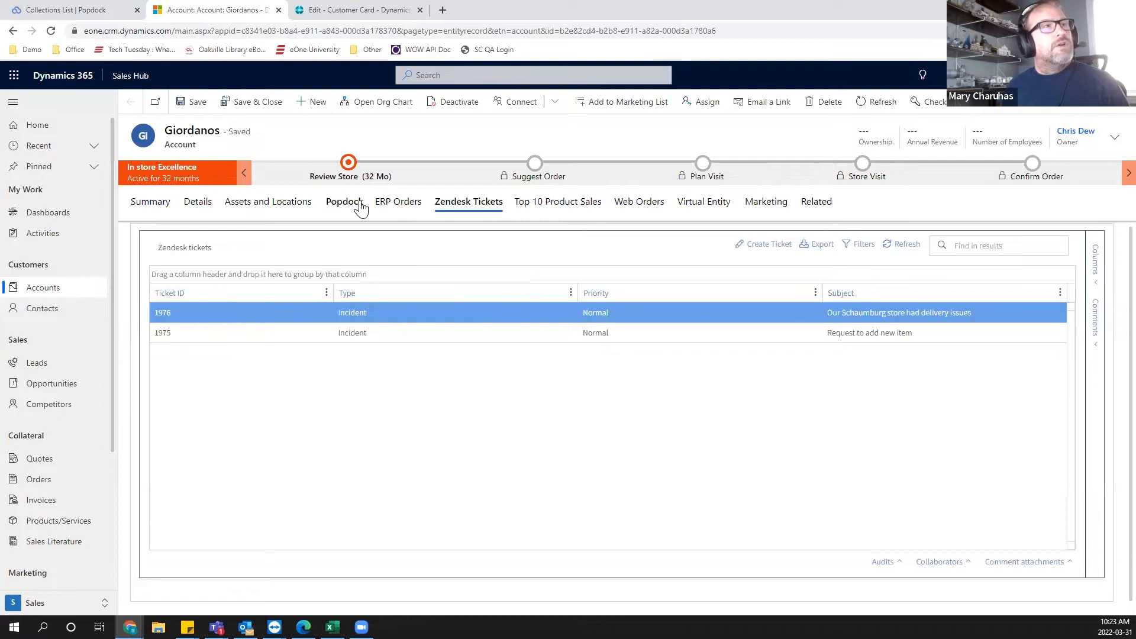
View the ERP Orders tab, then return to the Zendesk Tickets tab.
{"action": "left_click", "coordinate": [398, 205]}
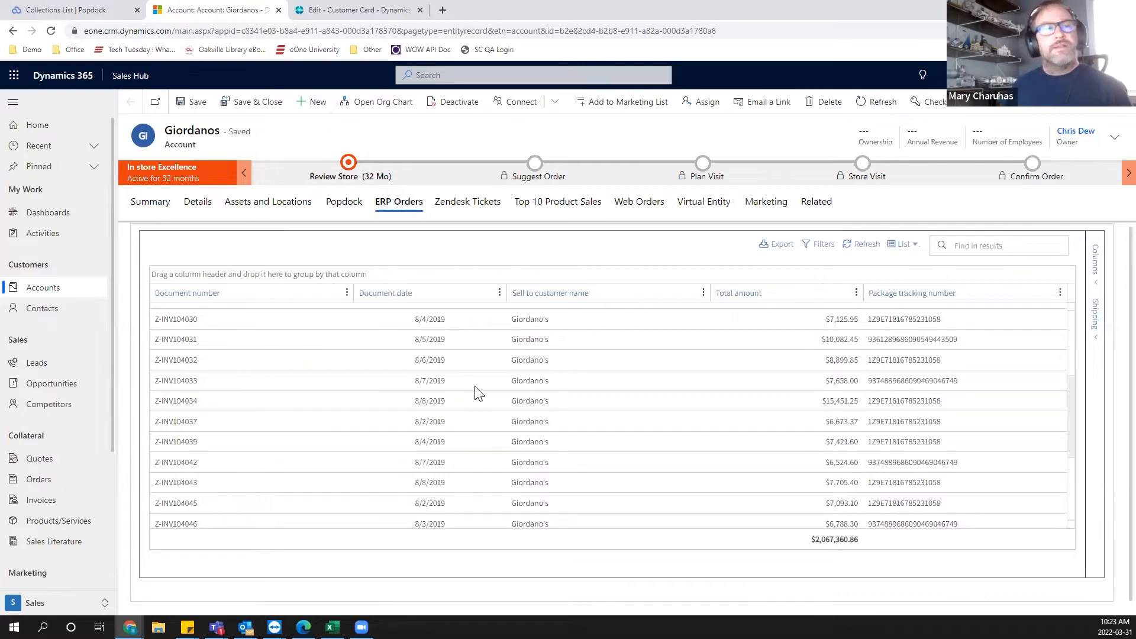
{"action": "left_click", "coordinate": [457, 202]}
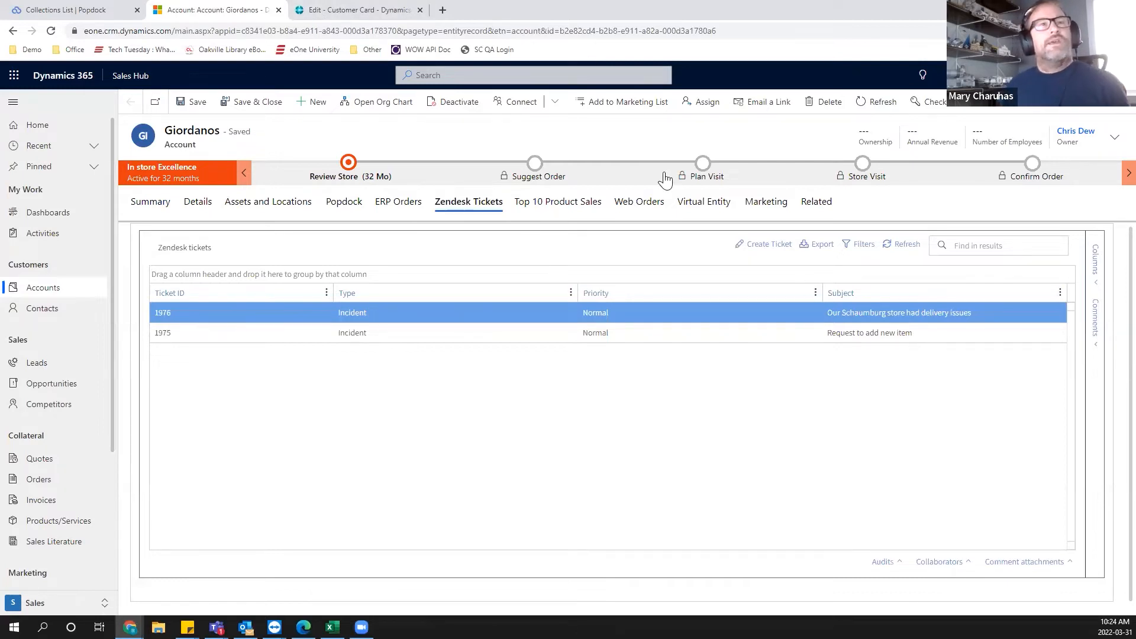
Switch to the Business Central customer card and scroll to the Additional Detail sales lines list.
{"action": "left_click", "coordinate": [341, 13]}
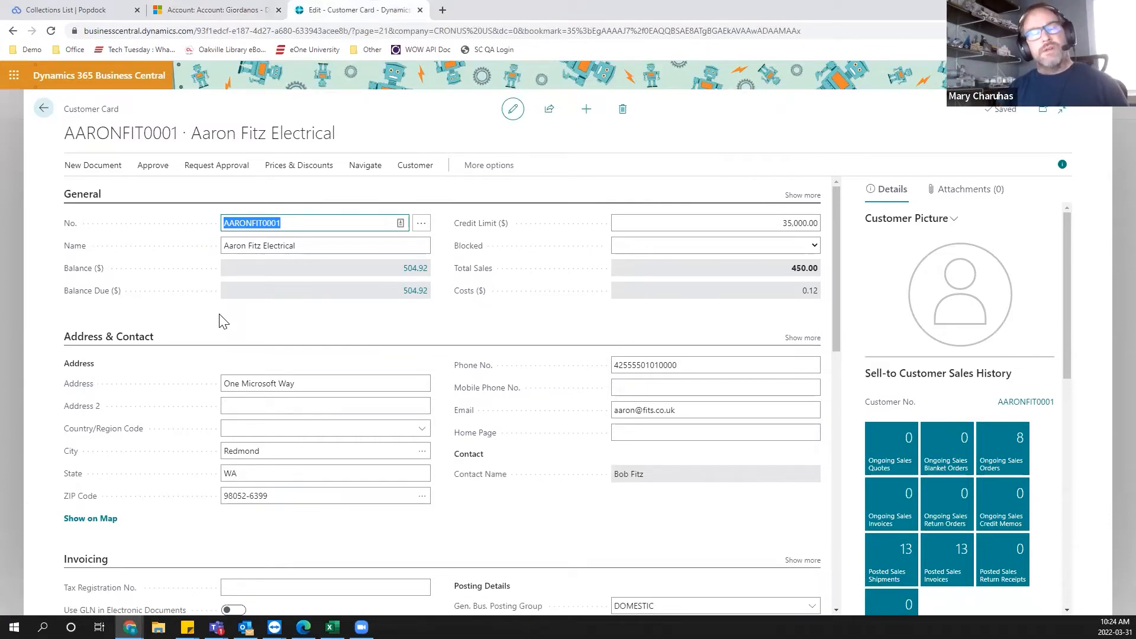
{"action": "scroll", "coordinate": [573, 512], "scroll_direction": "down", "scroll_amount": 3}
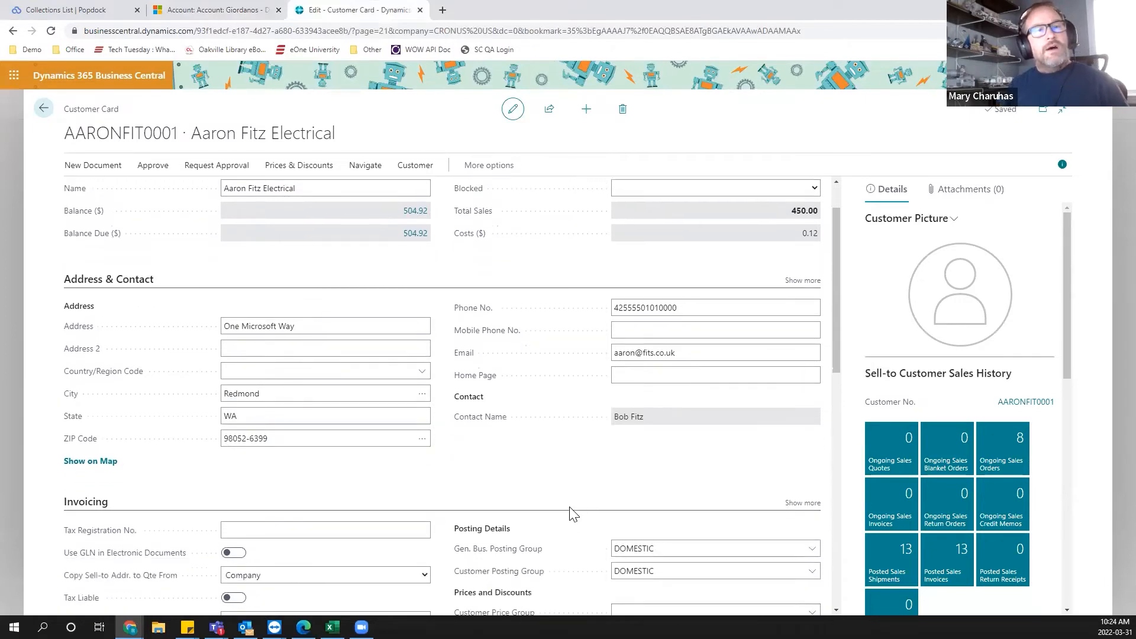
{"action": "scroll", "coordinate": [570, 507], "scroll_direction": "down", "scroll_amount": 6}
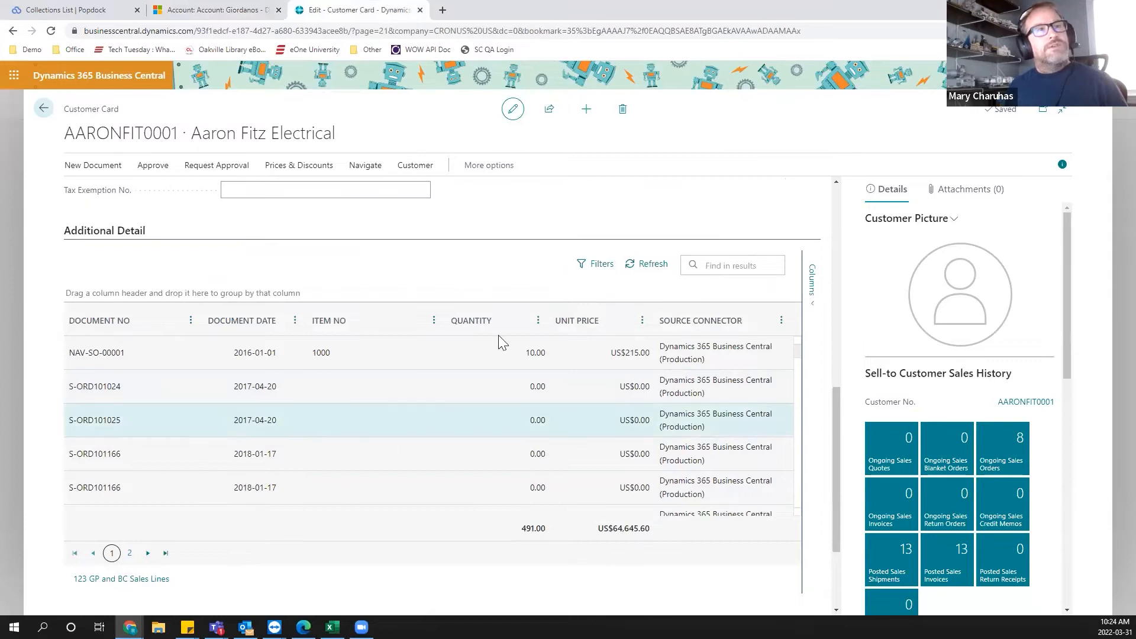
Refresh the Additional Detail list and browse its sales lines from Business Central and Dynamics GP.
{"action": "left_click", "coordinate": [653, 272]}
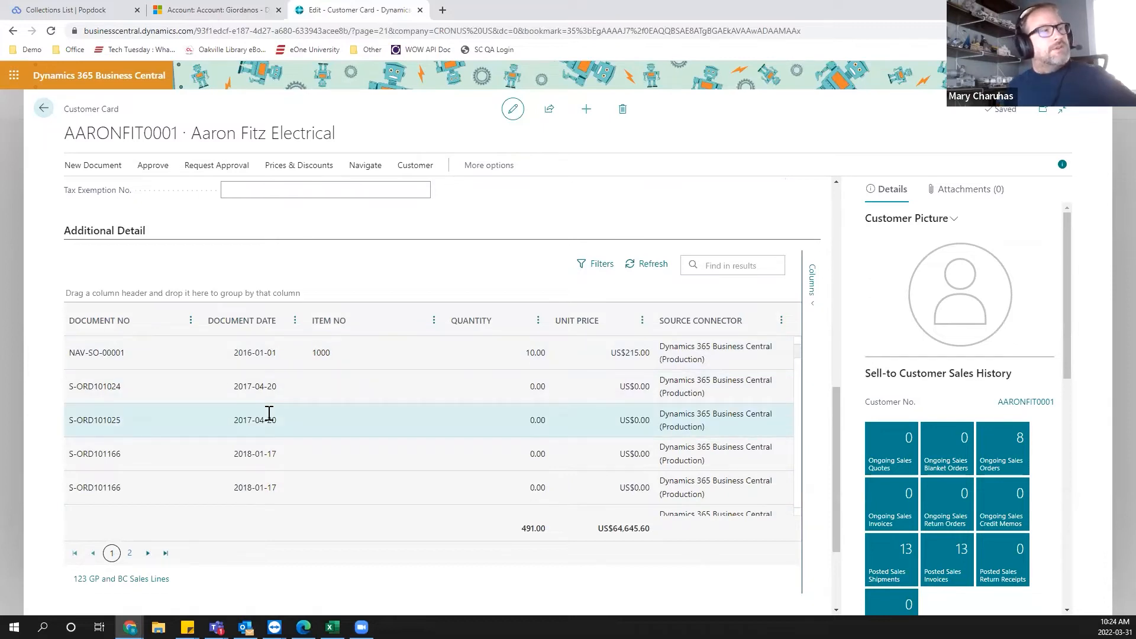
{"action": "left_click", "coordinate": [106, 384]}
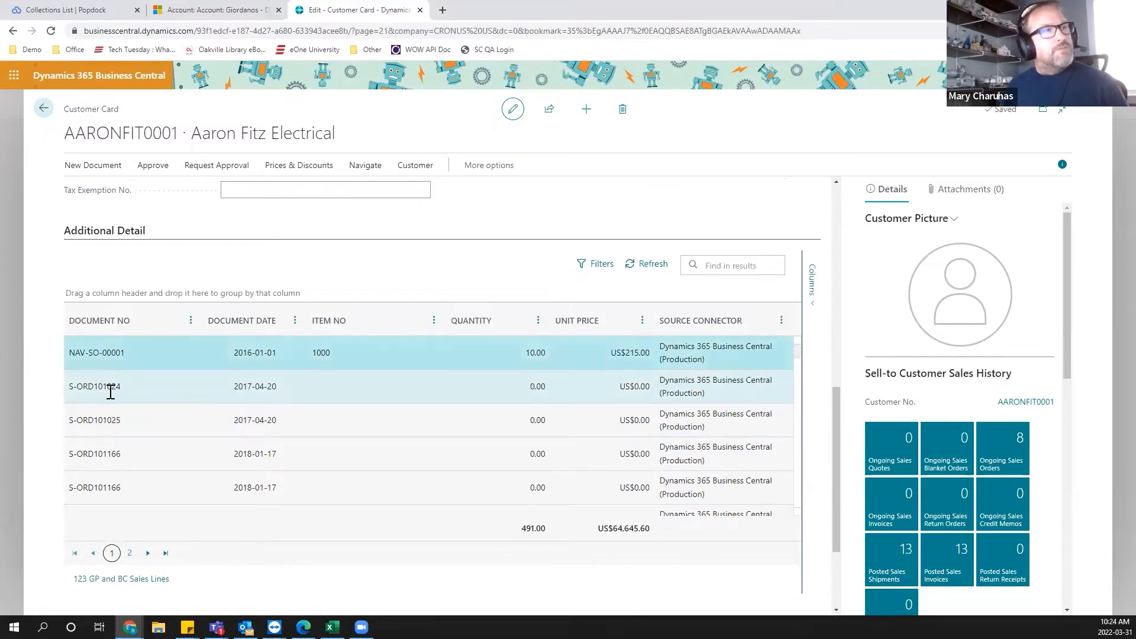
{"action": "left_click", "coordinate": [130, 422]}
{"action": "left_click", "coordinate": [228, 455]}
{"action": "left_click", "coordinate": [257, 483]}
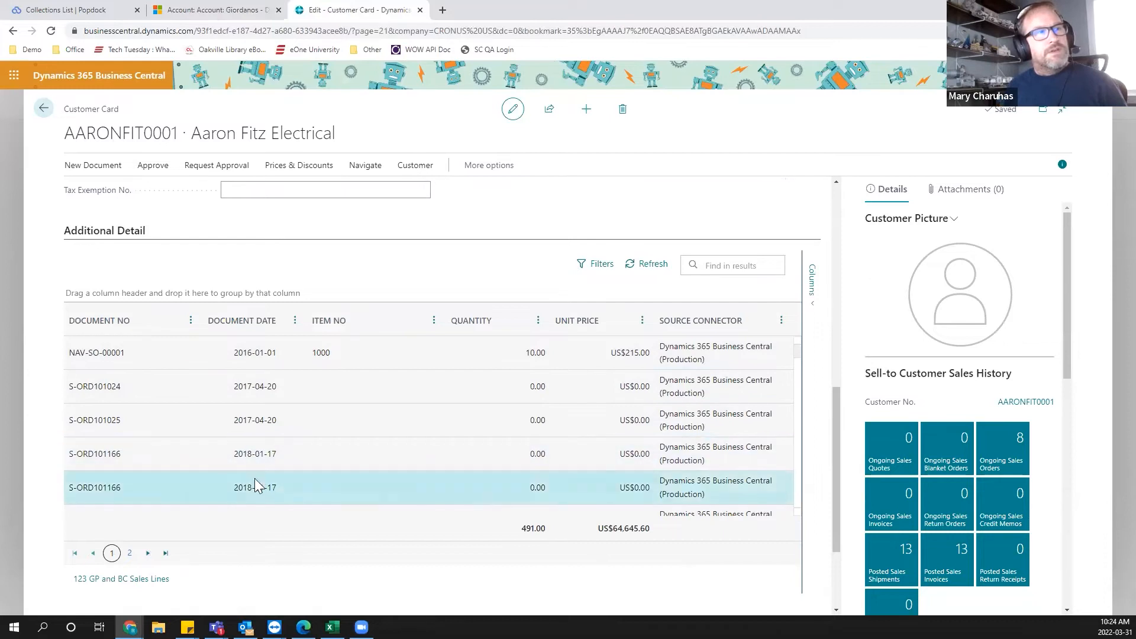
{"action": "scroll", "coordinate": [254, 468], "scroll_direction": "down", "scroll_amount": 1}
{"action": "scroll", "coordinate": [254, 451], "scroll_direction": "down", "scroll_amount": 5}
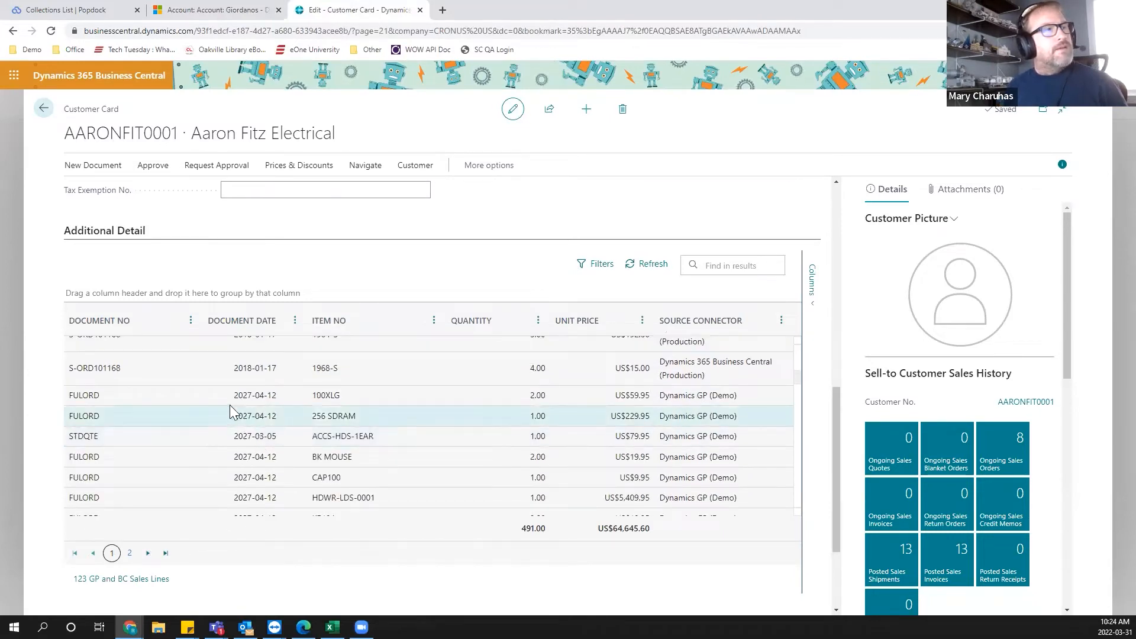
{"action": "left_click", "coordinate": [258, 462]}
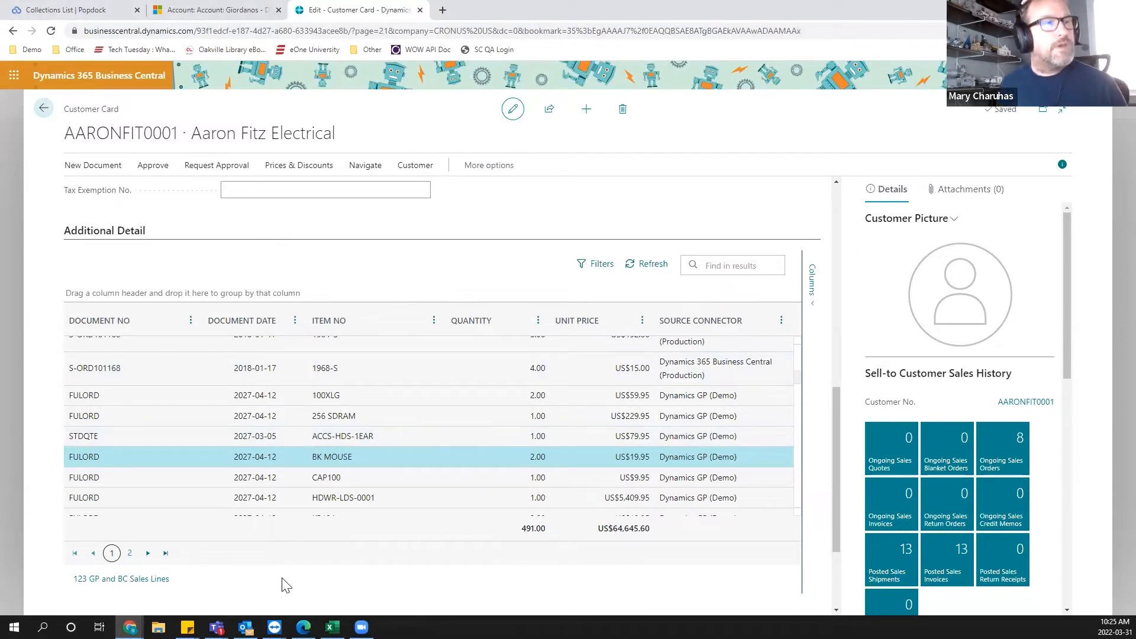
Switch to Teams, open the Collections List tab, select Office Design Systems Ltd and open the Sales by Item panel.
{"action": "mouse_move", "coordinate": [217, 626]}
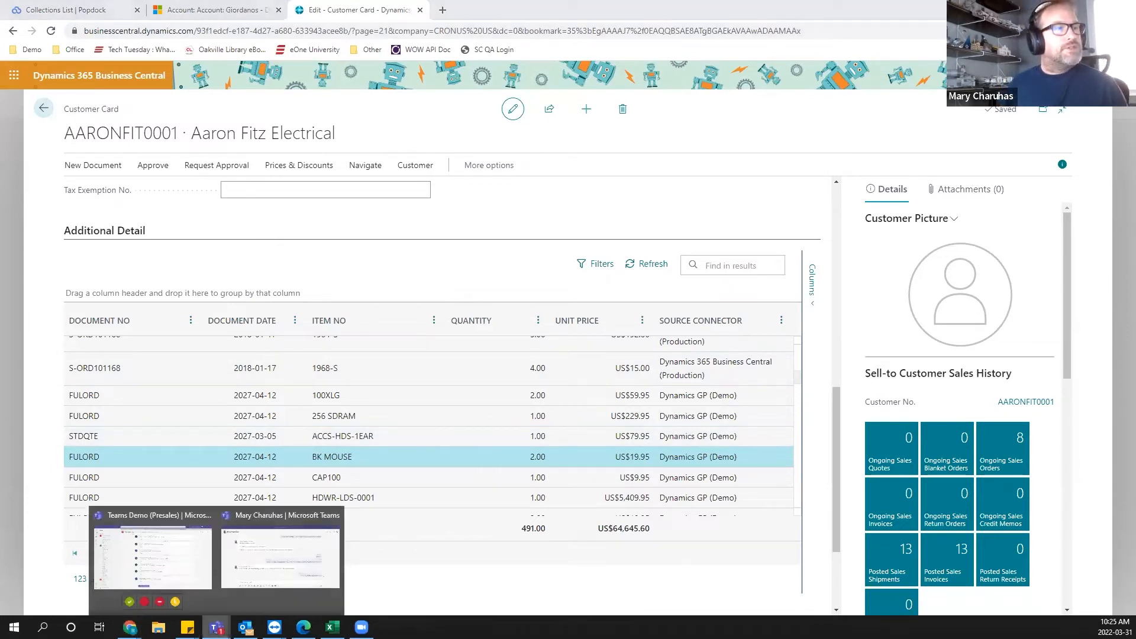
{"action": "left_click", "coordinate": [186, 573]}
{"action": "left_click", "coordinate": [539, 66]}
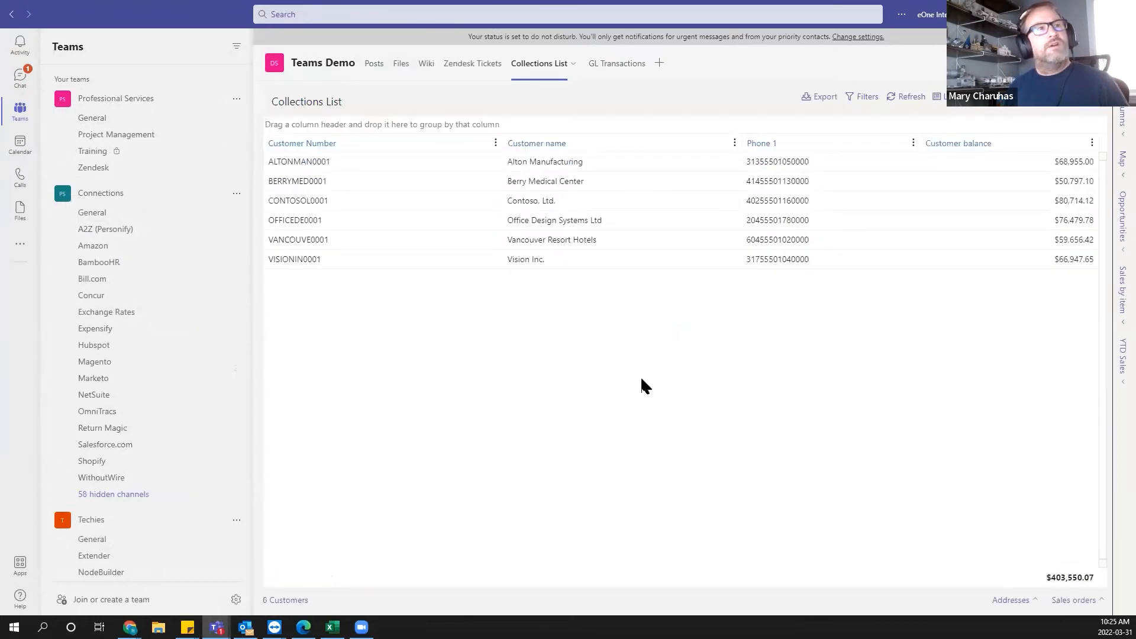
{"action": "left_click", "coordinate": [509, 220]}
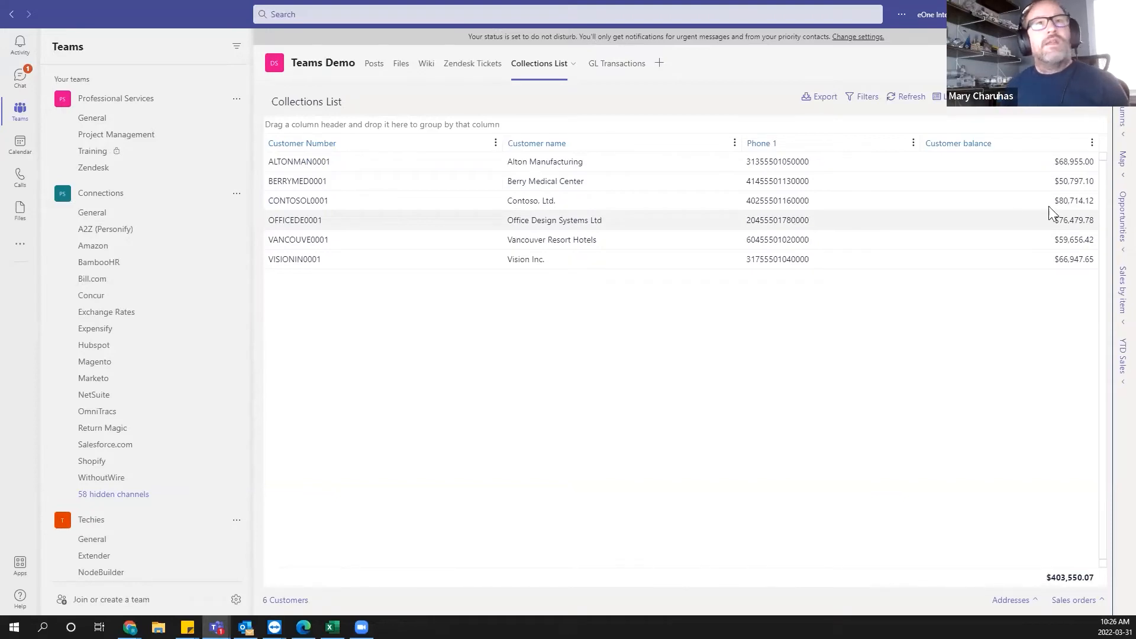
{"action": "left_click", "coordinate": [1111, 304]}
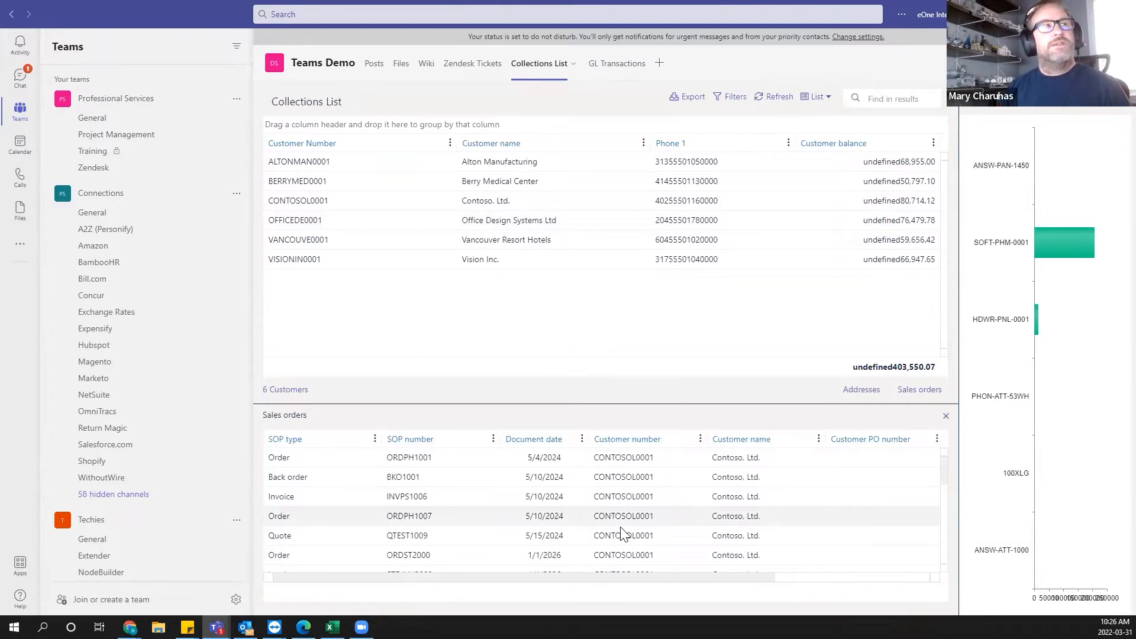
Open the Zendesk Tickets tab, expand the Low priority and New status groups, and open a ticket's action menu.
{"action": "left_click", "coordinate": [454, 68]}
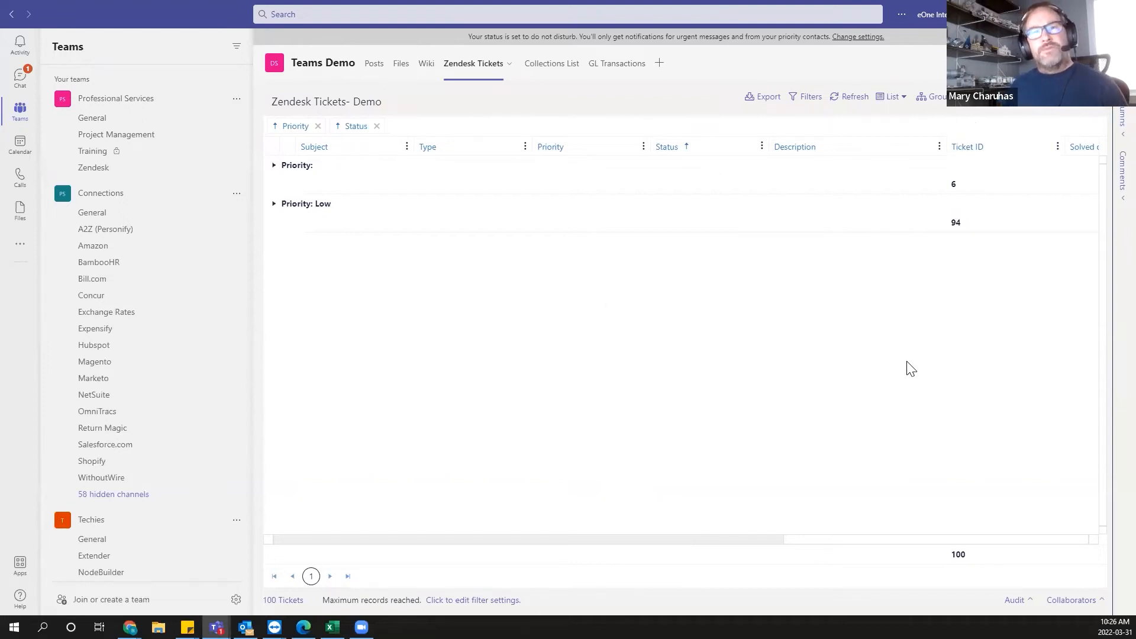
{"action": "left_click", "coordinate": [274, 203]}
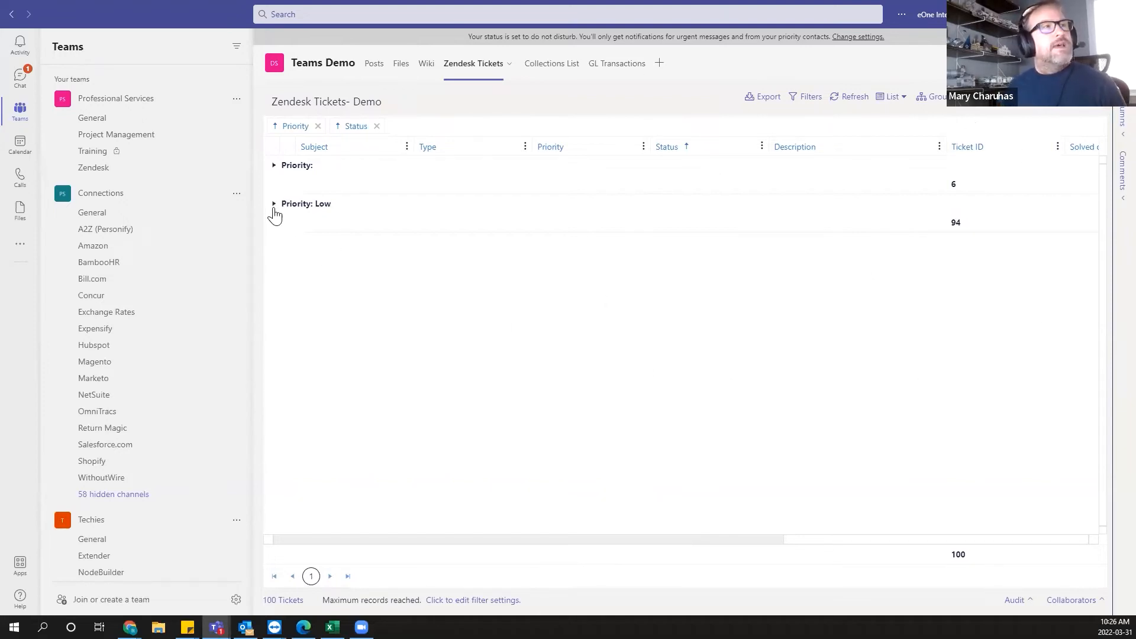
{"action": "left_click", "coordinate": [289, 225]}
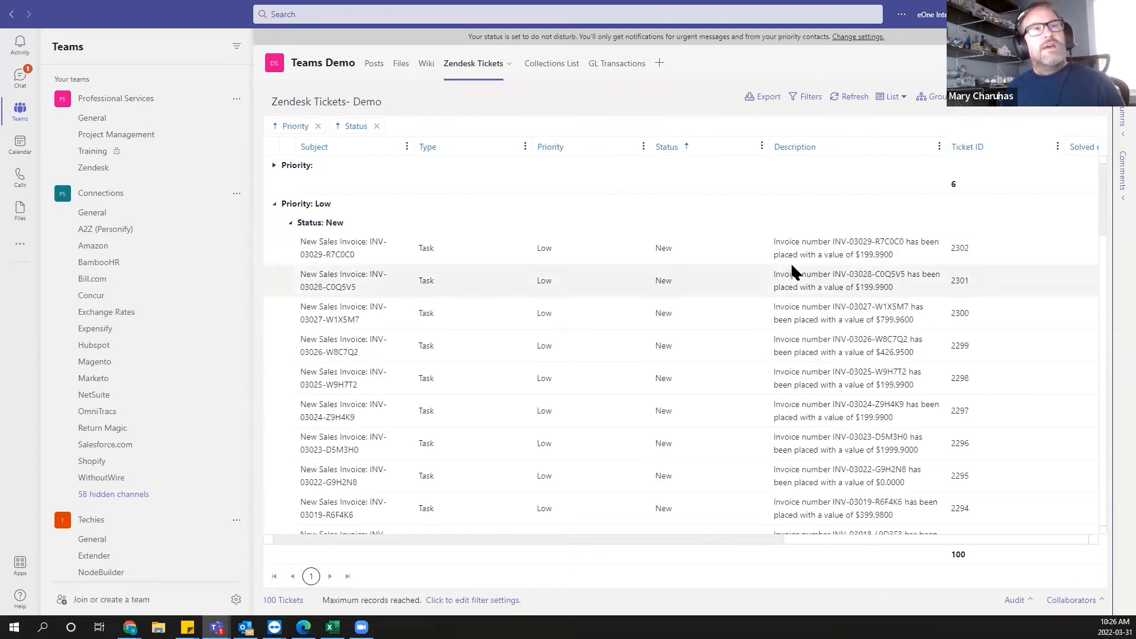
{"action": "right_click", "coordinate": [787, 289]}
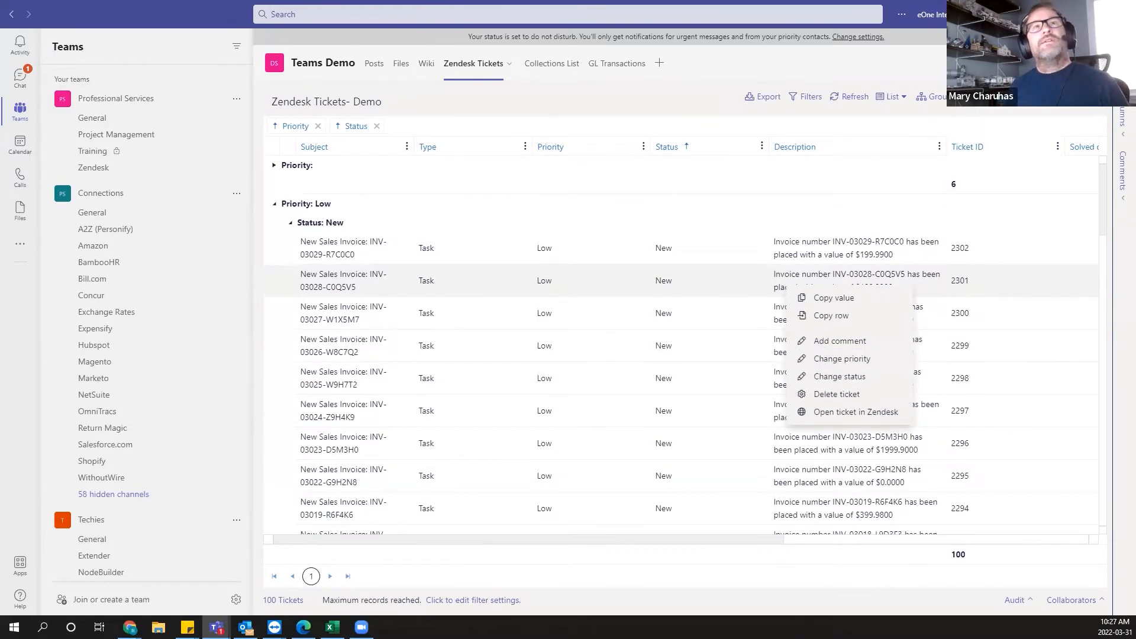
Return to the Popdock browser tab and open the Connectors settings from the main menu.
{"action": "key", "text": "alt+Tab"}
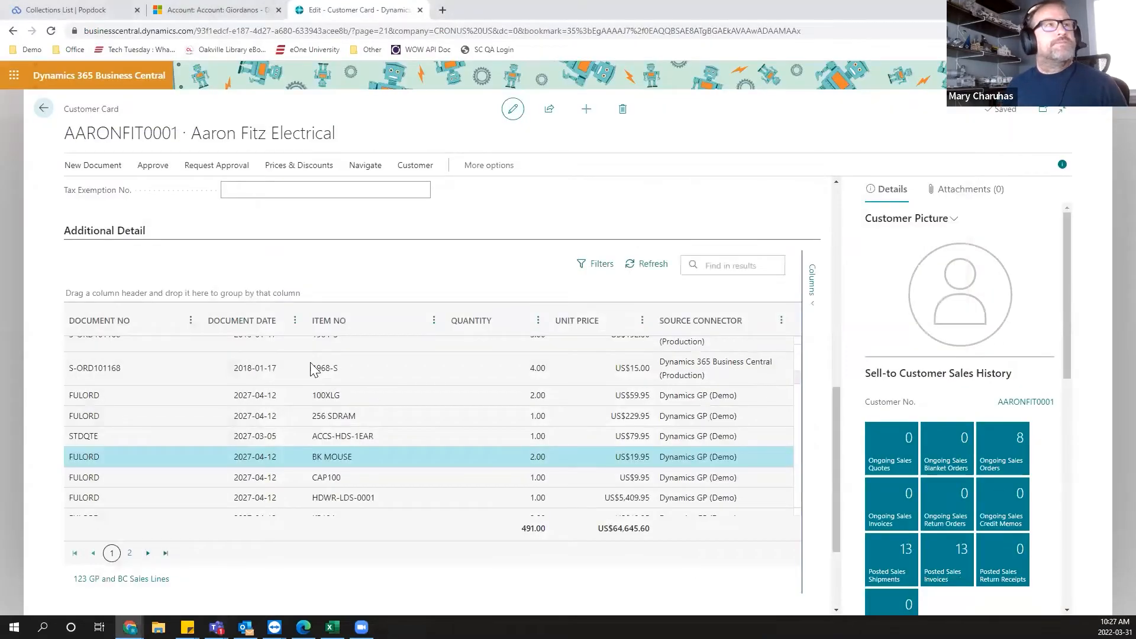
{"action": "left_click", "coordinate": [97, 15]}
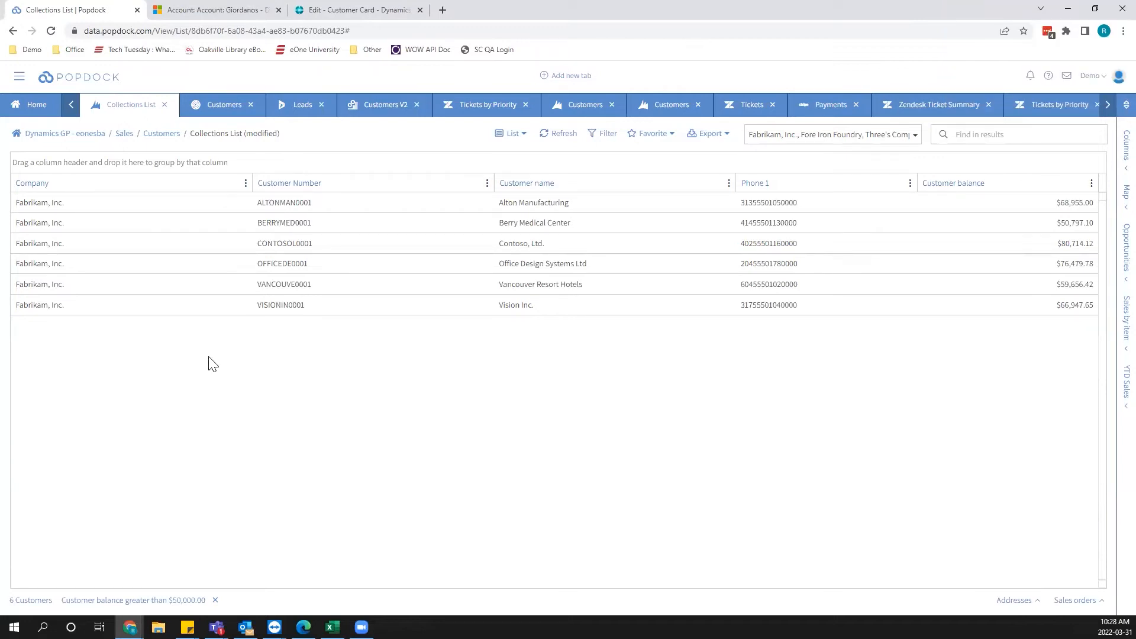
{"action": "left_click", "coordinate": [20, 78]}
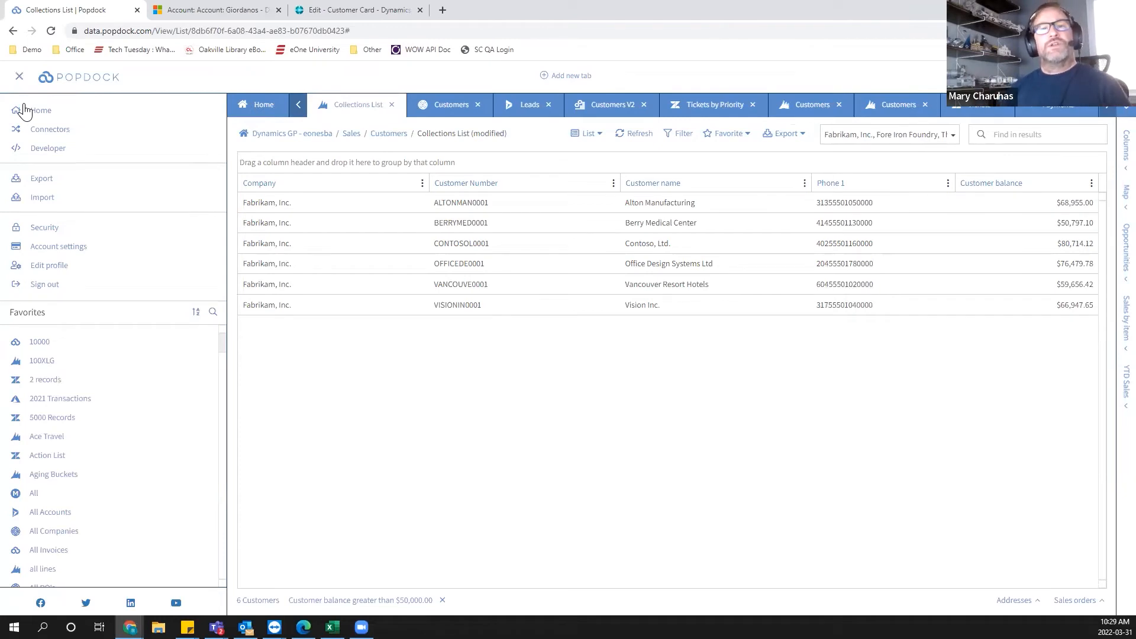
{"action": "left_click", "coordinate": [49, 130]}
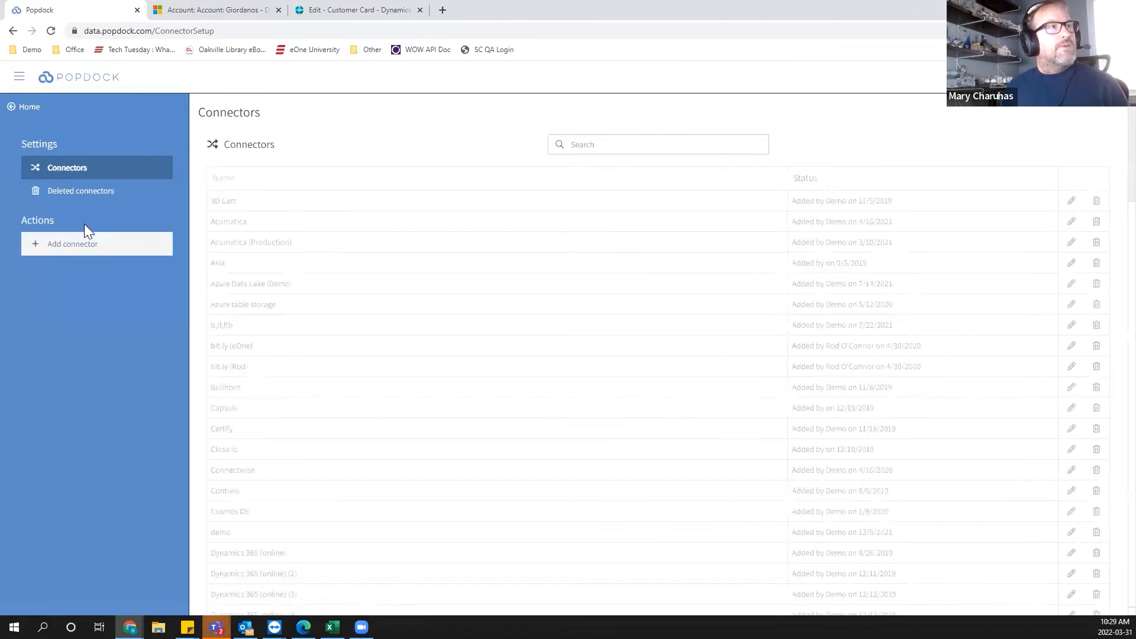
Browse the available connector types in Add connector, then go back to the connectors list.
{"action": "left_click", "coordinate": [71, 243]}
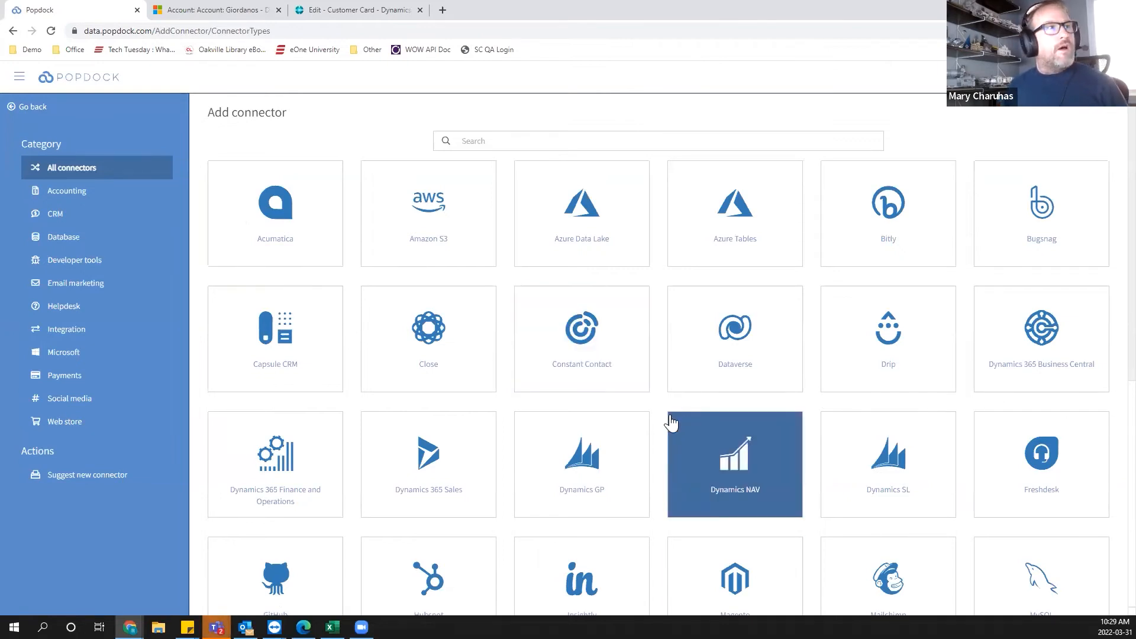
{"action": "scroll", "coordinate": [491, 354], "scroll_direction": "down", "scroll_amount": 6}
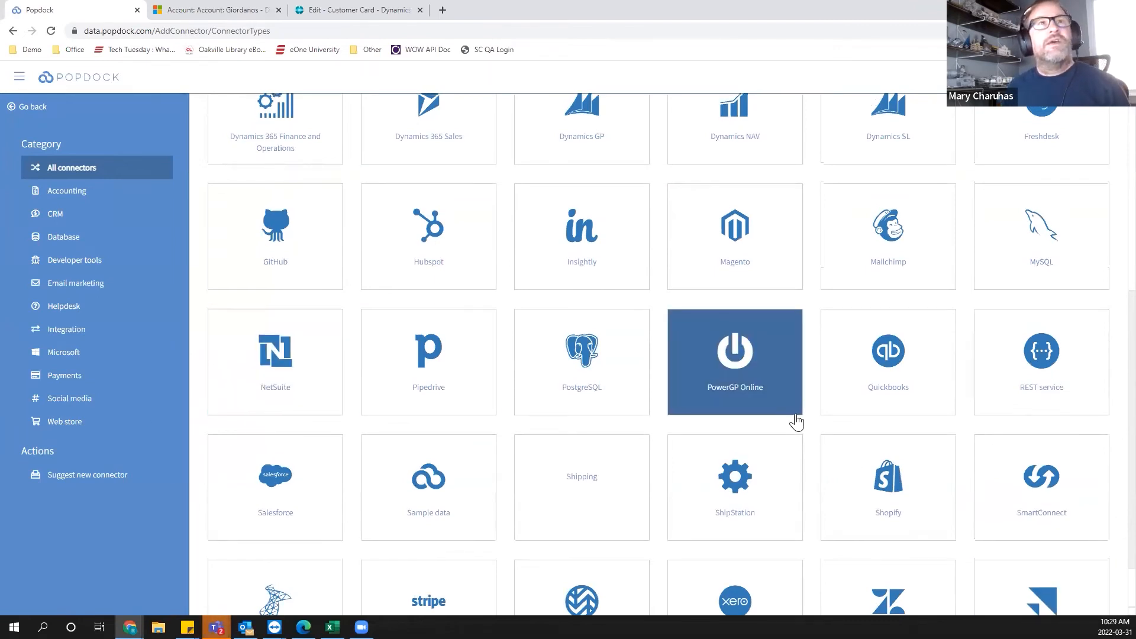
{"action": "scroll", "coordinate": [680, 398], "scroll_direction": "up", "scroll_amount": 5}
{"action": "scroll", "coordinate": [671, 402], "scroll_direction": "down", "scroll_amount": 2}
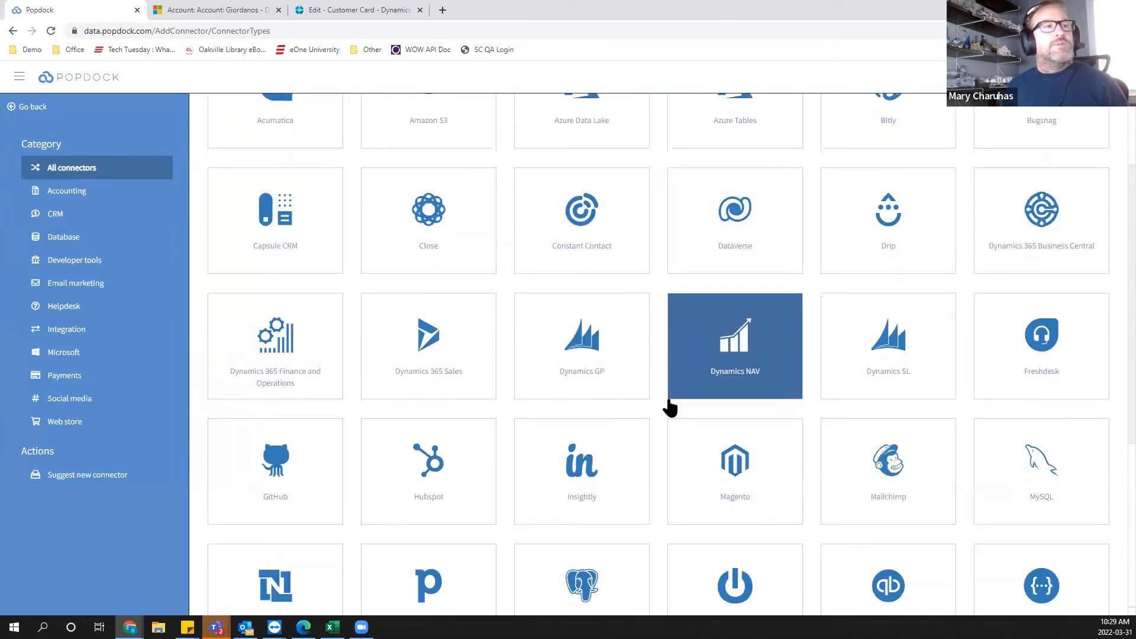
{"action": "scroll", "coordinate": [263, 491], "scroll_direction": "up", "scroll_amount": 2}
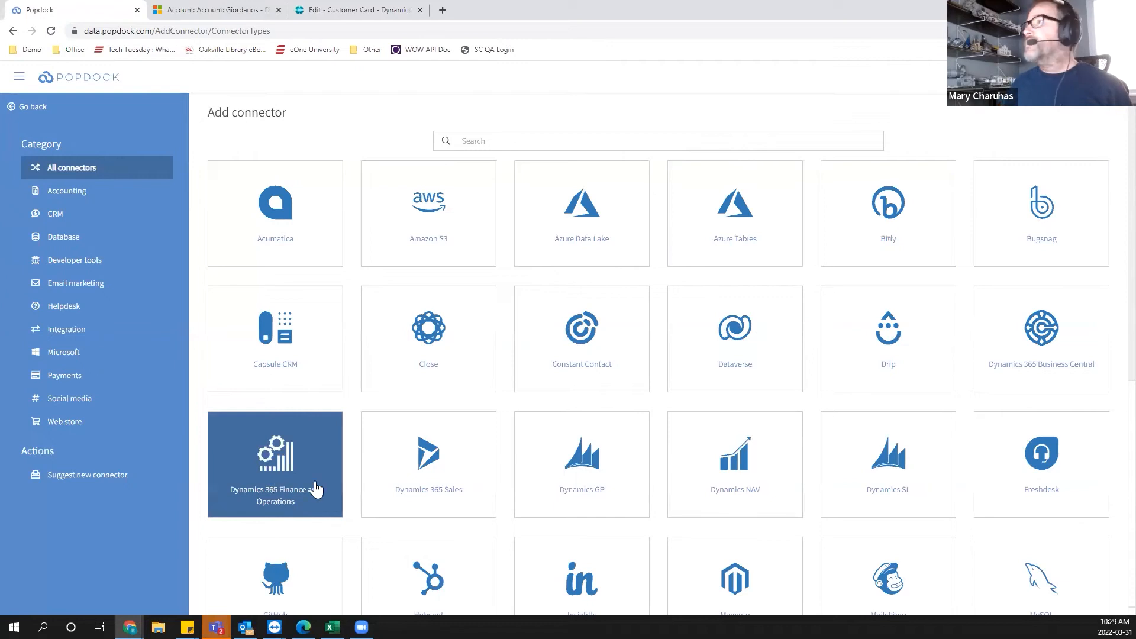
{"action": "scroll", "coordinate": [317, 384], "scroll_direction": "down", "scroll_amount": 4}
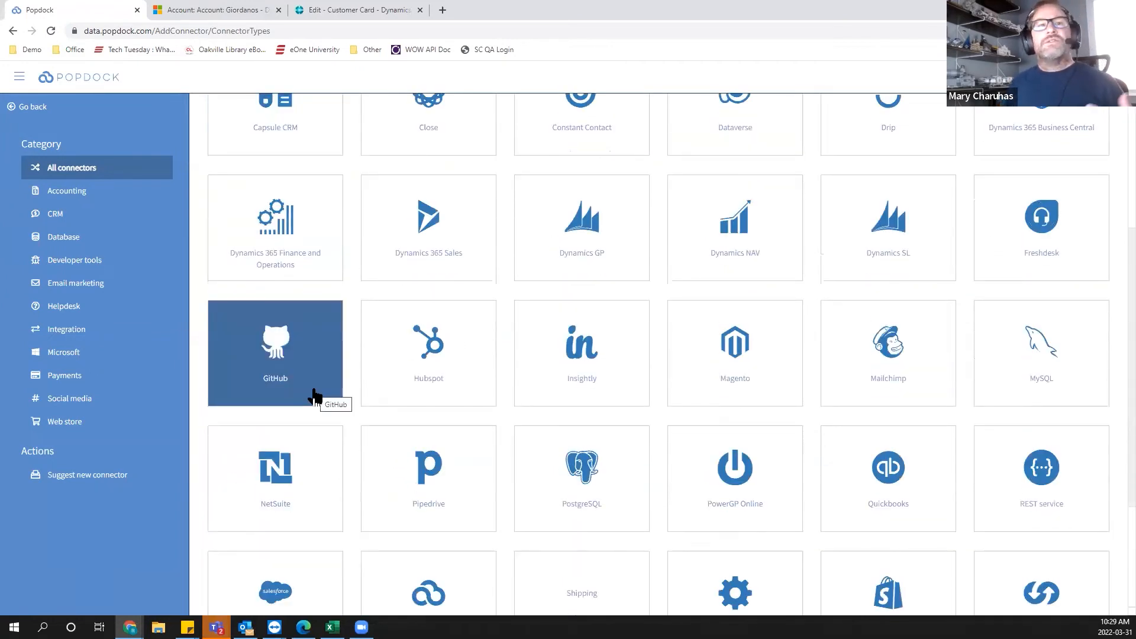
{"action": "scroll", "coordinate": [250, 354], "scroll_direction": "down", "scroll_amount": 3}
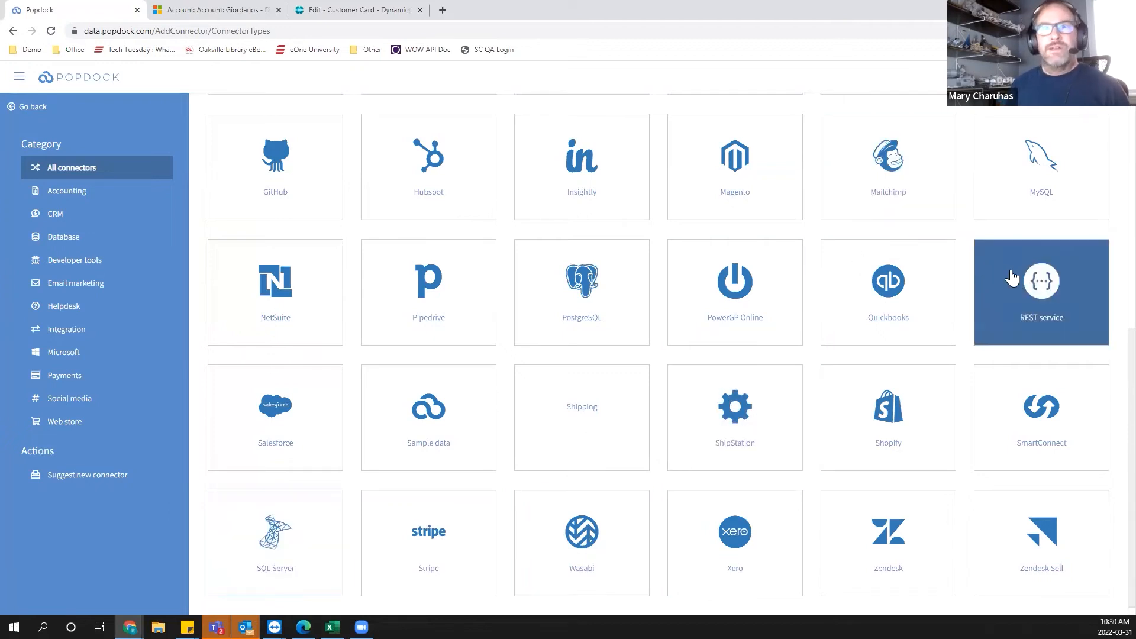
{"action": "scroll", "coordinate": [292, 414], "scroll_direction": "up", "scroll_amount": 7}
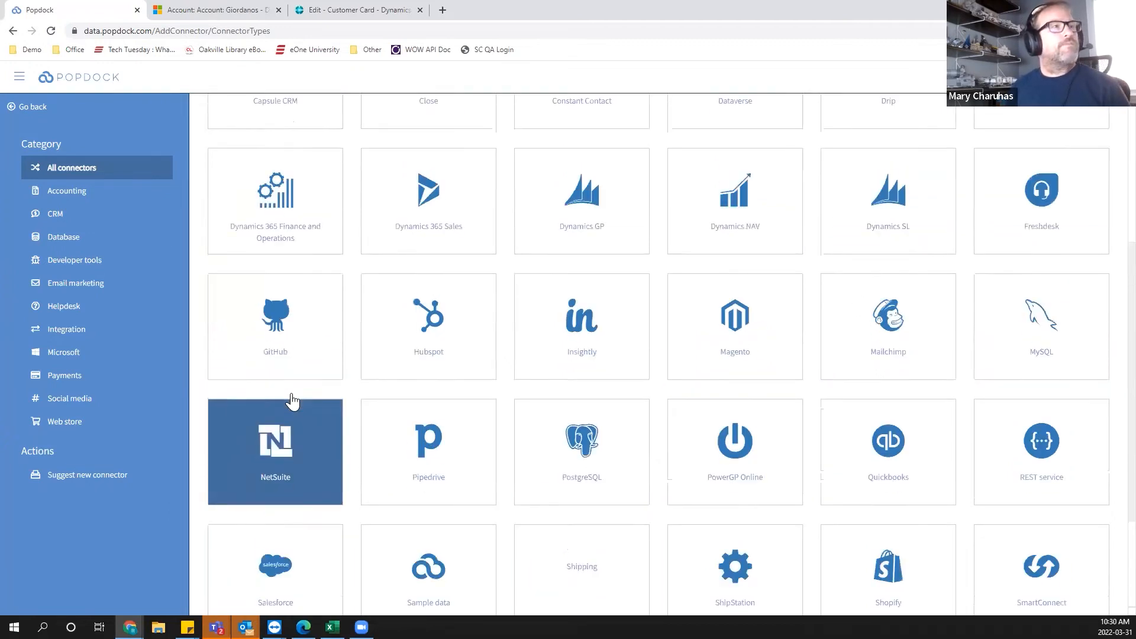
{"action": "left_click", "coordinate": [30, 108]}
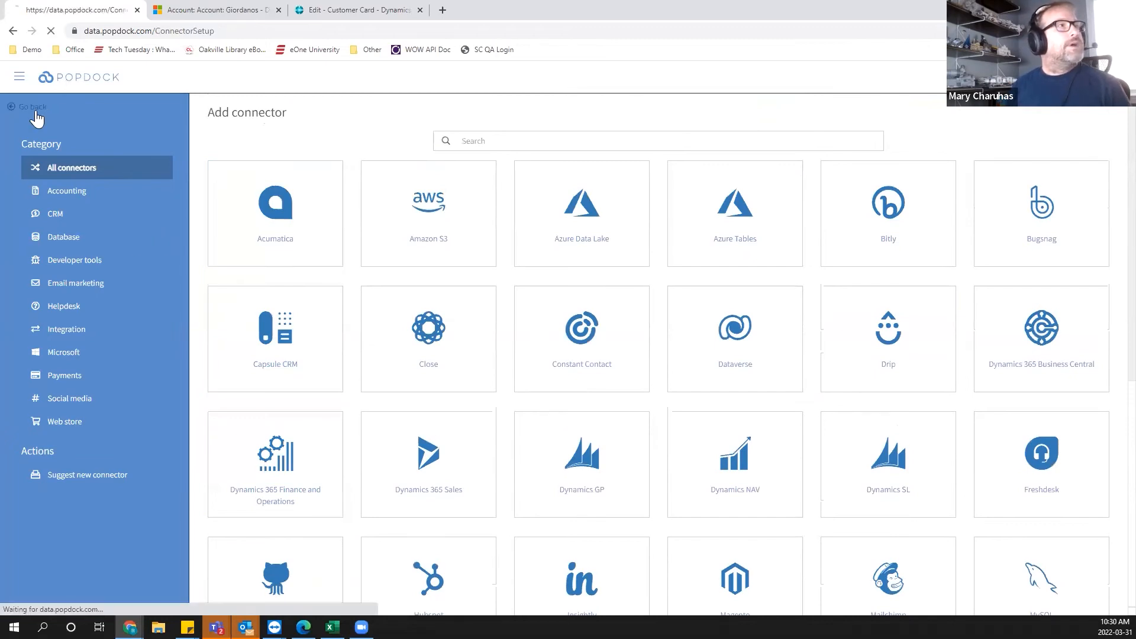
Open the Dynamics GP (MS) connector for editing.
{"action": "scroll", "coordinate": [368, 278], "scroll_direction": "down", "scroll_amount": 5}
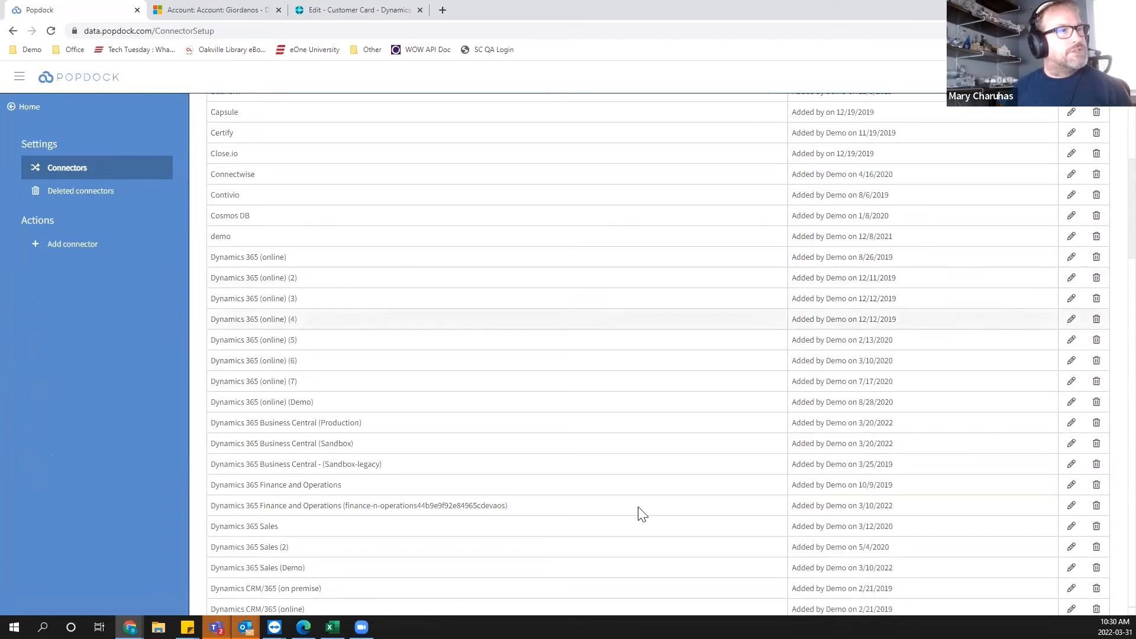
{"action": "scroll", "coordinate": [482, 433], "scroll_direction": "down", "scroll_amount": 4}
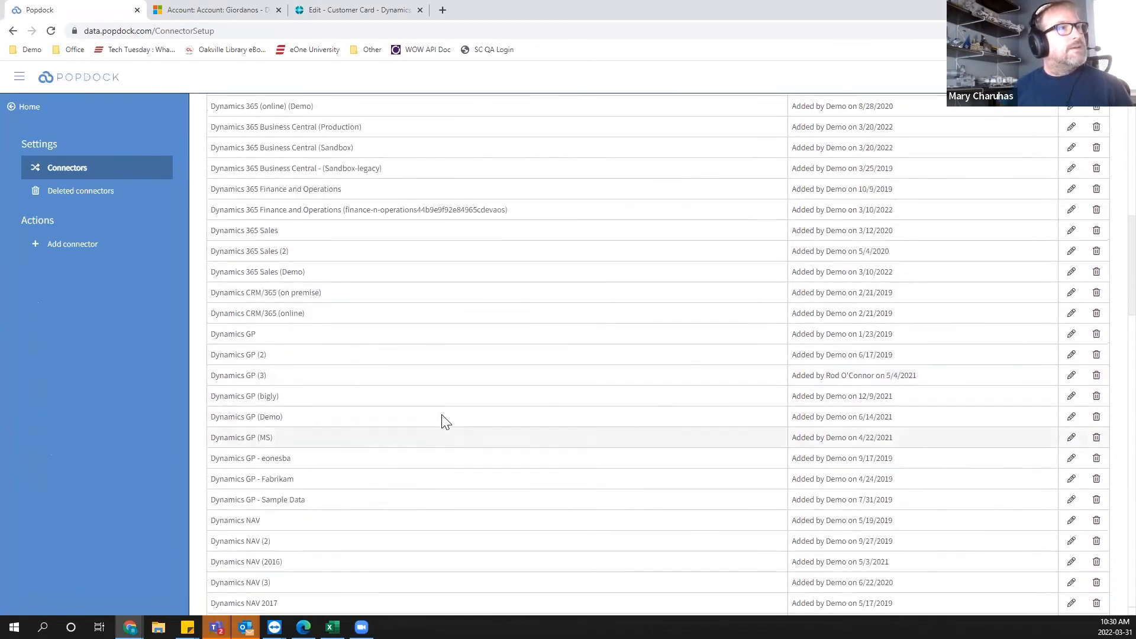
{"action": "left_click", "coordinate": [1071, 438]}
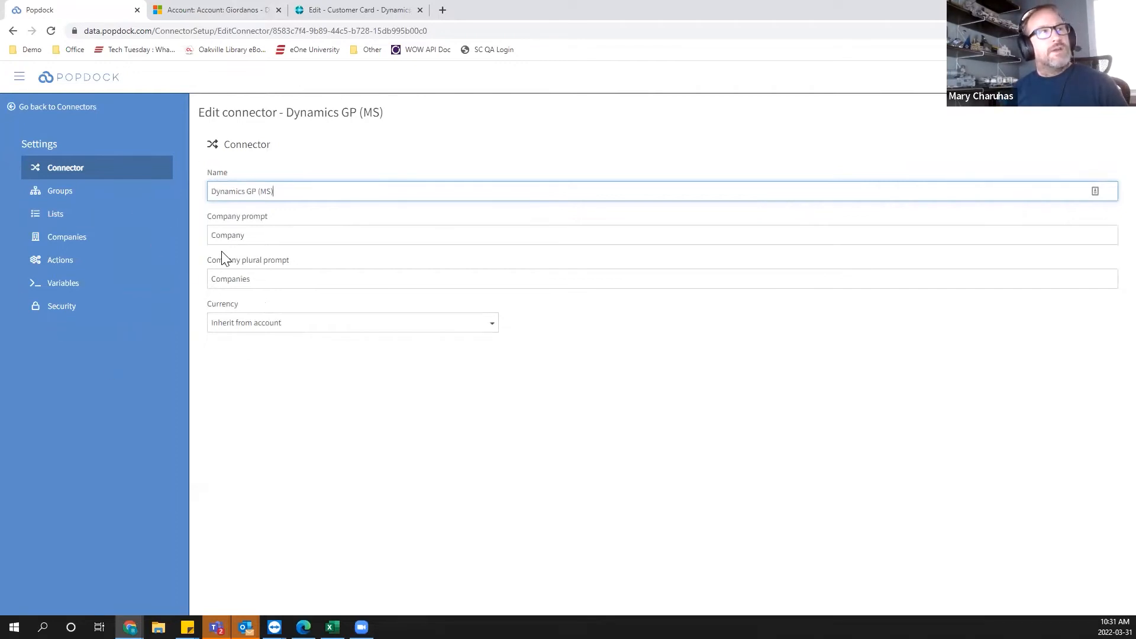
{"action": "left_click", "coordinate": [246, 235]}
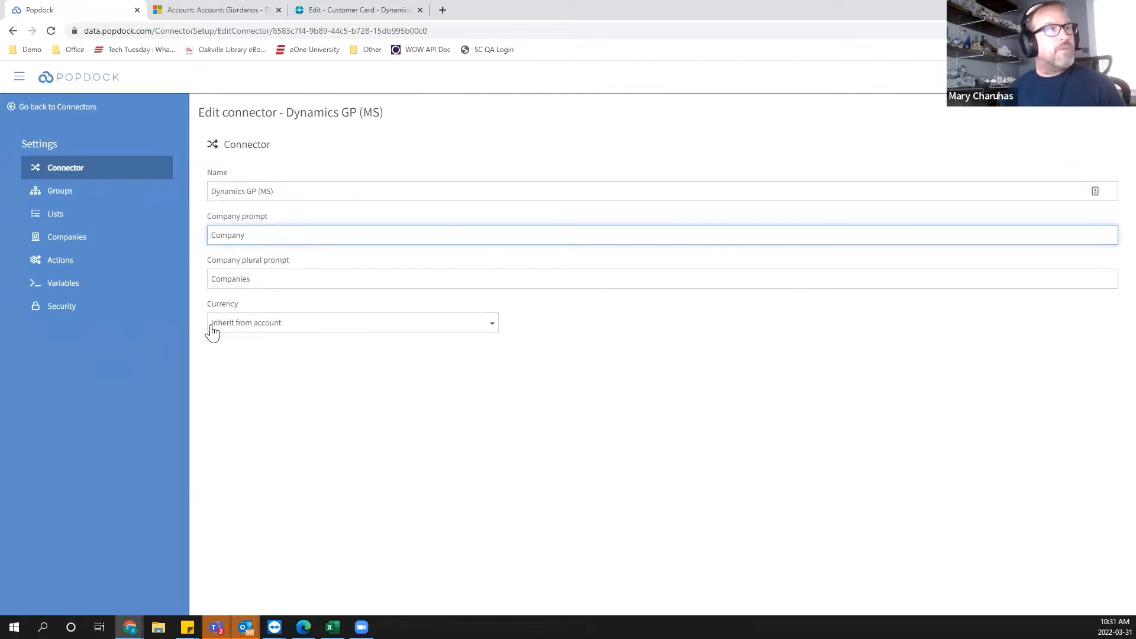
Open the connector's Lists section, start adding lists, and expand the Company category.
{"action": "left_click", "coordinate": [70, 217]}
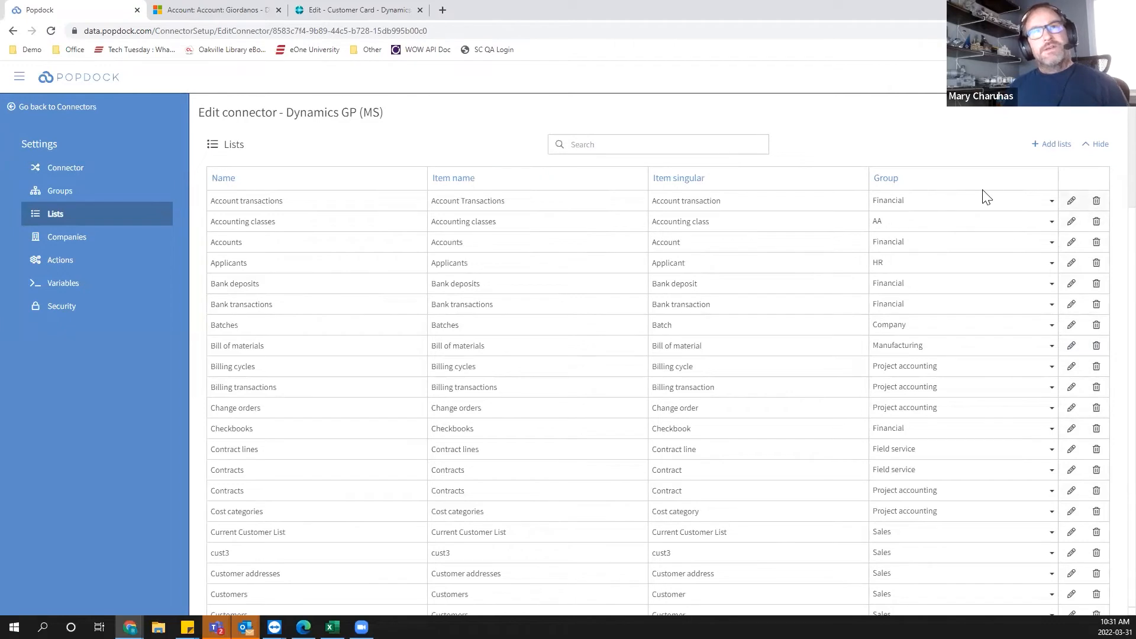
{"action": "left_click", "coordinate": [1046, 151]}
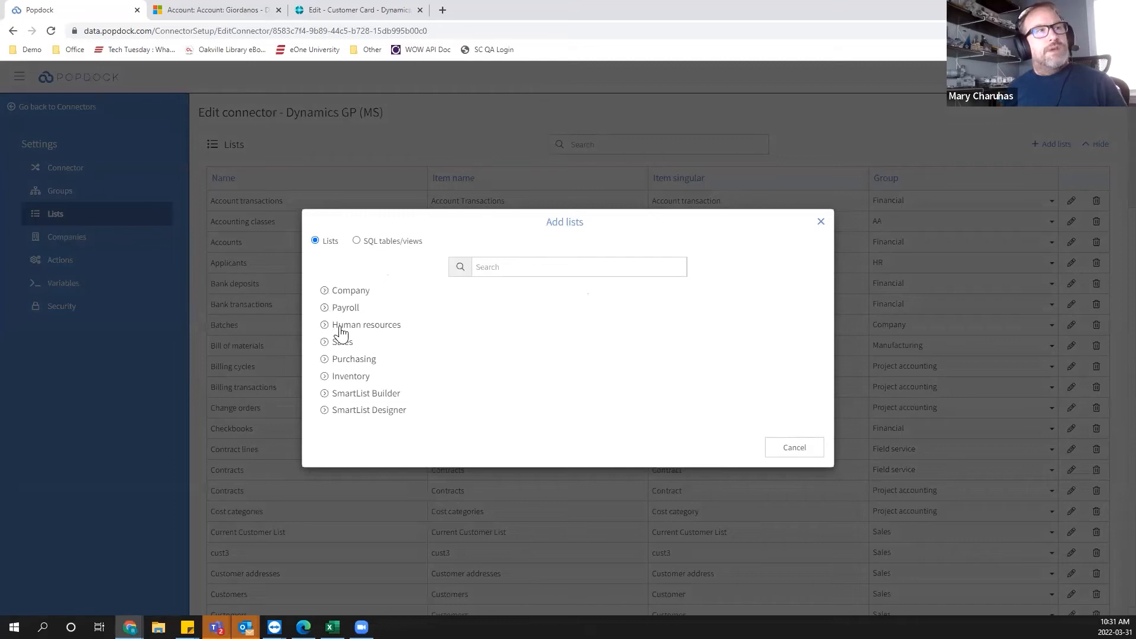
{"action": "left_click", "coordinate": [326, 291]}
{"action": "left_click", "coordinate": [334, 296]}
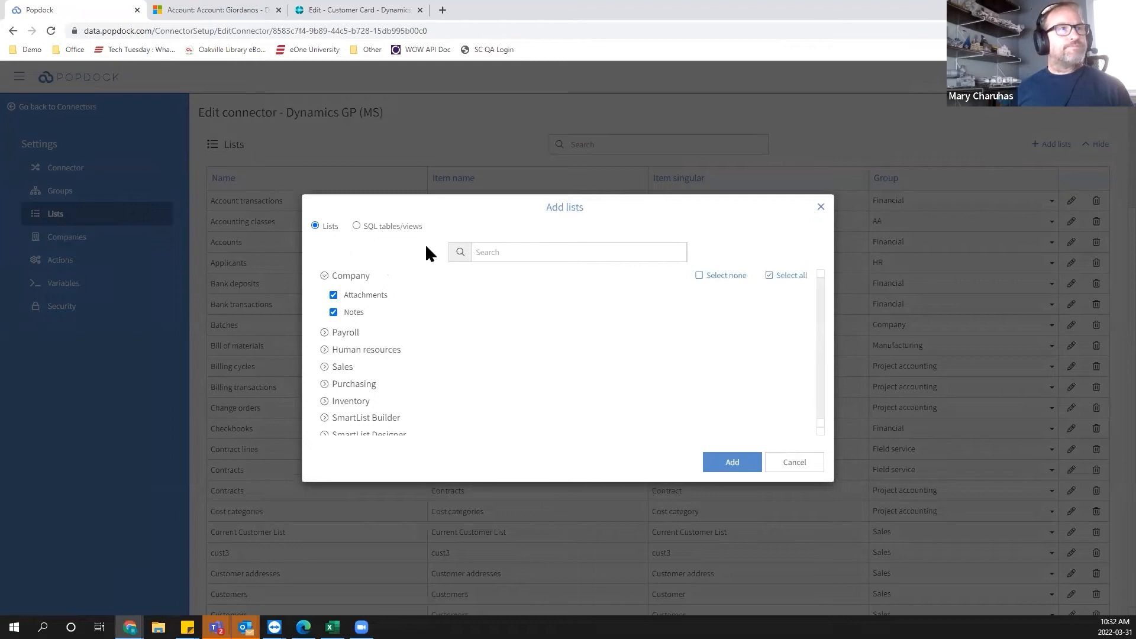
Select the AADistributionQueries SQL table from the Fabrikam, Inc. database with Display for all companies, then cancel adding it.
{"action": "left_click", "coordinate": [373, 226]}
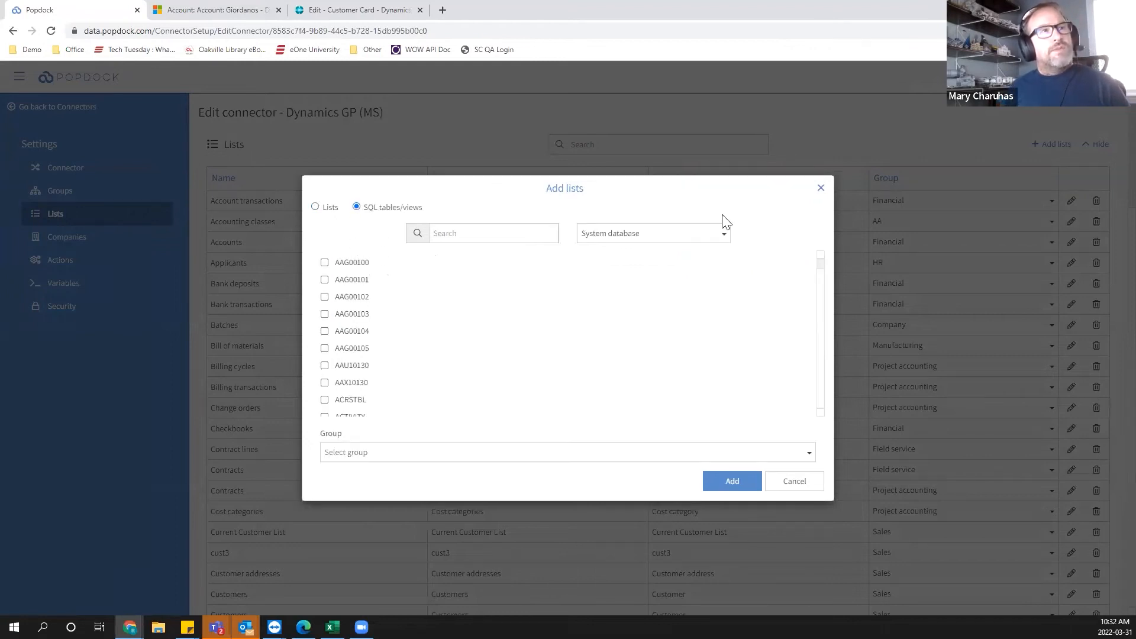
{"action": "left_click", "coordinate": [612, 236]}
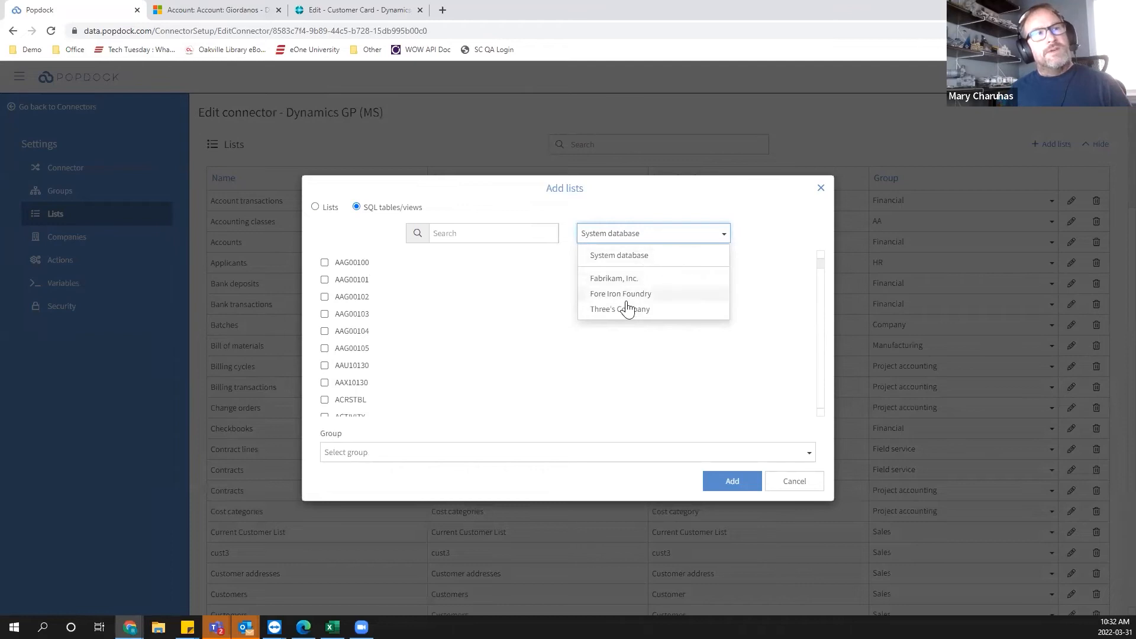
{"action": "left_click", "coordinate": [615, 279]}
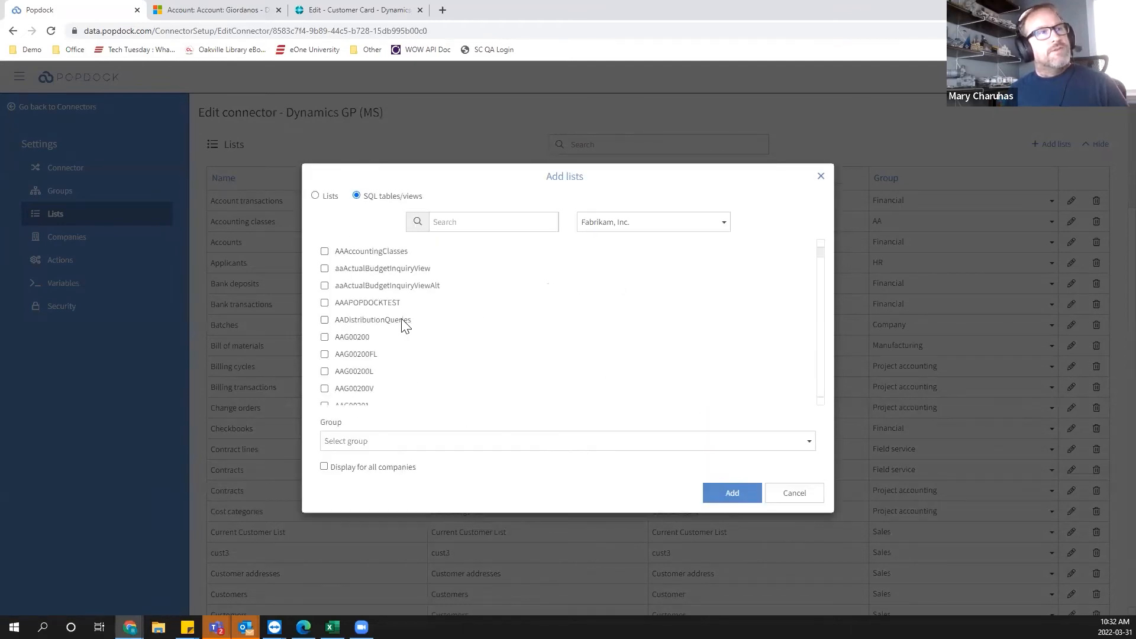
{"action": "left_click", "coordinate": [325, 320]}
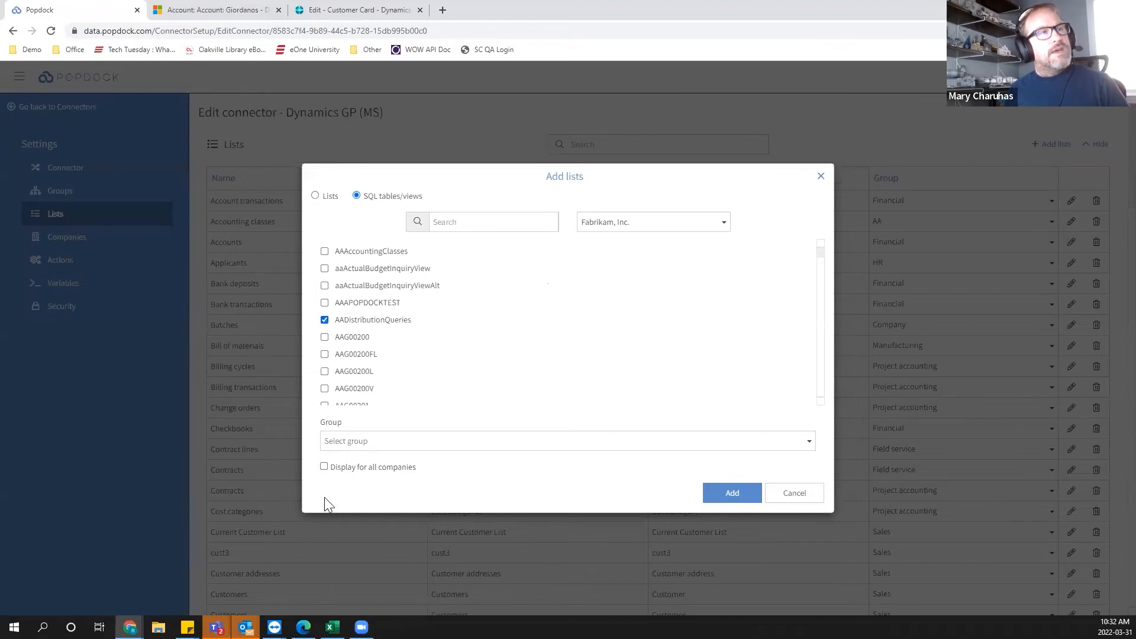
{"action": "left_click", "coordinate": [325, 467]}
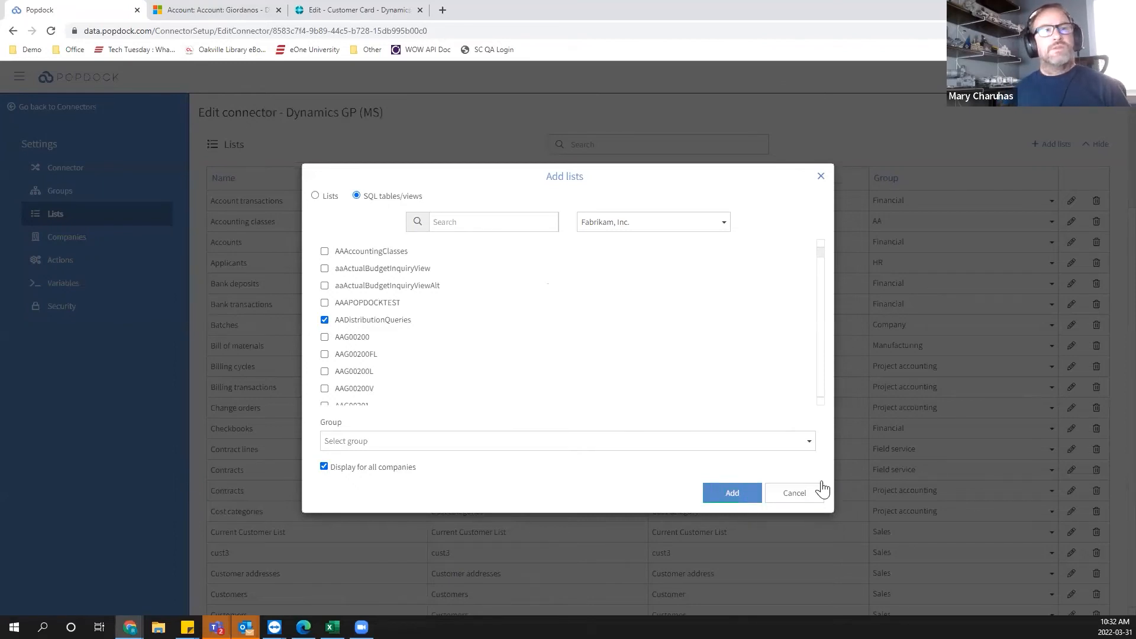
{"action": "left_click", "coordinate": [800, 499]}
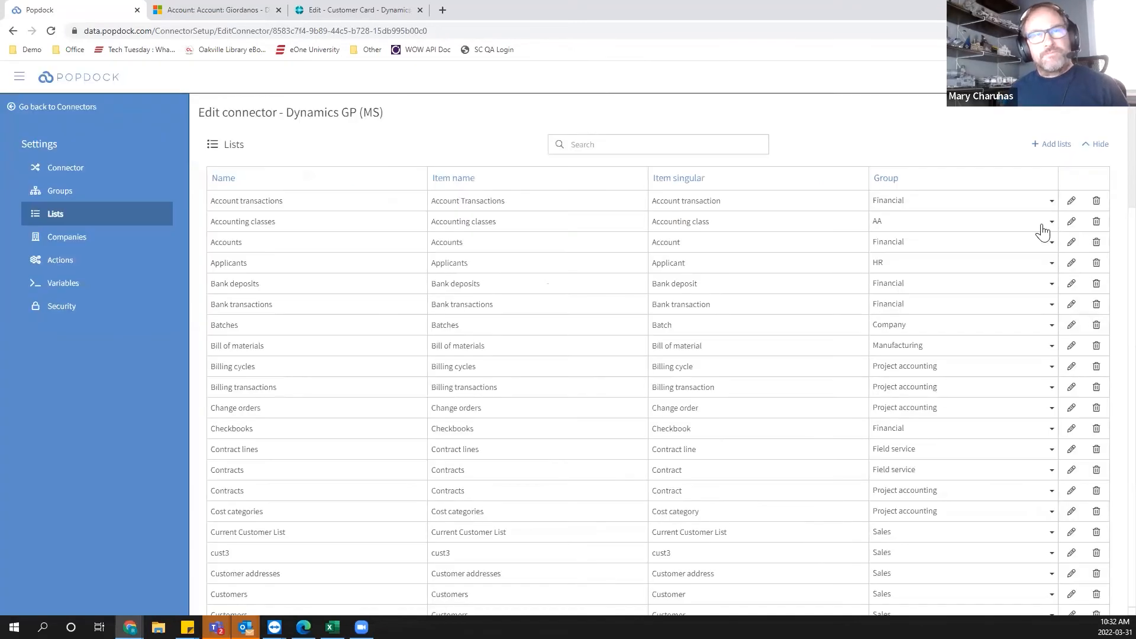
Rename the Account transactions list to GL Account transactions.
{"action": "left_click", "coordinate": [1071, 203]}
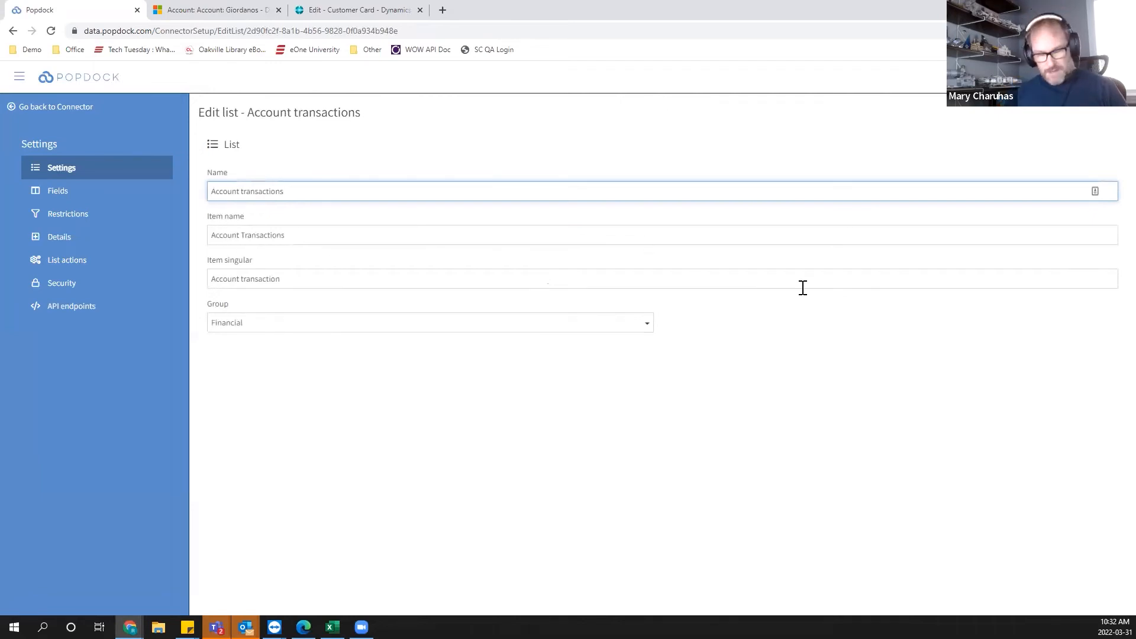
{"action": "type", "text": "GL"}
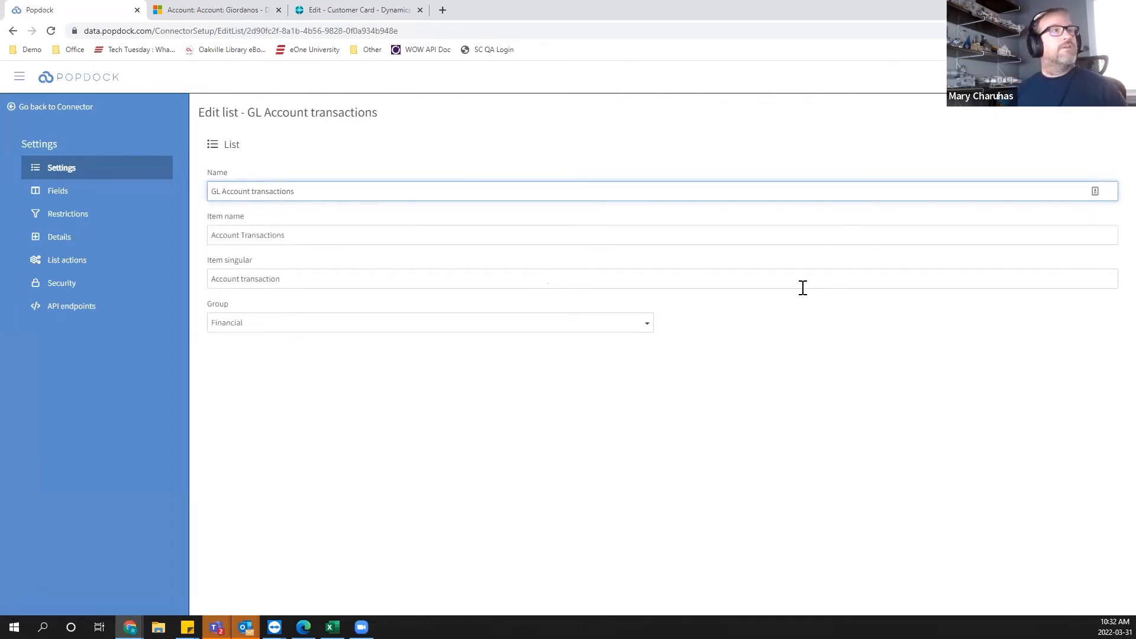
In the list's fields, collapse the standard fields and add a calculated field named hjfrejifhrg.
{"action": "left_click", "coordinate": [81, 189]}
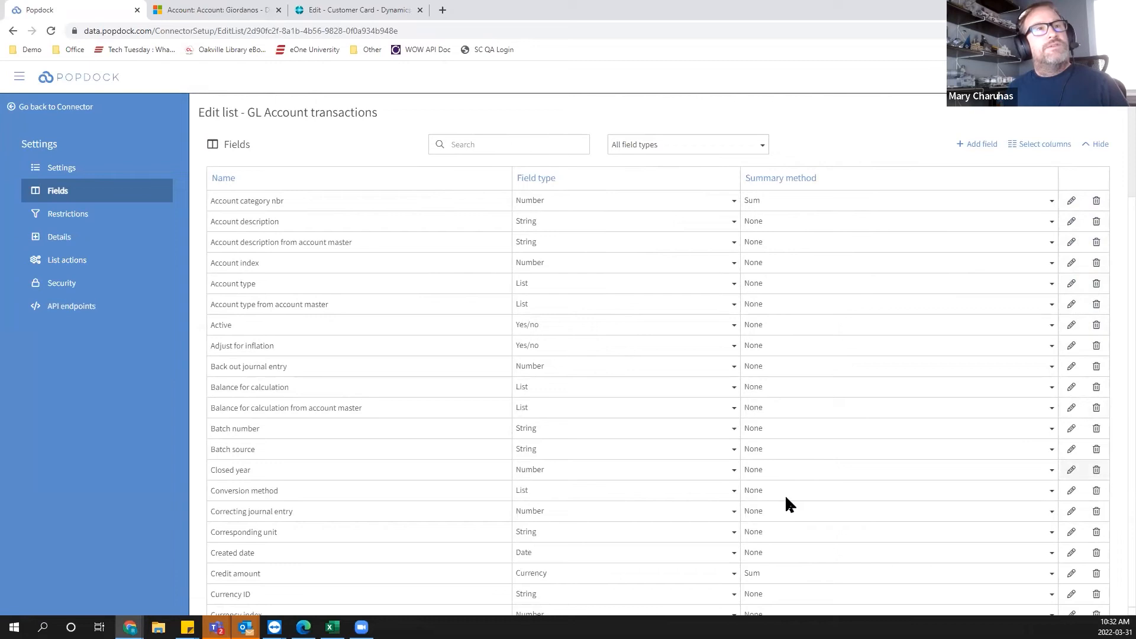
{"action": "scroll", "coordinate": [789, 420], "scroll_direction": "down", "scroll_amount": 1}
{"action": "scroll", "coordinate": [1051, 172], "scroll_direction": "up", "scroll_amount": 1}
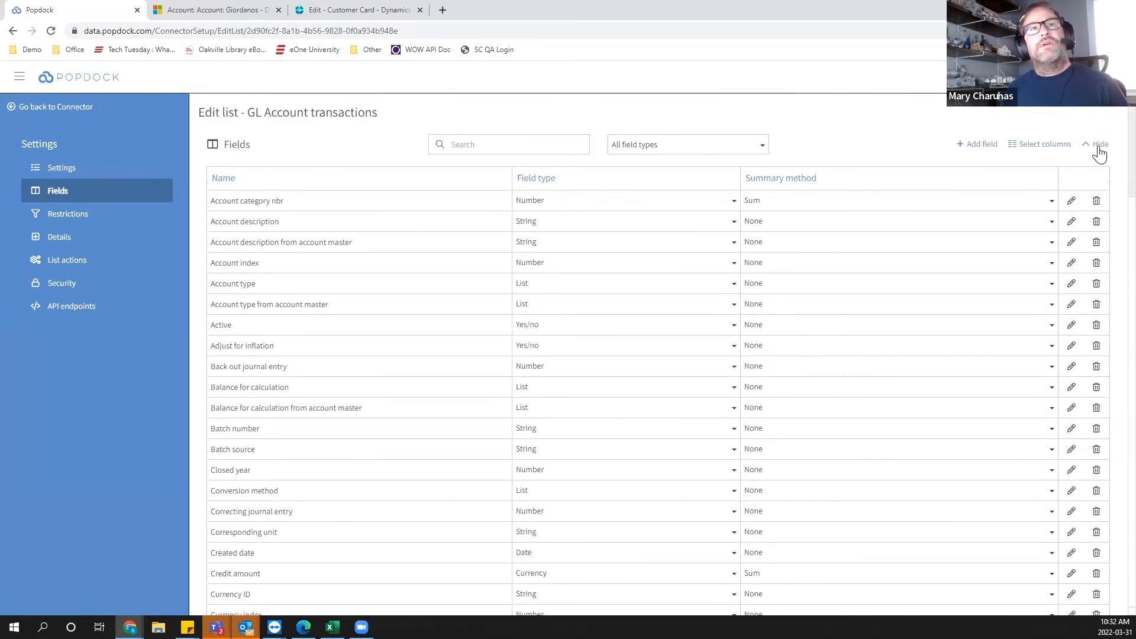
{"action": "left_click", "coordinate": [1102, 144]}
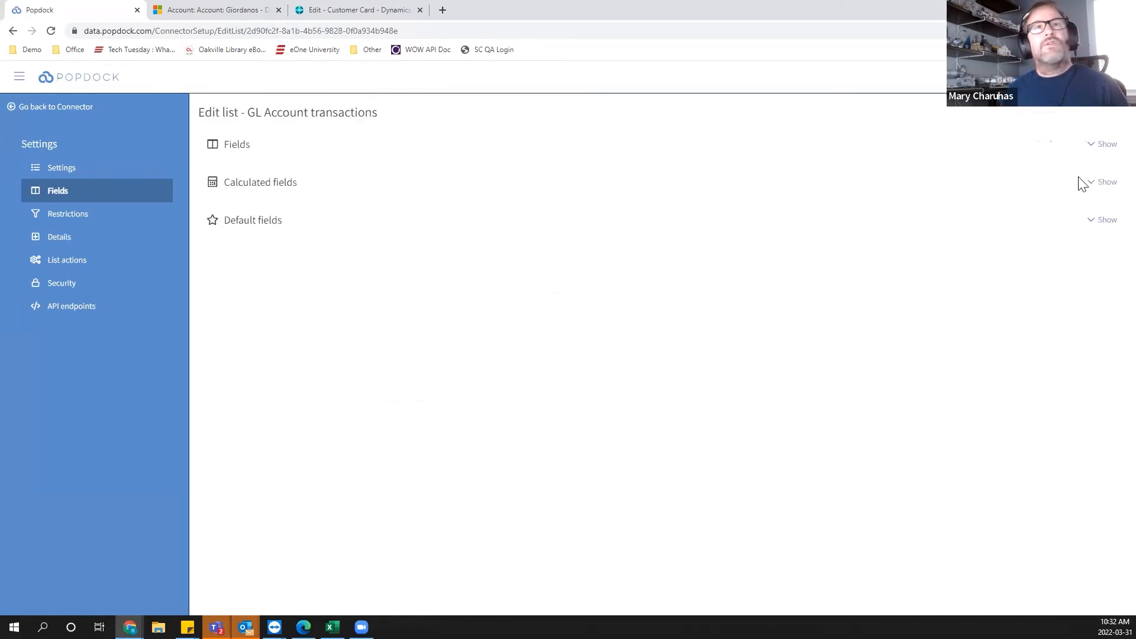
{"action": "left_click", "coordinate": [1104, 182]}
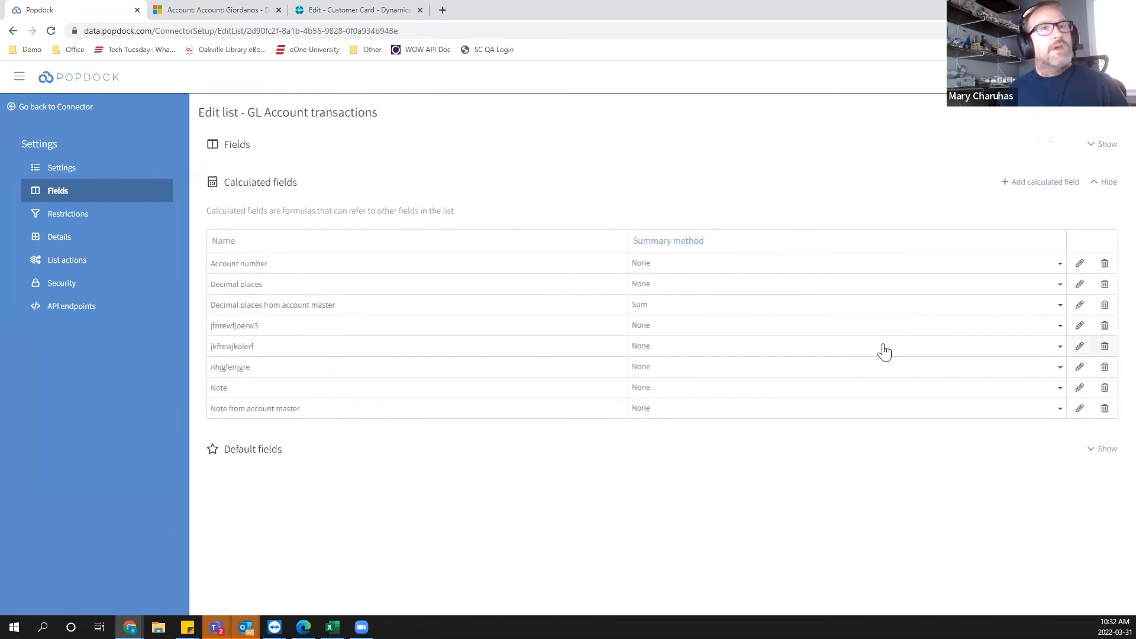
{"action": "left_click", "coordinate": [1021, 183]}
{"action": "type", "text": "hjfrejifhrg"}
{"action": "left_click", "coordinate": [282, 207]}
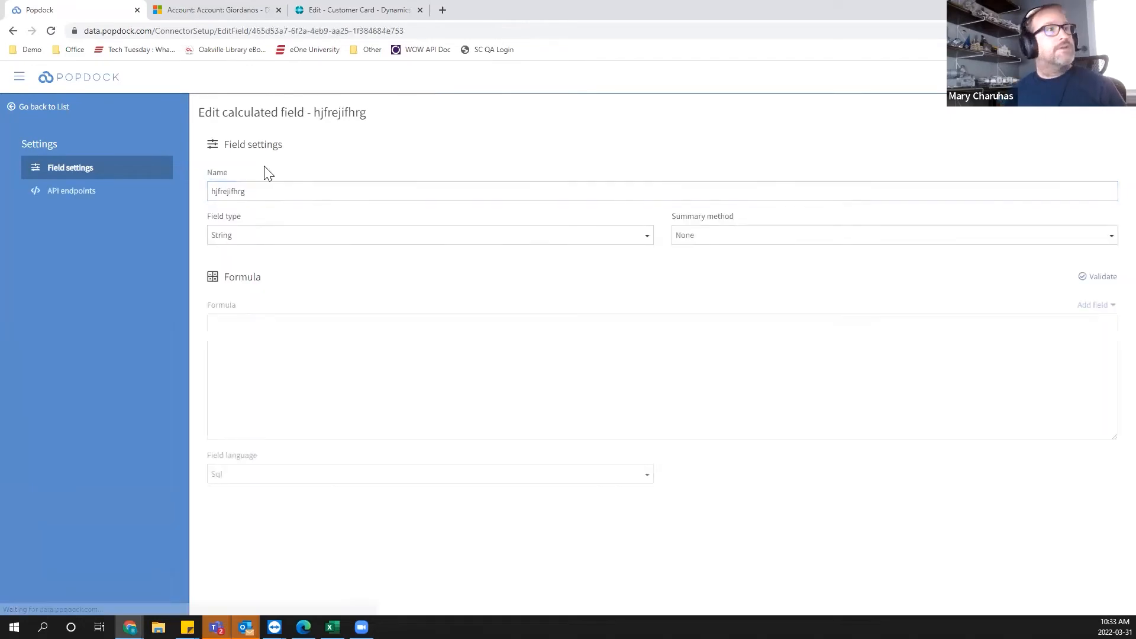
Review the calculated field's type options and set its field language to Popdock script.
{"action": "double_click", "coordinate": [267, 241]}
{"action": "left_click", "coordinate": [267, 244]}
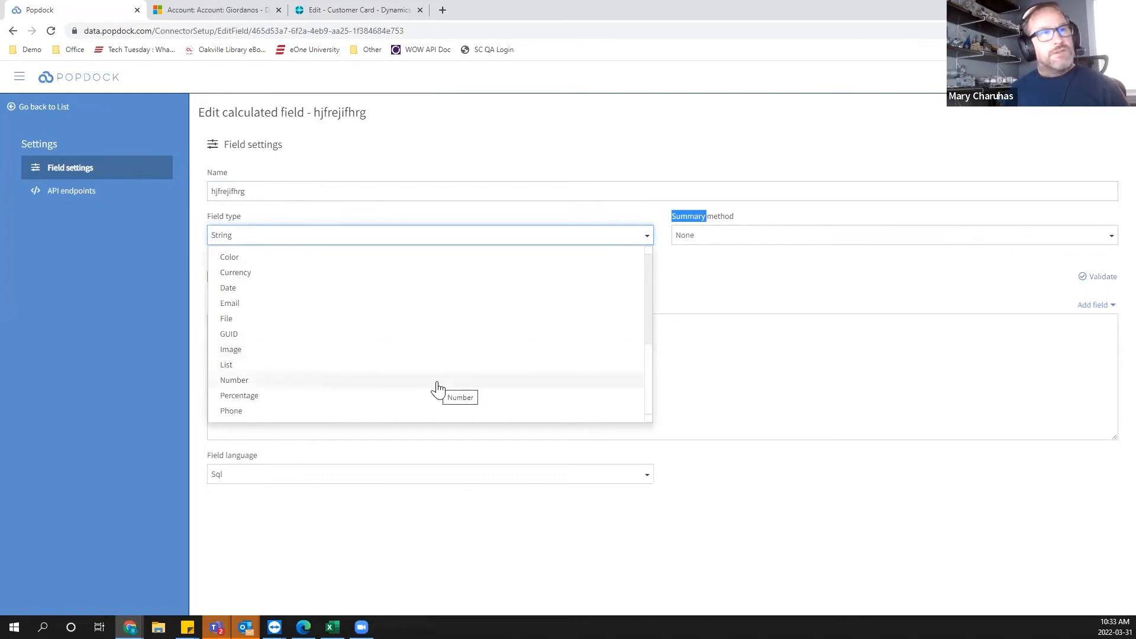
{"action": "left_click", "coordinate": [798, 349]}
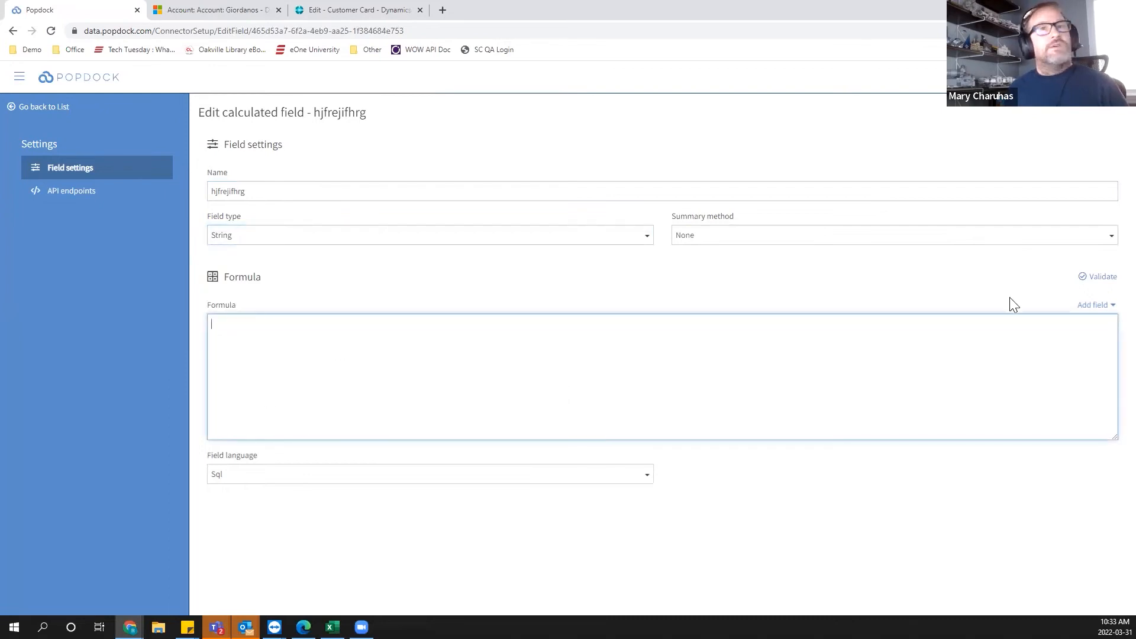
{"action": "left_click", "coordinate": [251, 480]}
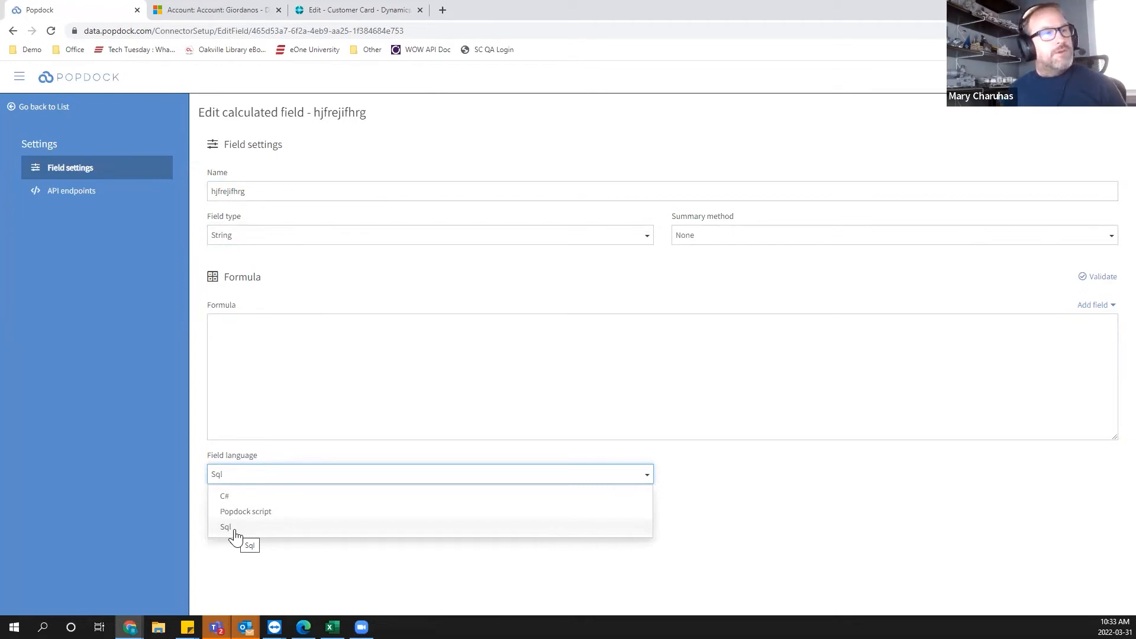
{"action": "left_click", "coordinate": [246, 511]}
{"action": "left_click", "coordinate": [376, 373]}
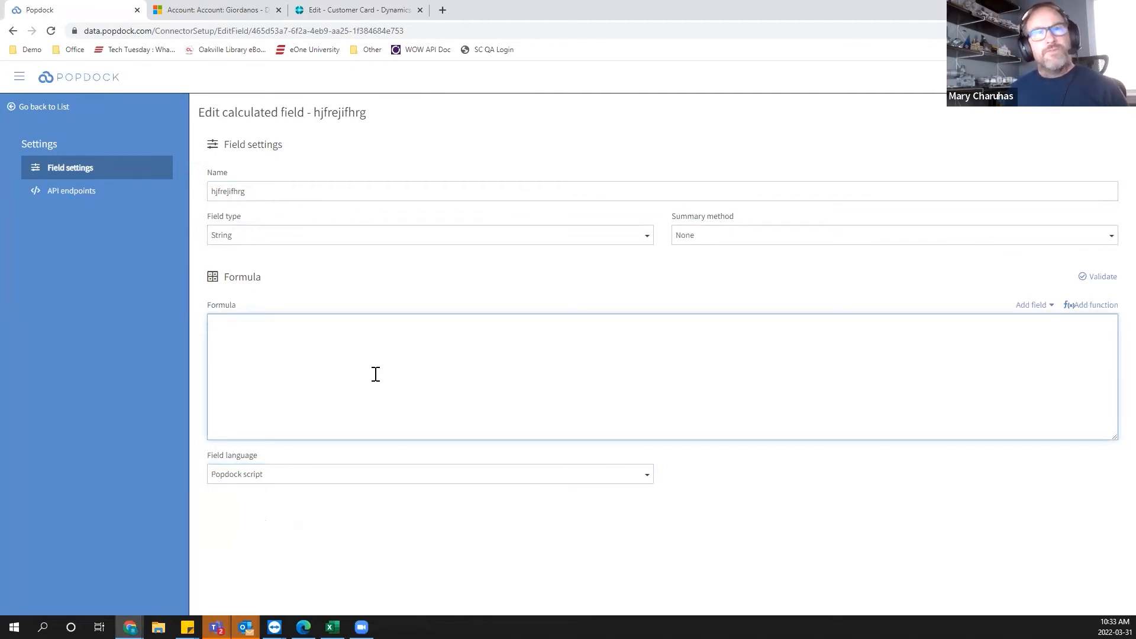
Insert the Math function Abs applied to the Closed year field into the formula.
{"action": "left_click", "coordinate": [1078, 307]}
{"action": "left_click", "coordinate": [630, 335]}
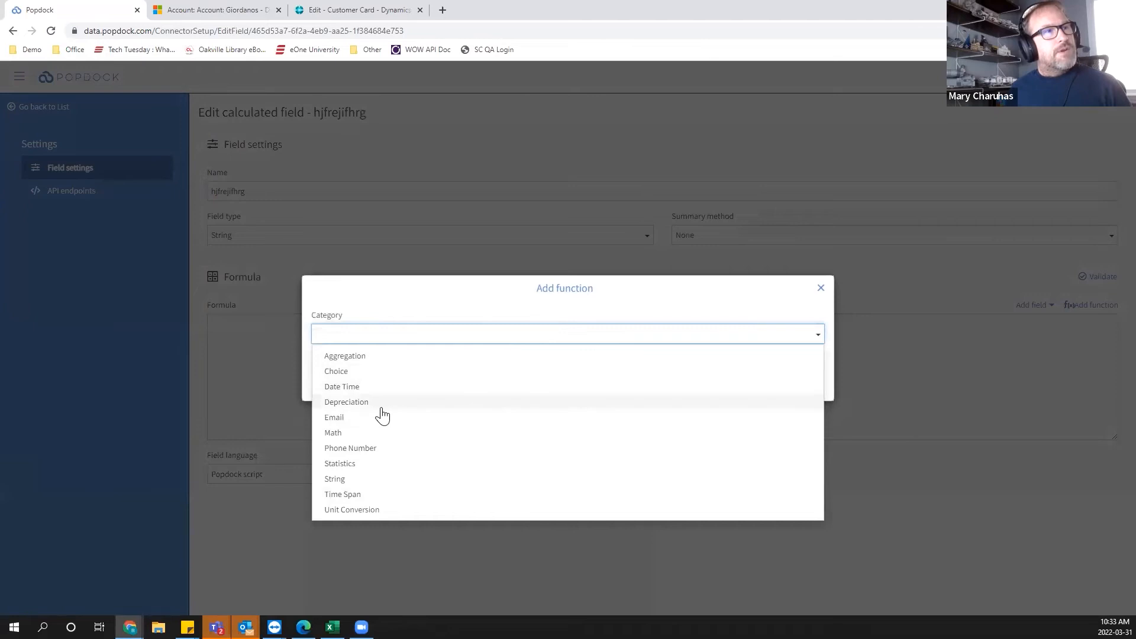
{"action": "left_click", "coordinate": [360, 433]}
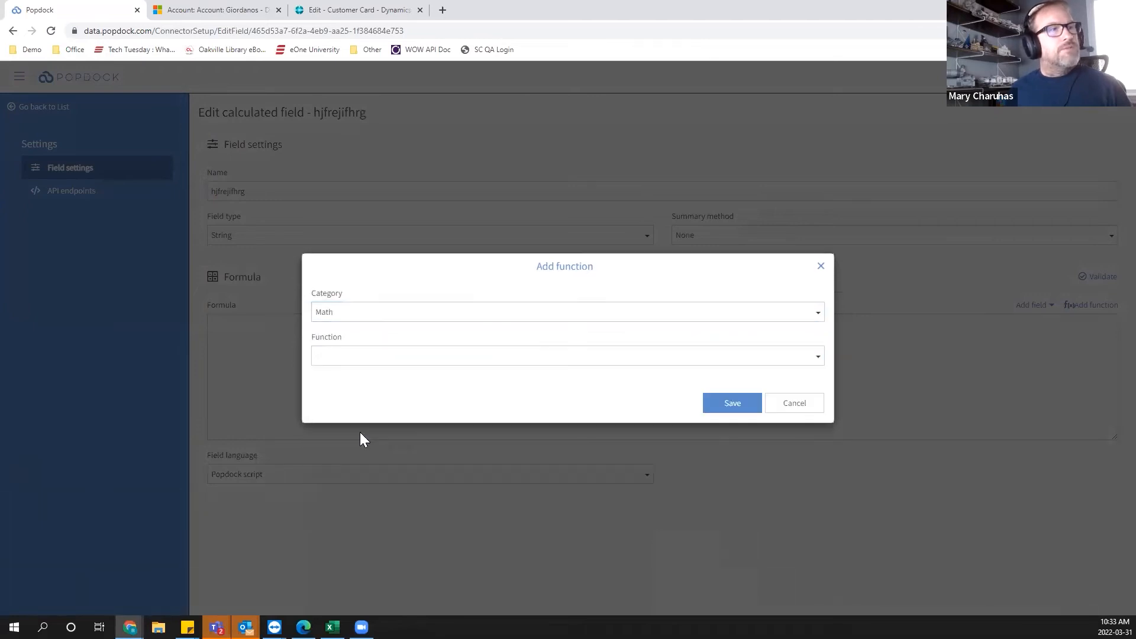
{"action": "left_click", "coordinate": [374, 361]}
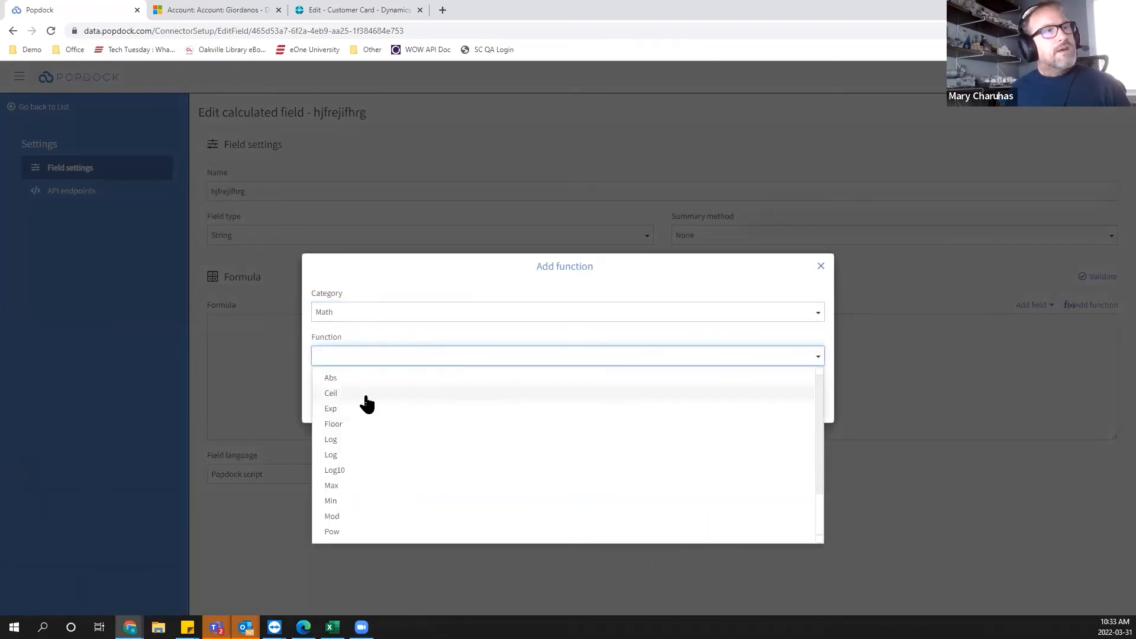
{"action": "left_click", "coordinate": [341, 378]}
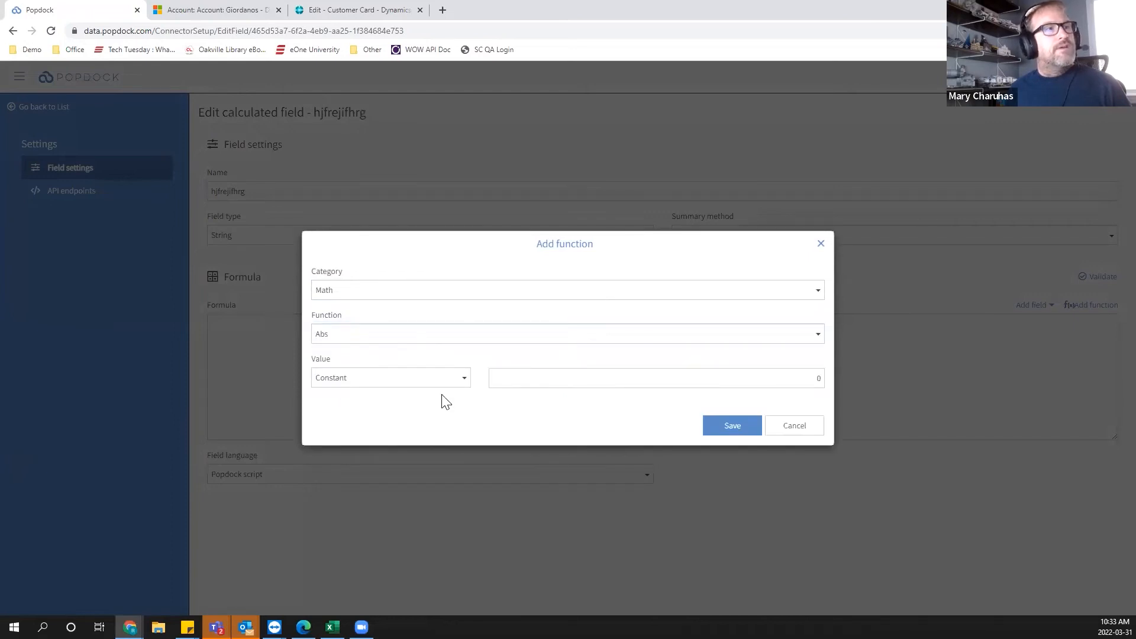
{"action": "left_click", "coordinate": [815, 381]}
{"action": "left_click", "coordinate": [355, 380]}
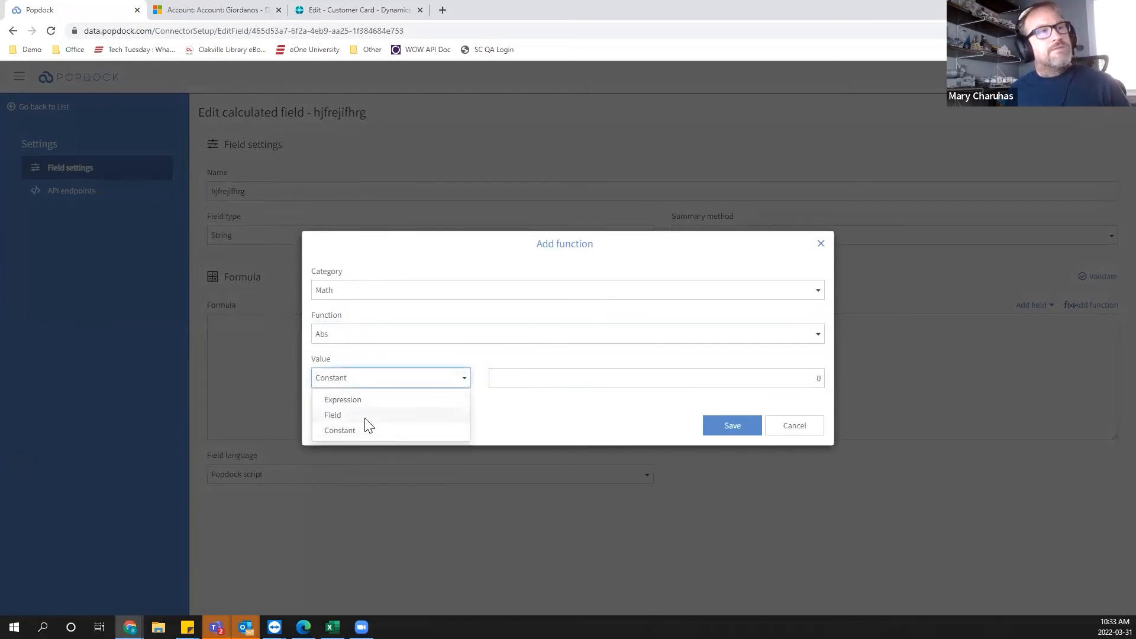
{"action": "left_click", "coordinate": [367, 417]}
{"action": "left_click", "coordinate": [577, 381]}
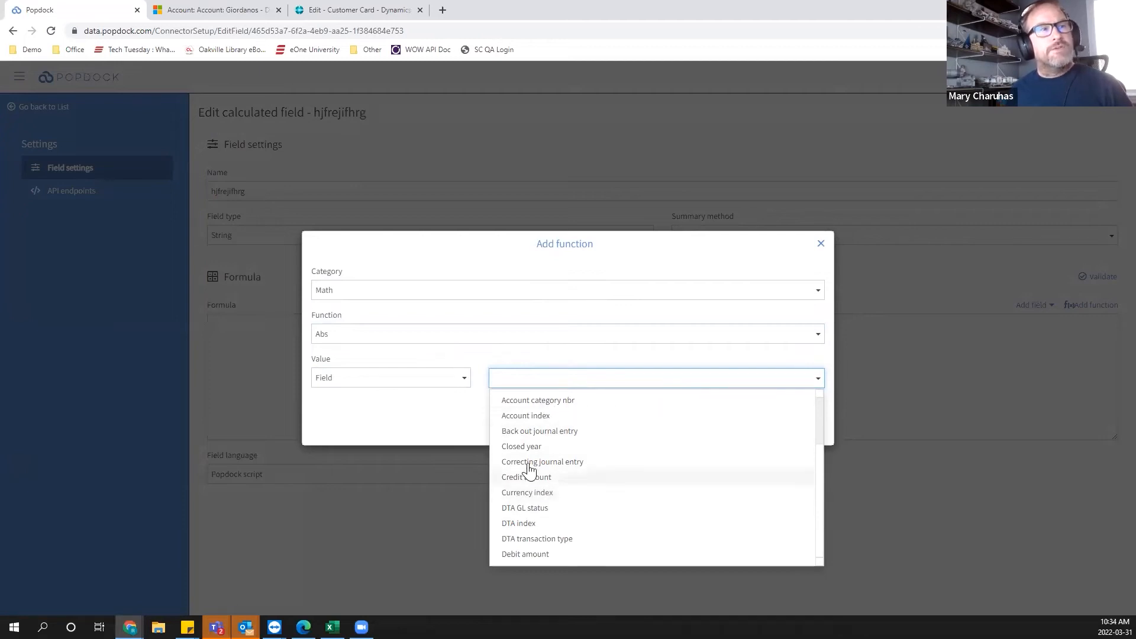
{"action": "left_click", "coordinate": [520, 446]}
{"action": "left_click", "coordinate": [732, 430]}
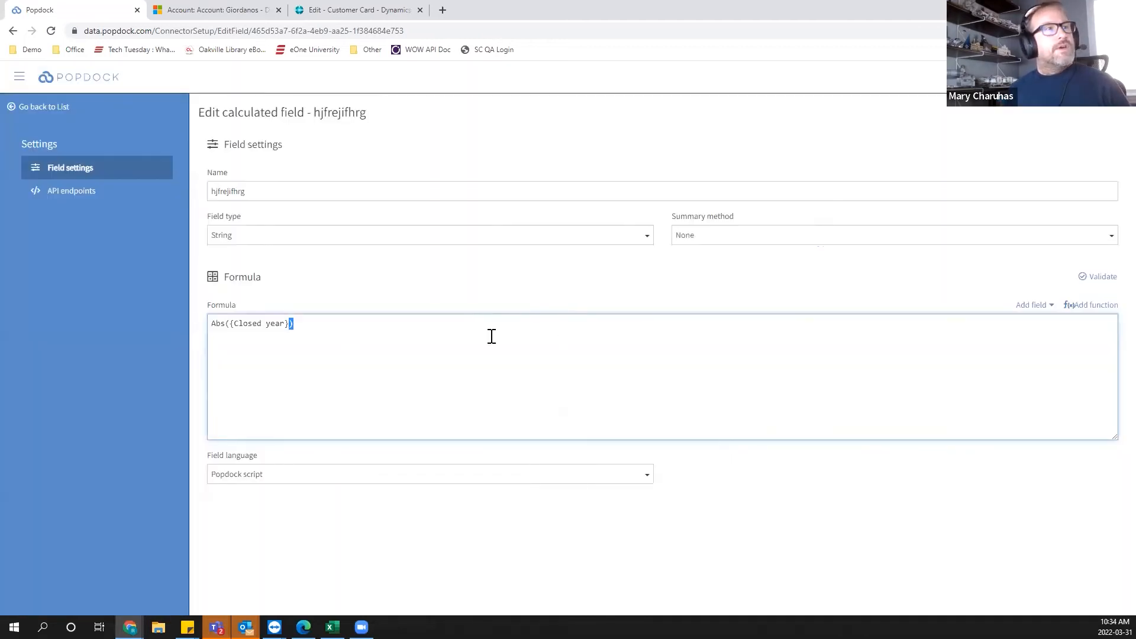
Return from the calculated field to the GL Account transactions list.
{"action": "left_click_drag", "start_coordinate": [208, 323], "coordinate": [489, 353]}
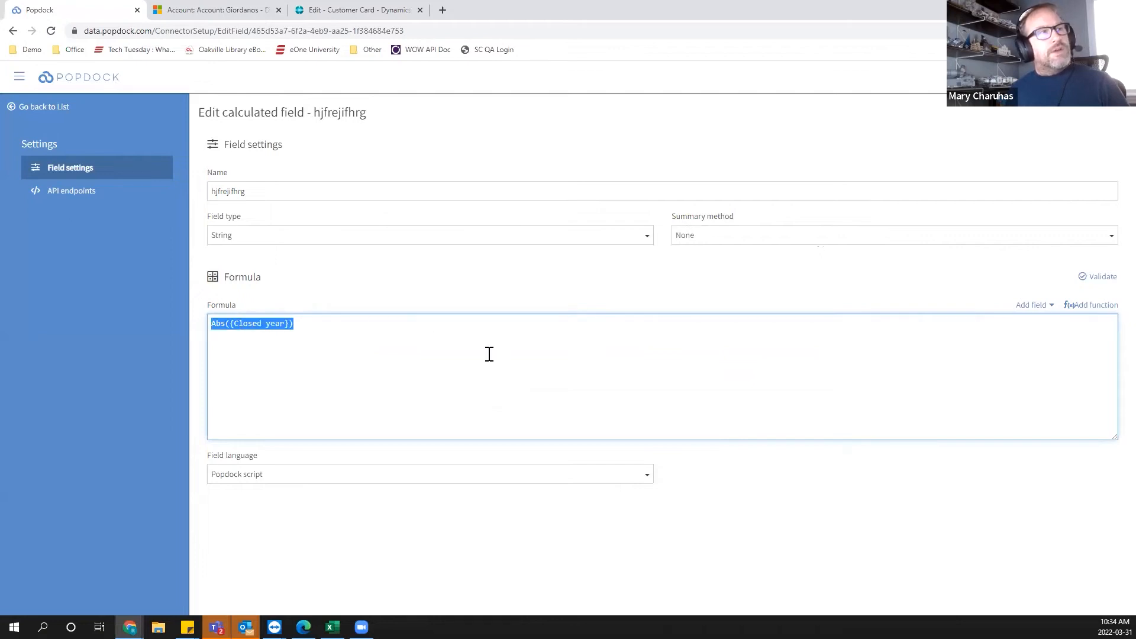
{"action": "left_click", "coordinate": [321, 332]}
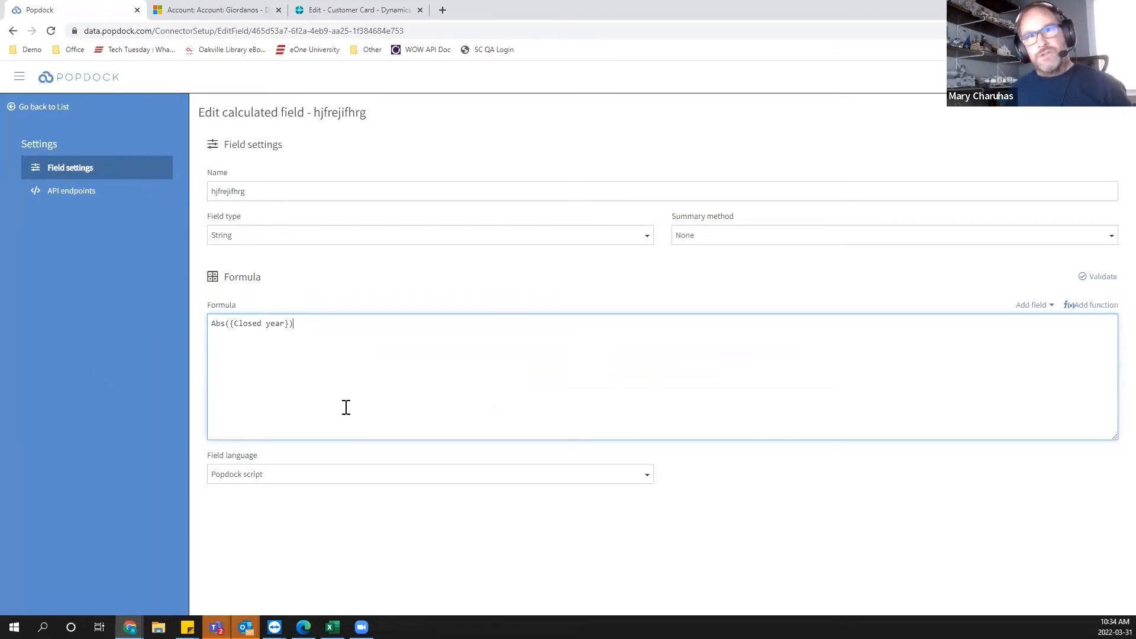
{"action": "left_click", "coordinate": [45, 108]}
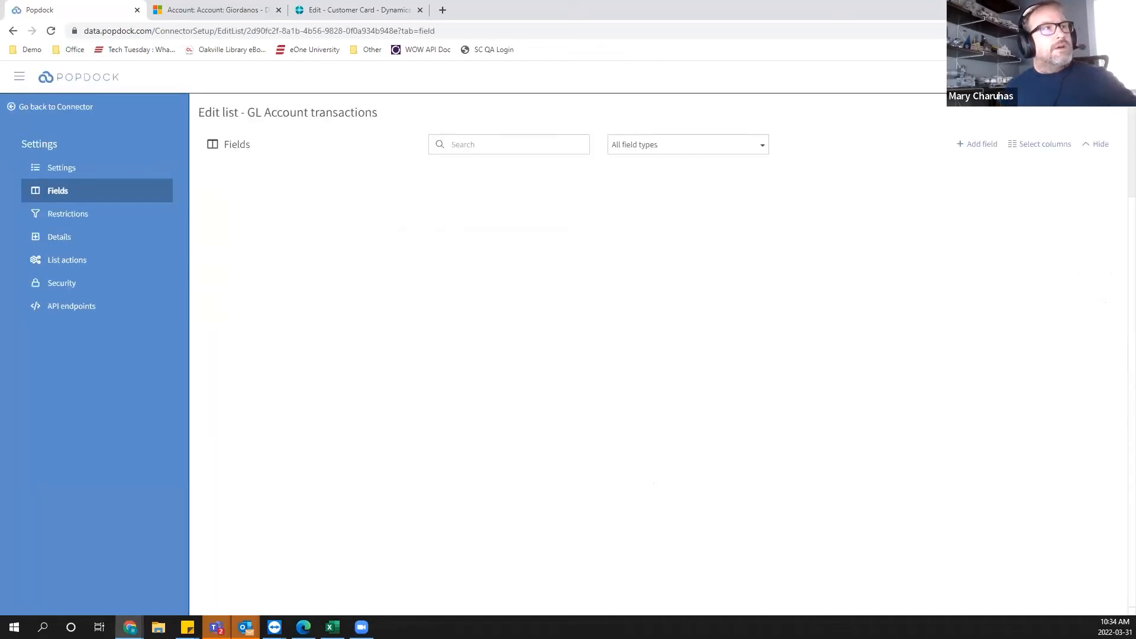
Examine the list's Restrictions and the type, view type and display options of its existing detail.
{"action": "left_click", "coordinate": [65, 214]}
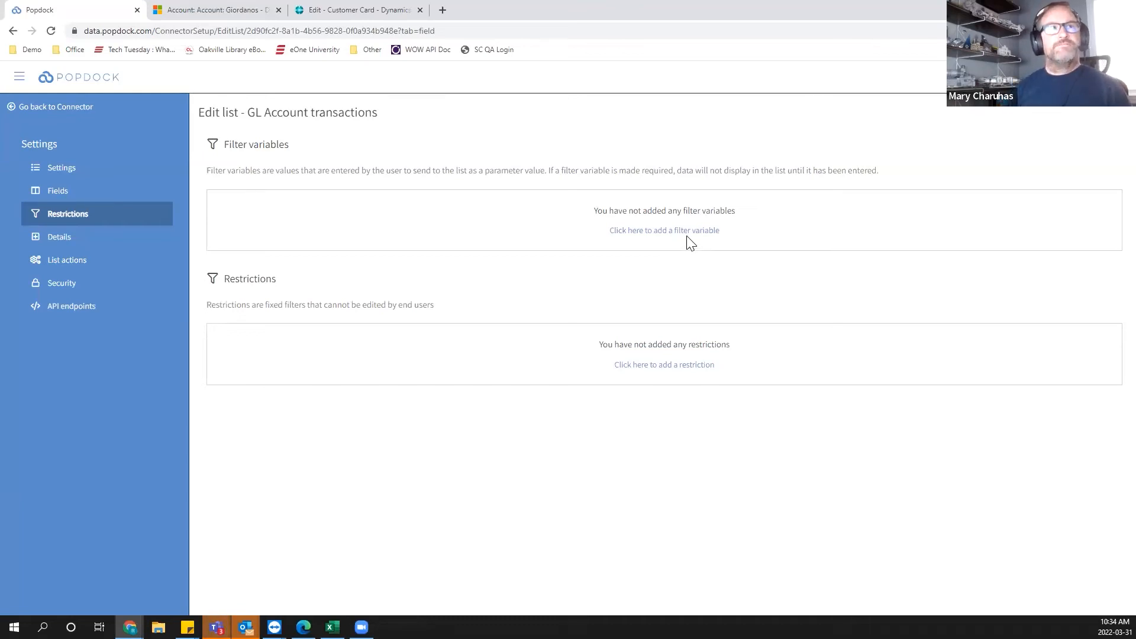
{"action": "left_click", "coordinate": [56, 244]}
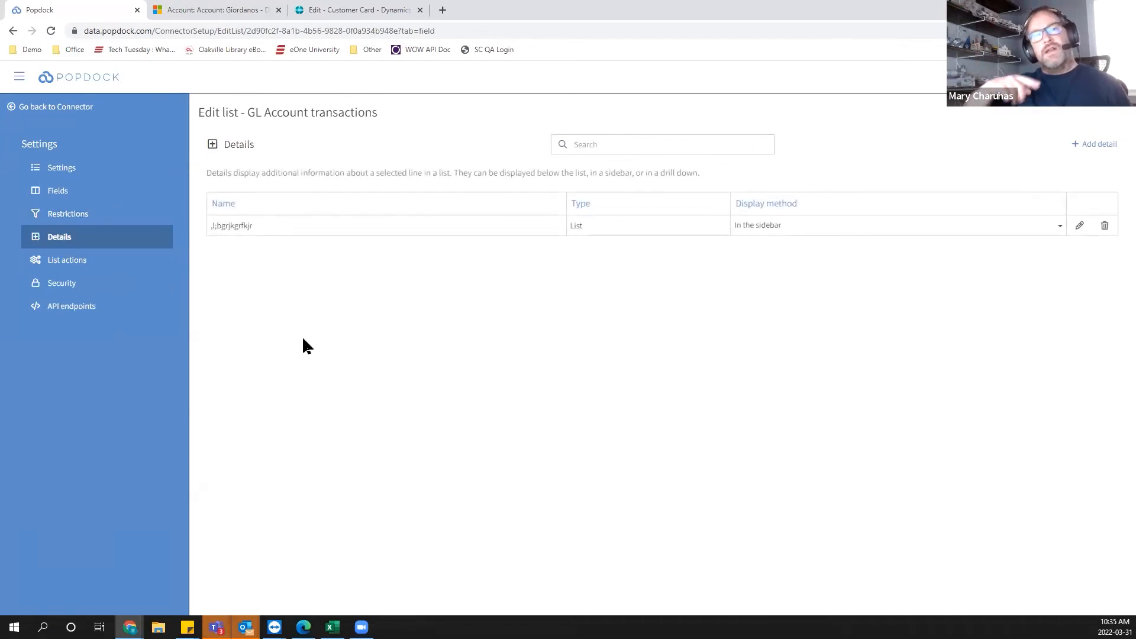
{"action": "left_click", "coordinate": [1079, 226]}
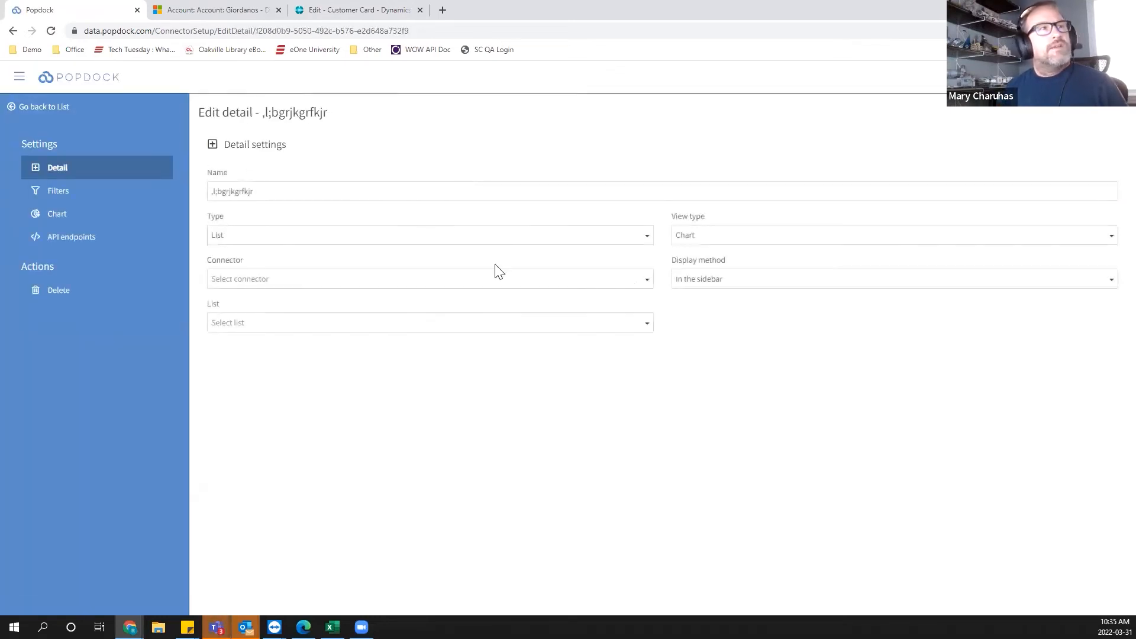
{"action": "left_click", "coordinate": [437, 239]}
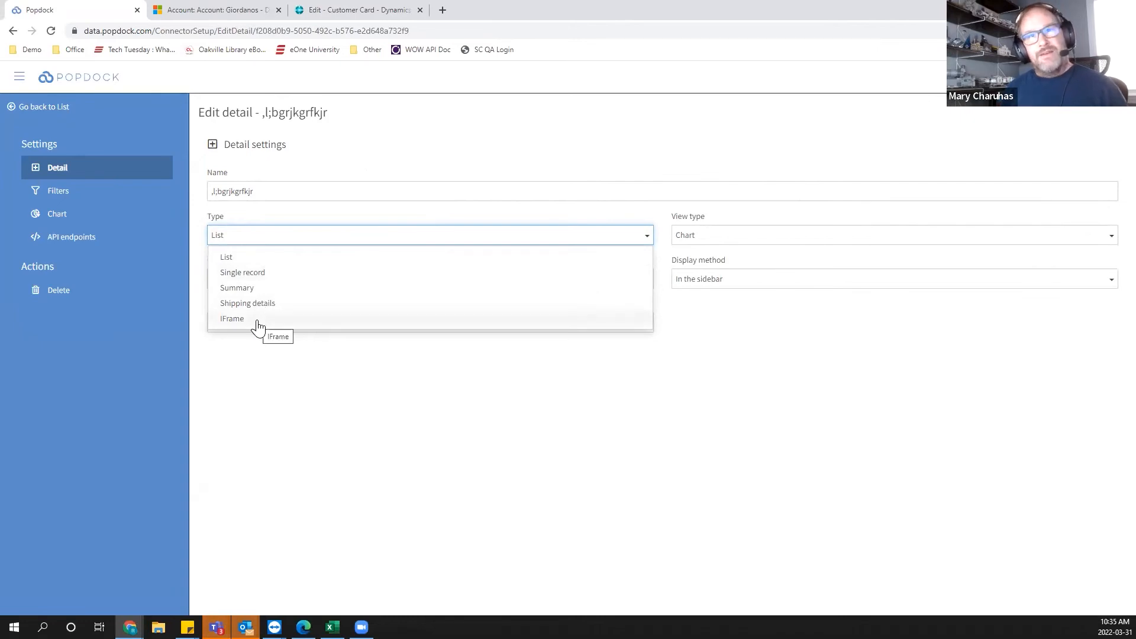
{"action": "left_click", "coordinate": [612, 499]}
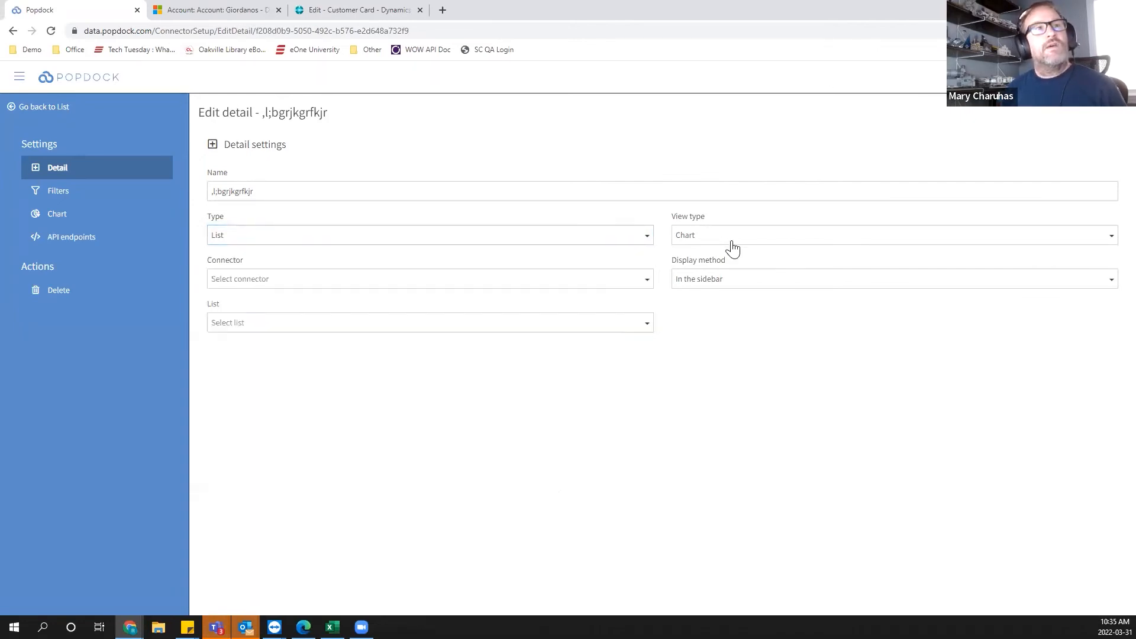
{"action": "left_click", "coordinate": [688, 236]}
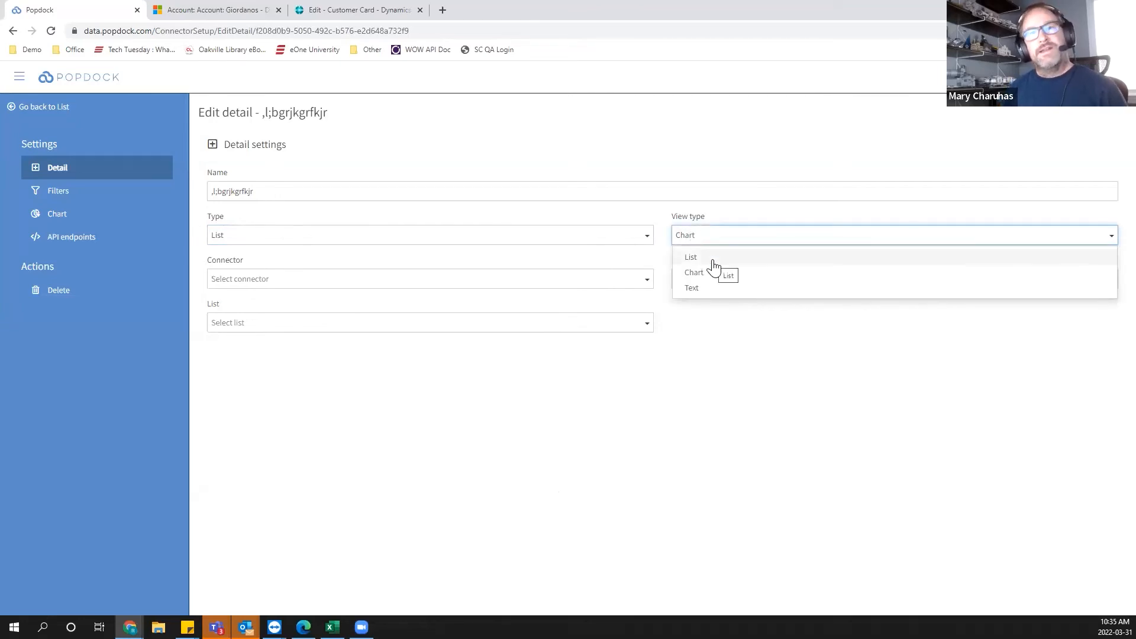
{"action": "left_click", "coordinate": [686, 402]}
{"action": "left_click", "coordinate": [724, 284]}
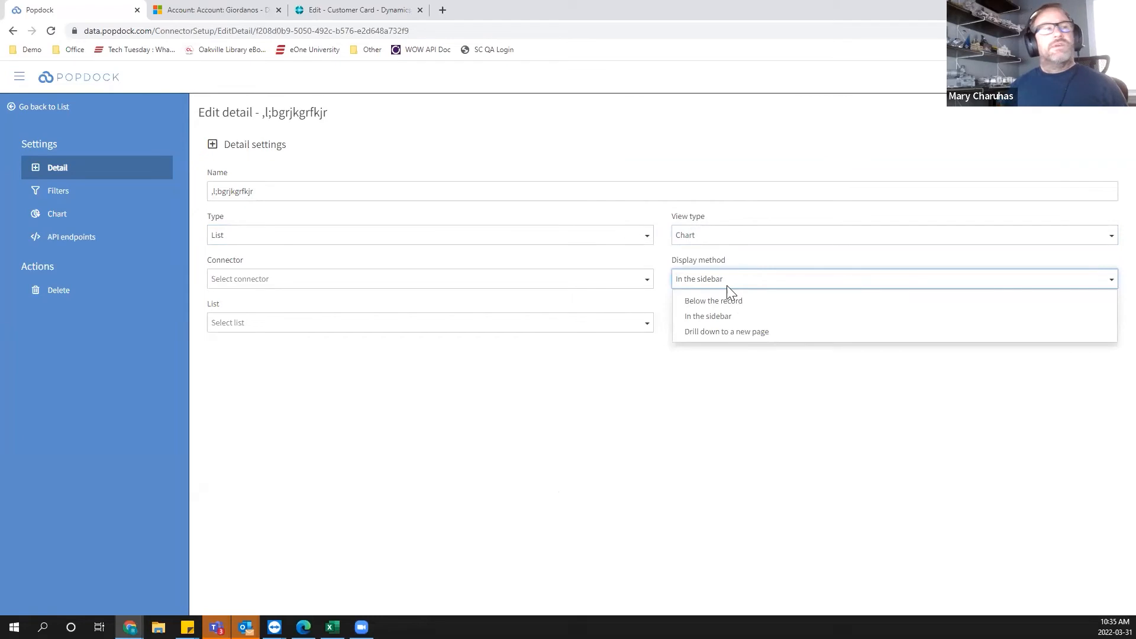
{"action": "left_click", "coordinate": [459, 413]}
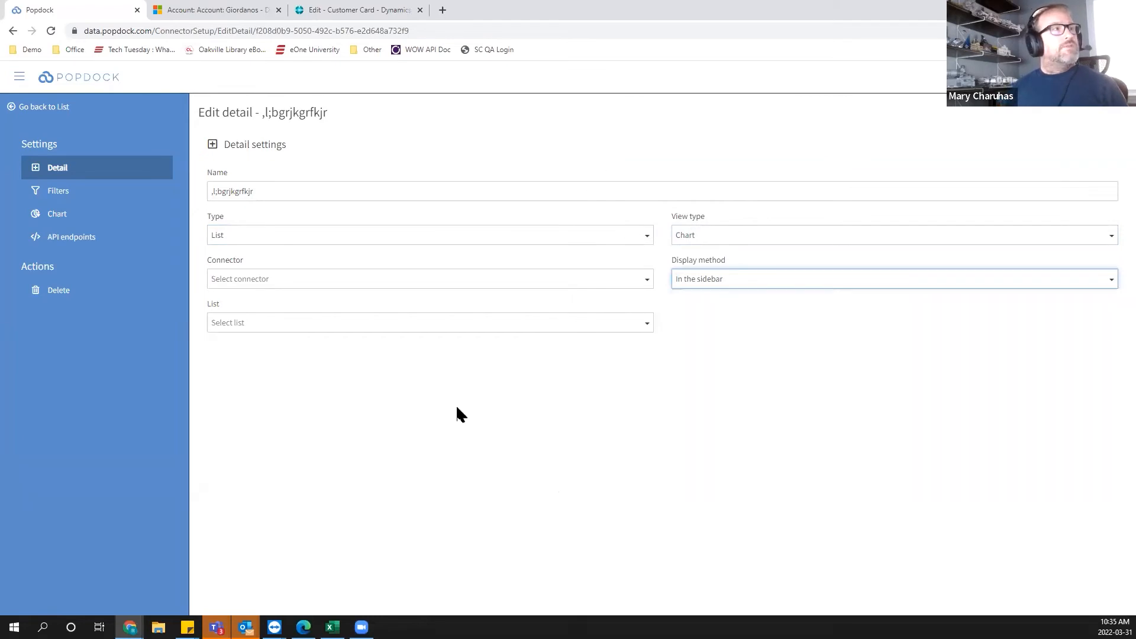
{"action": "left_click", "coordinate": [50, 115]}
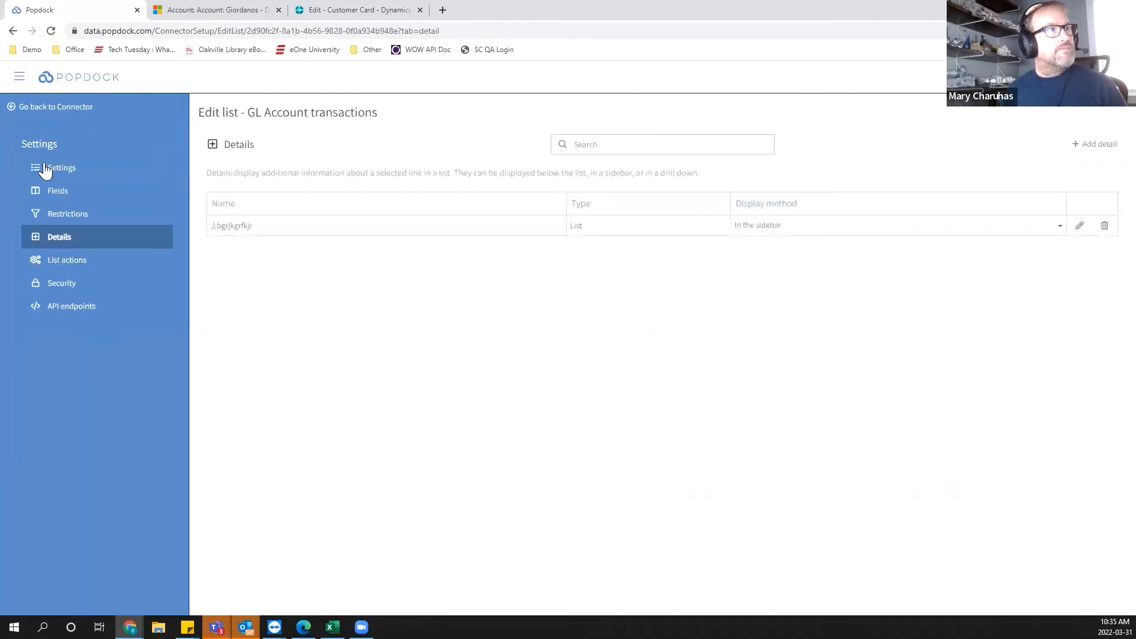
Return to the connector, collapse its Lists section and open the Add custom list options.
{"action": "left_click", "coordinate": [57, 114]}
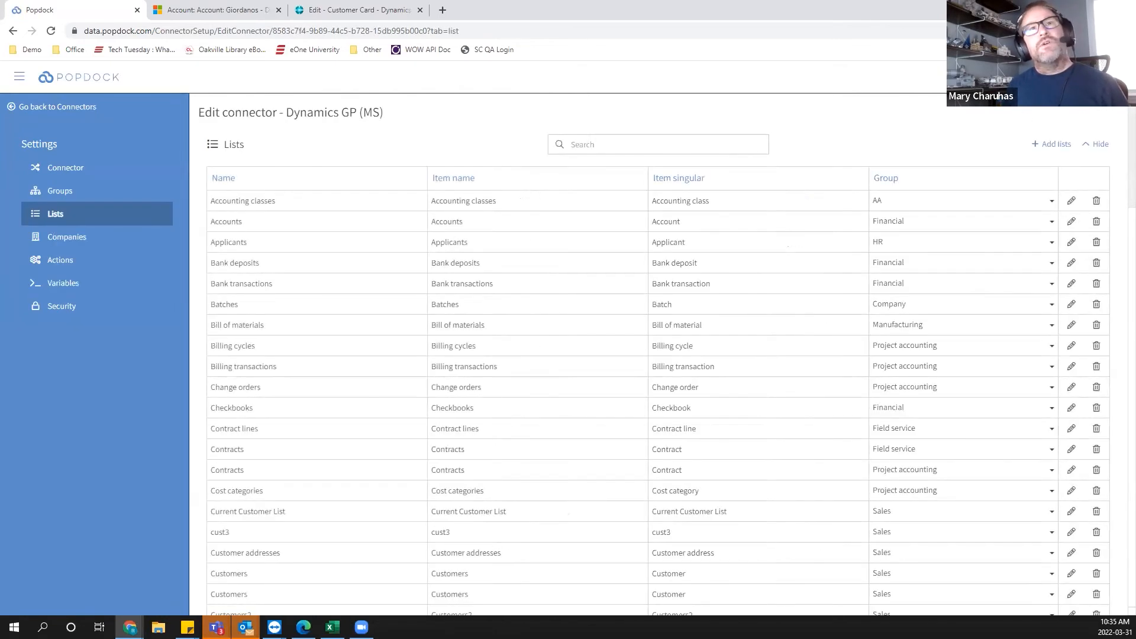
{"action": "left_click", "coordinate": [1094, 146]}
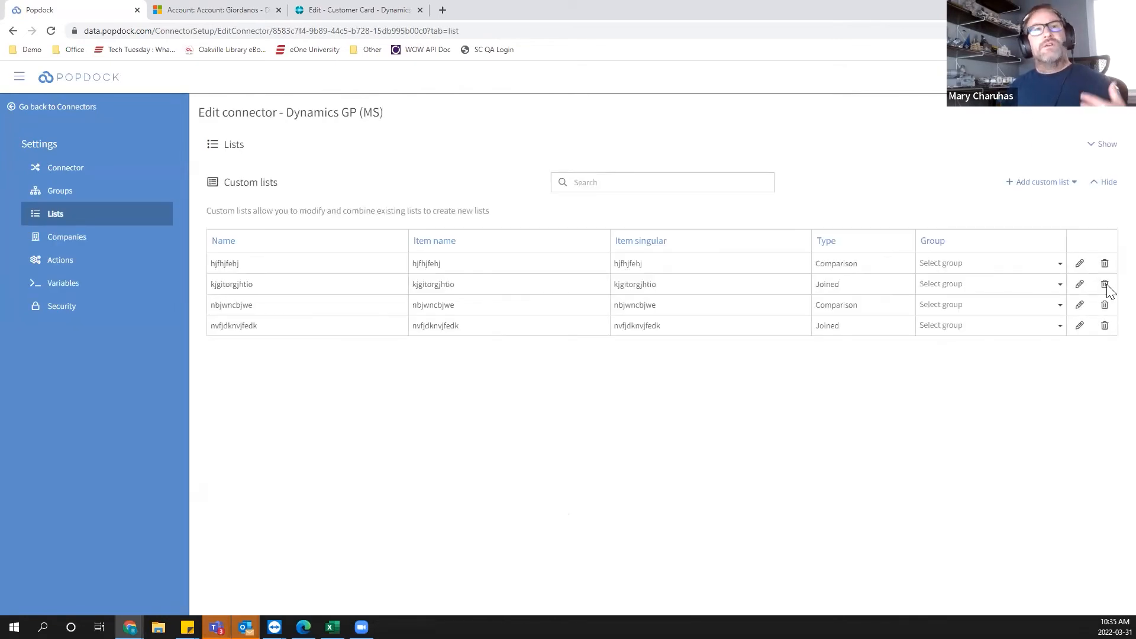
{"action": "left_click", "coordinate": [1028, 182]}
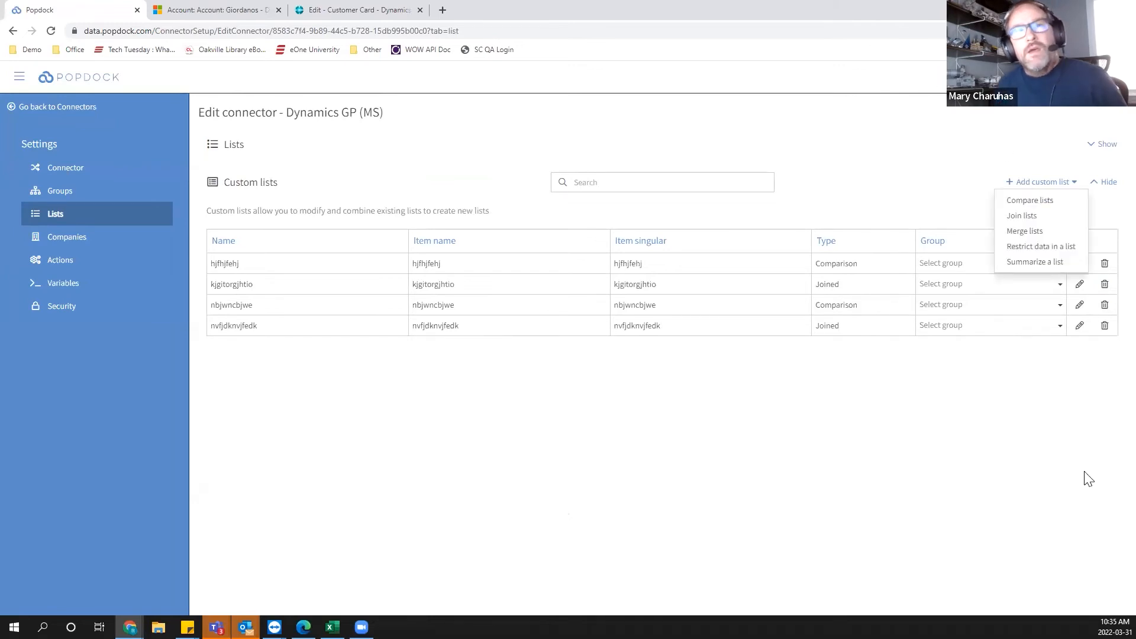
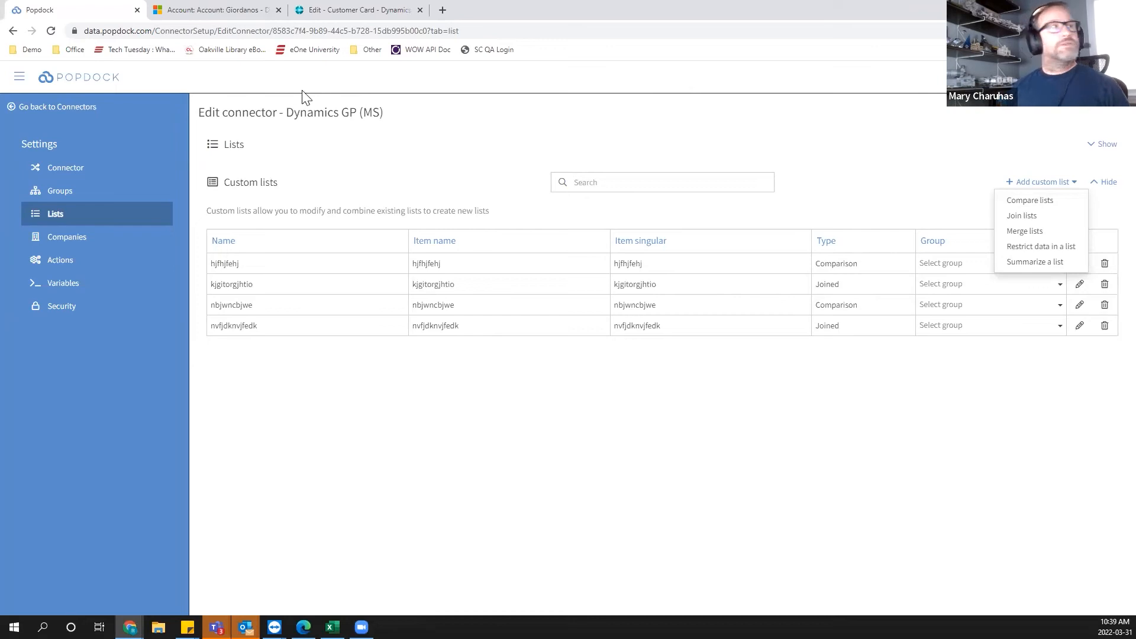
Leave the connector editor, go to the home dashboard and open the Developer area.
{"action": "left_click", "coordinate": [31, 115]}
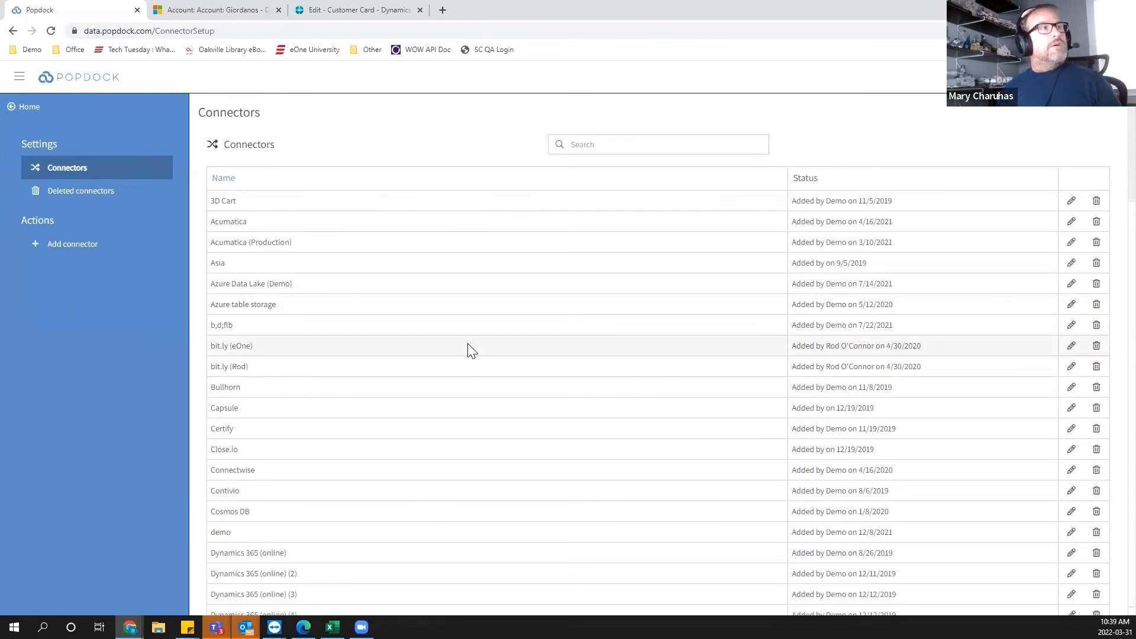
{"action": "left_click", "coordinate": [26, 109]}
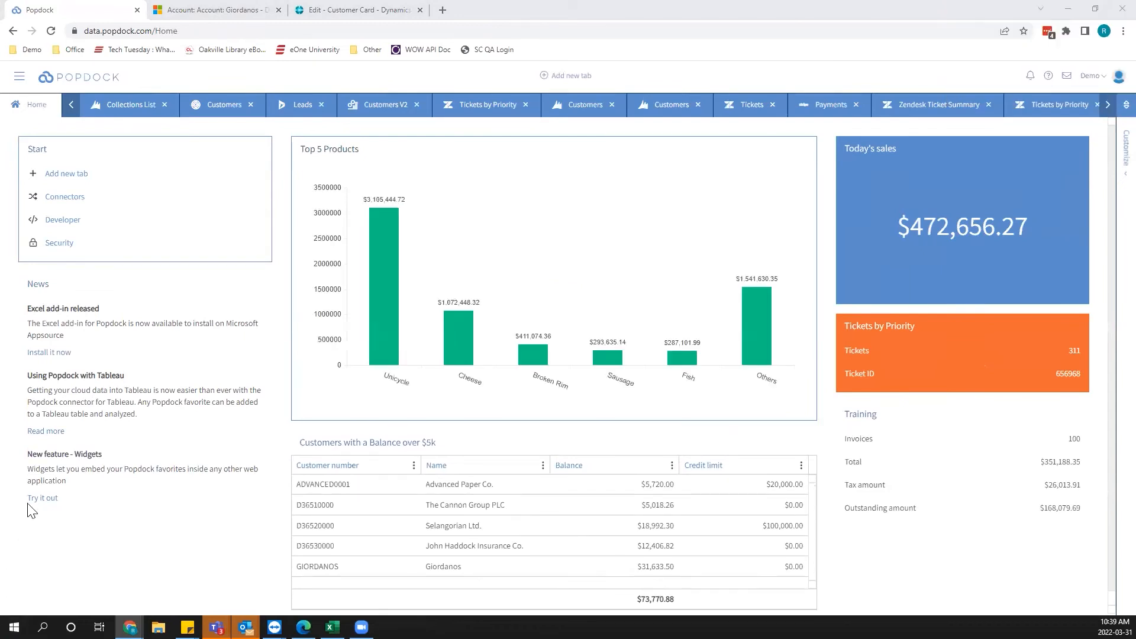
{"action": "left_click", "coordinate": [19, 81]}
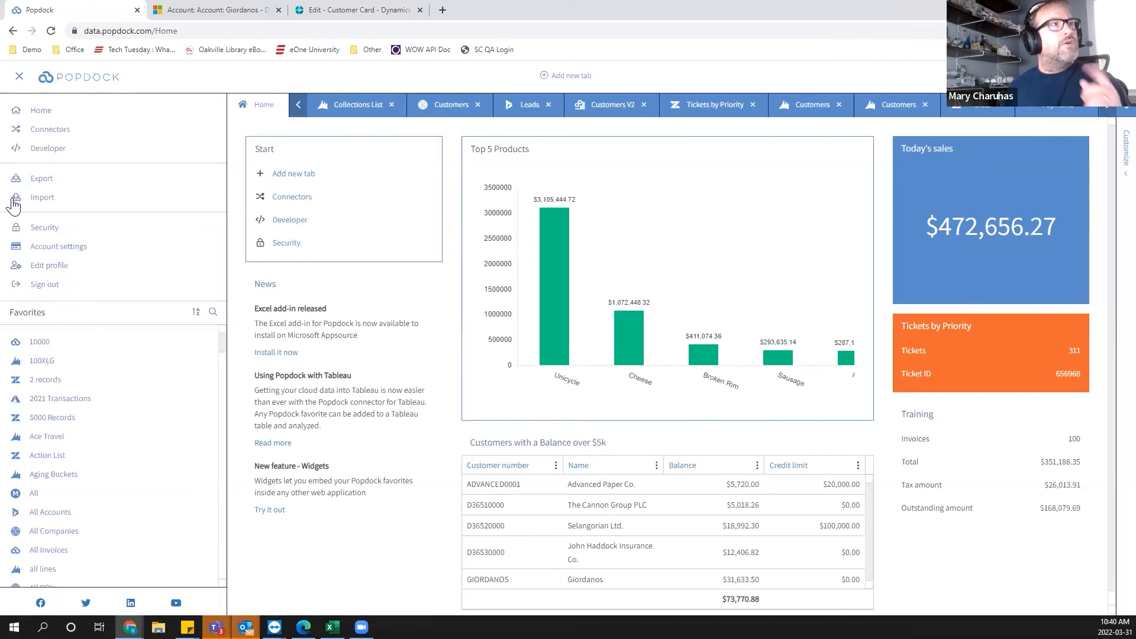
{"action": "left_click", "coordinate": [46, 149]}
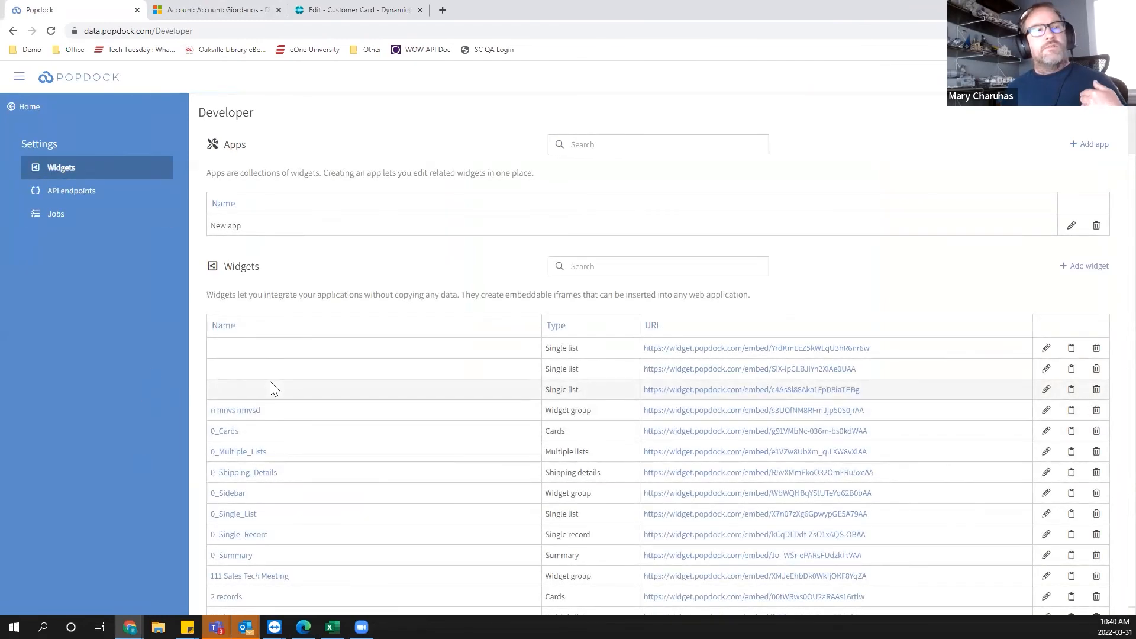
Open the Accounts widget and review its type choices, URL parameters, options and preview themes.
{"action": "scroll", "coordinate": [347, 380], "scroll_direction": "down", "scroll_amount": 4}
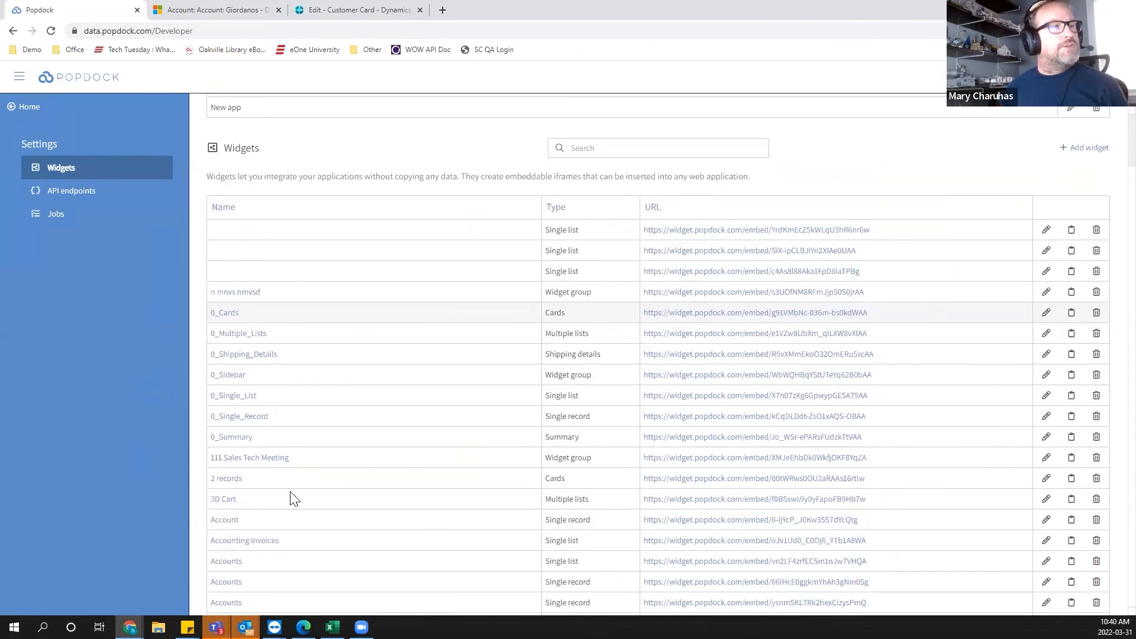
{"action": "left_click", "coordinate": [1046, 484]}
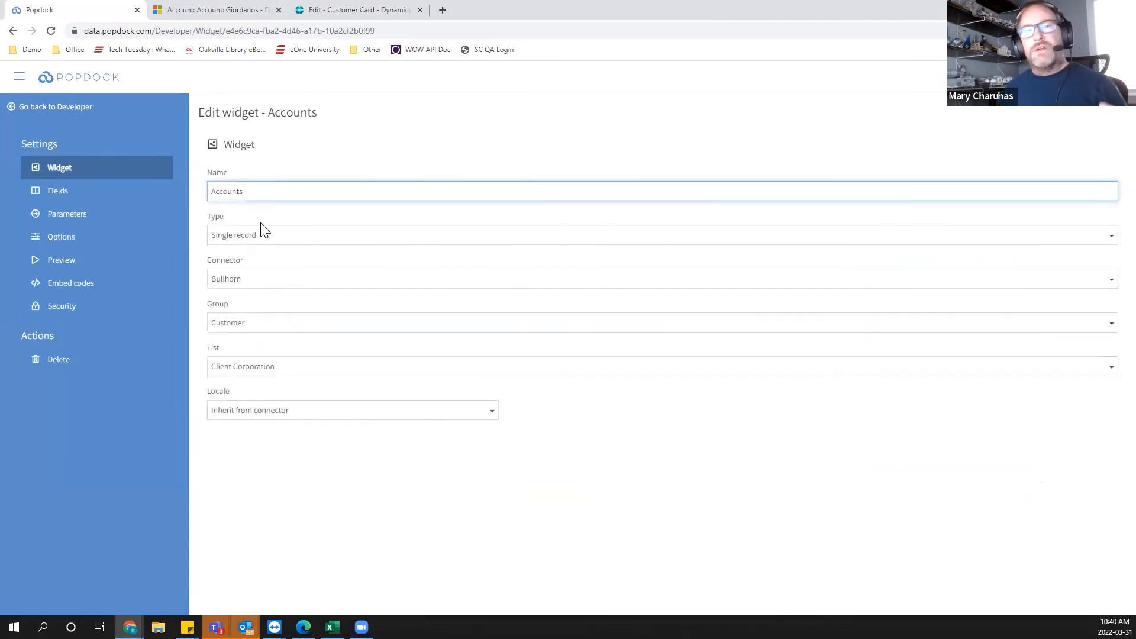
{"action": "left_click", "coordinate": [261, 238]}
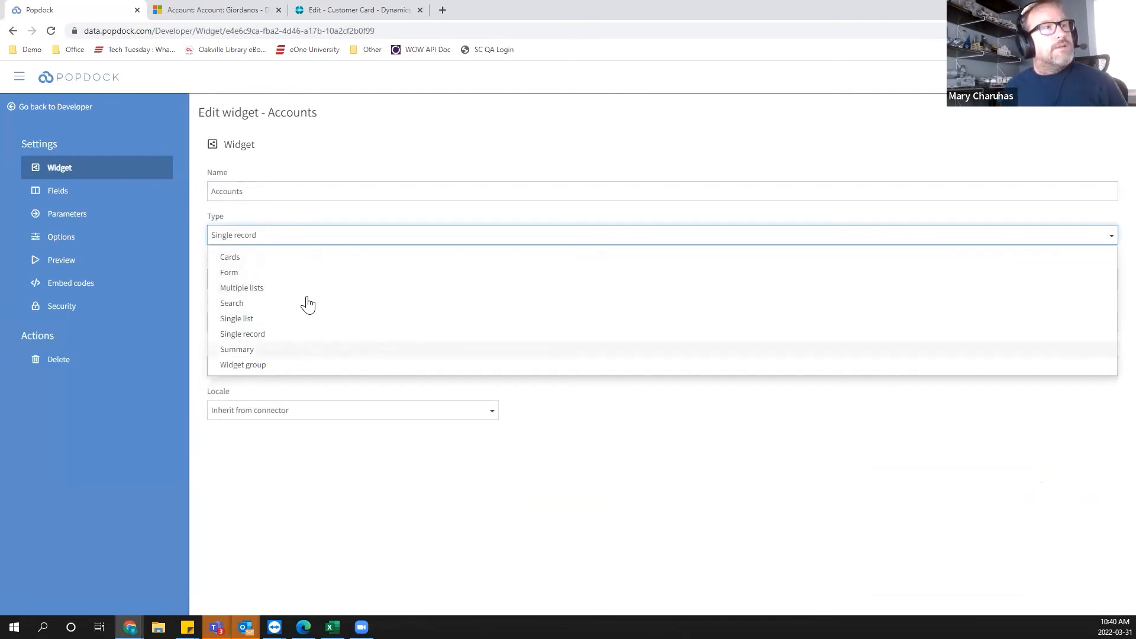
{"action": "left_click", "coordinate": [408, 532]}
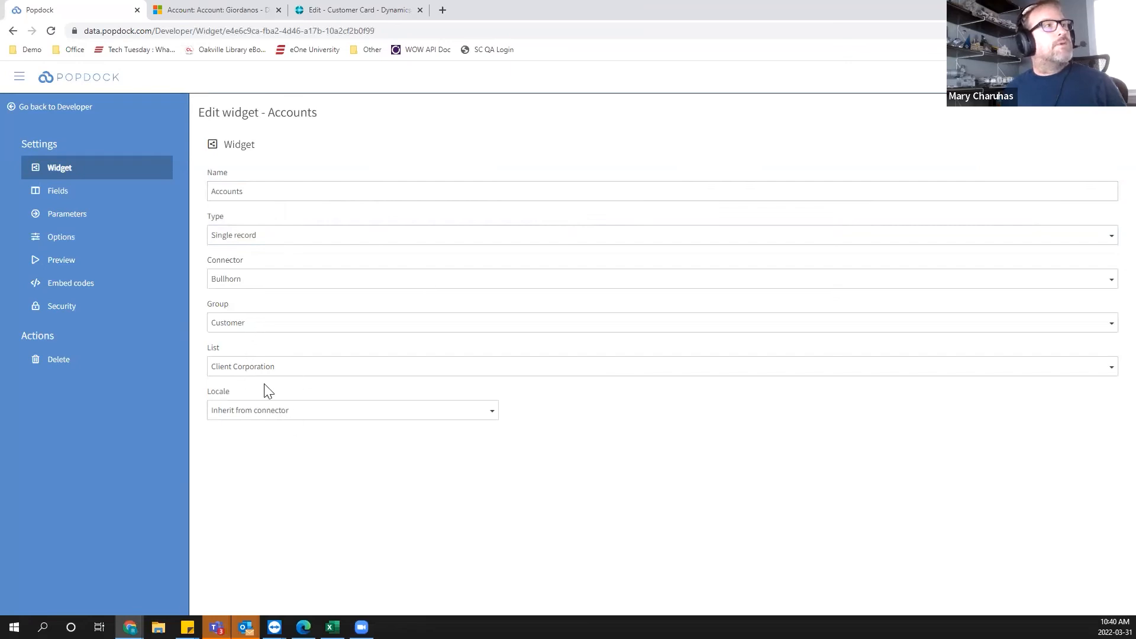
{"action": "left_click", "coordinate": [63, 215]}
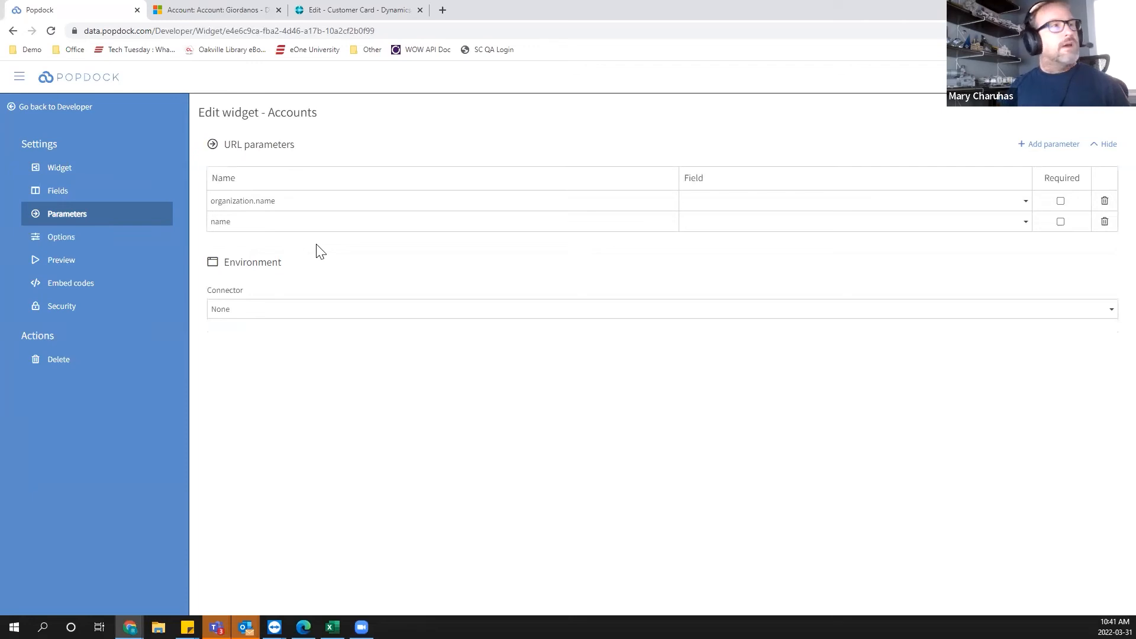
{"action": "left_click", "coordinate": [59, 236]}
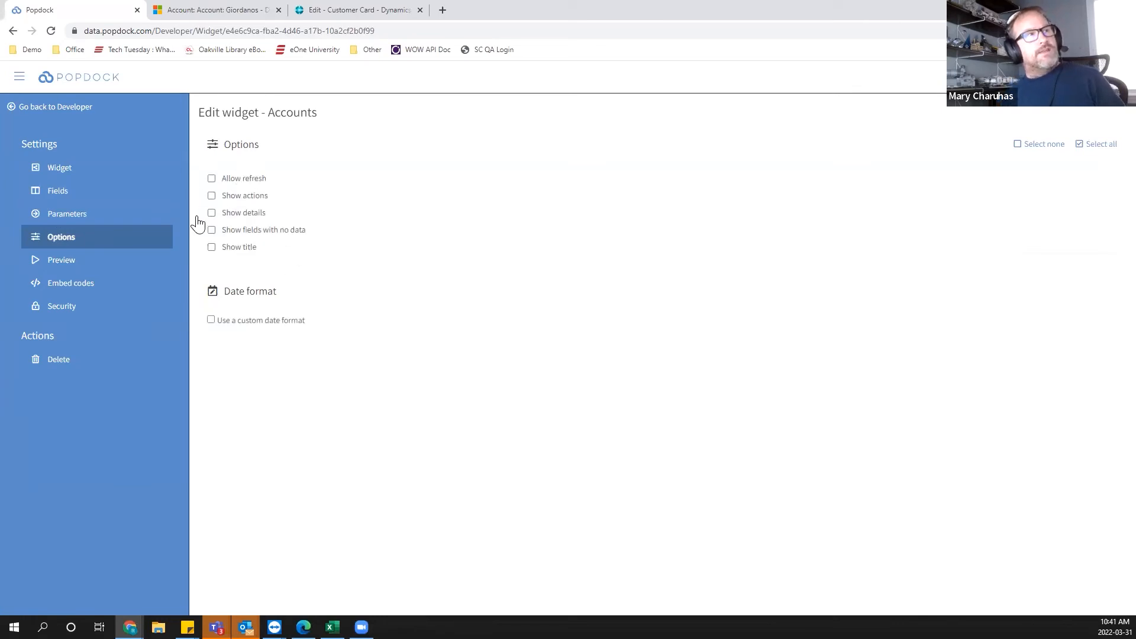
{"action": "left_click", "coordinate": [81, 271]}
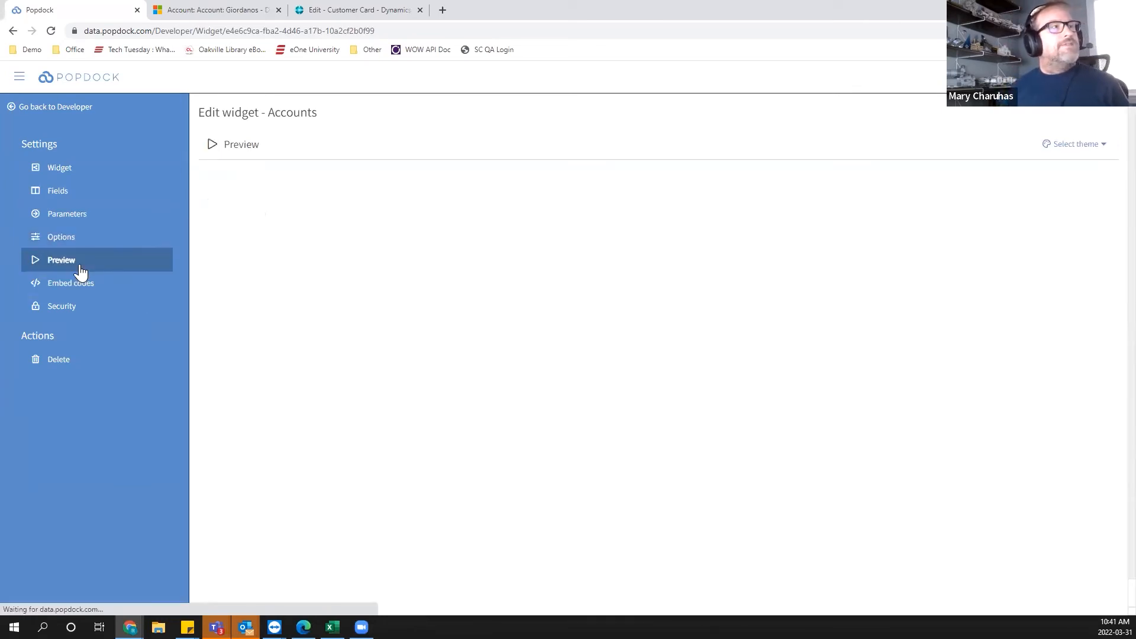
{"action": "left_click", "coordinate": [1074, 150]}
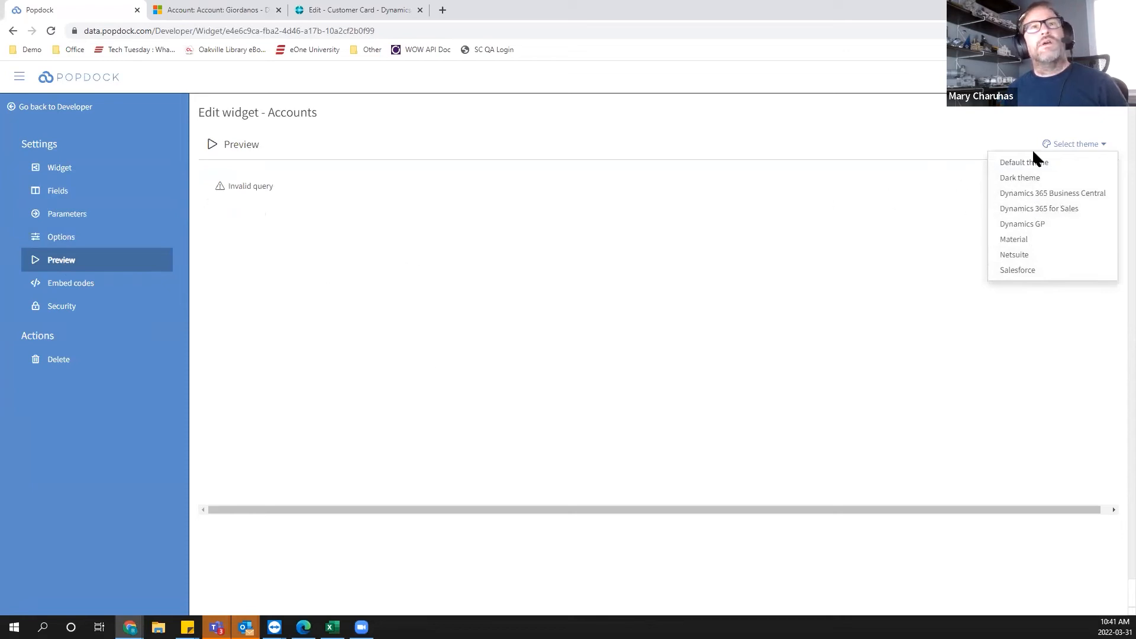
{"action": "left_click", "coordinate": [909, 176]}
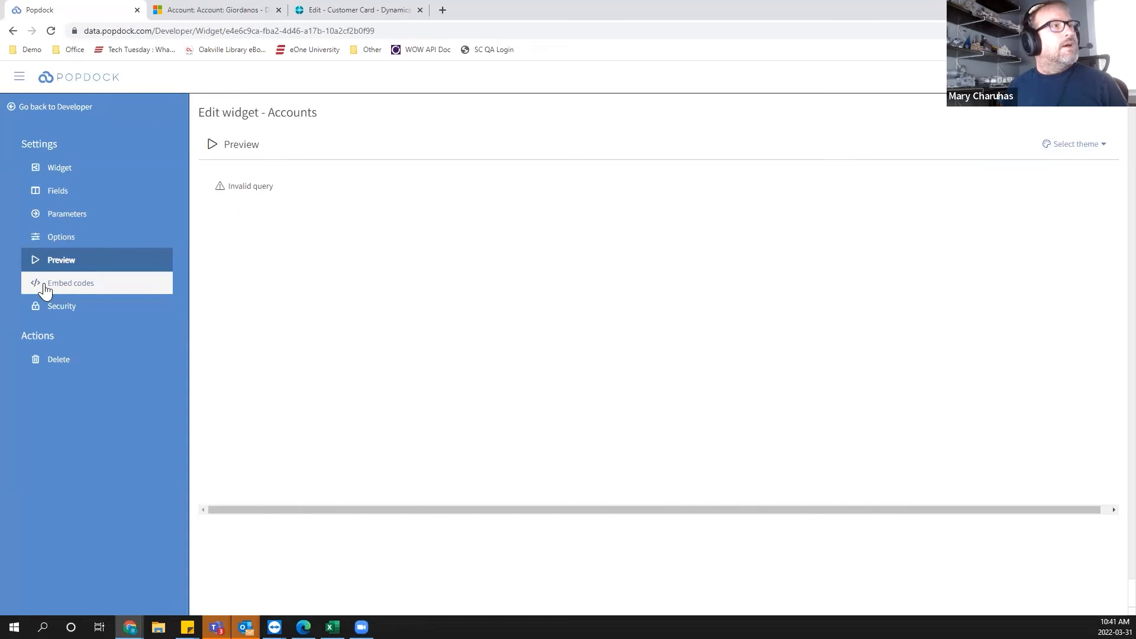
Open the widget's embed codes and expand the code generator to inspect the link and widget ID.
{"action": "left_click", "coordinate": [77, 288]}
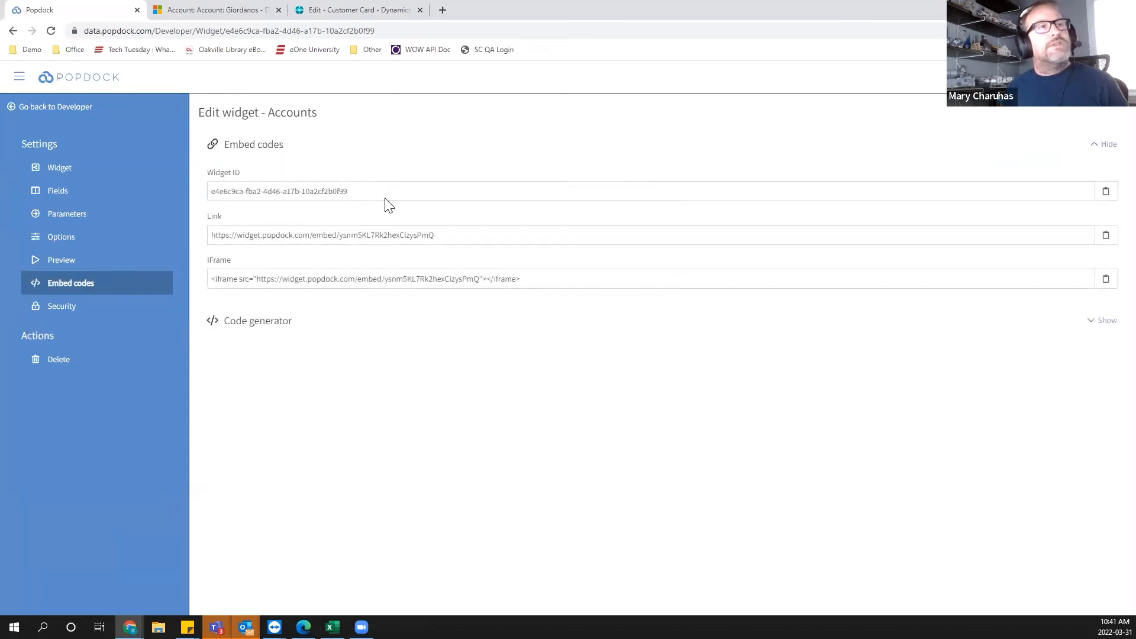
{"action": "left_click", "coordinate": [1103, 328]}
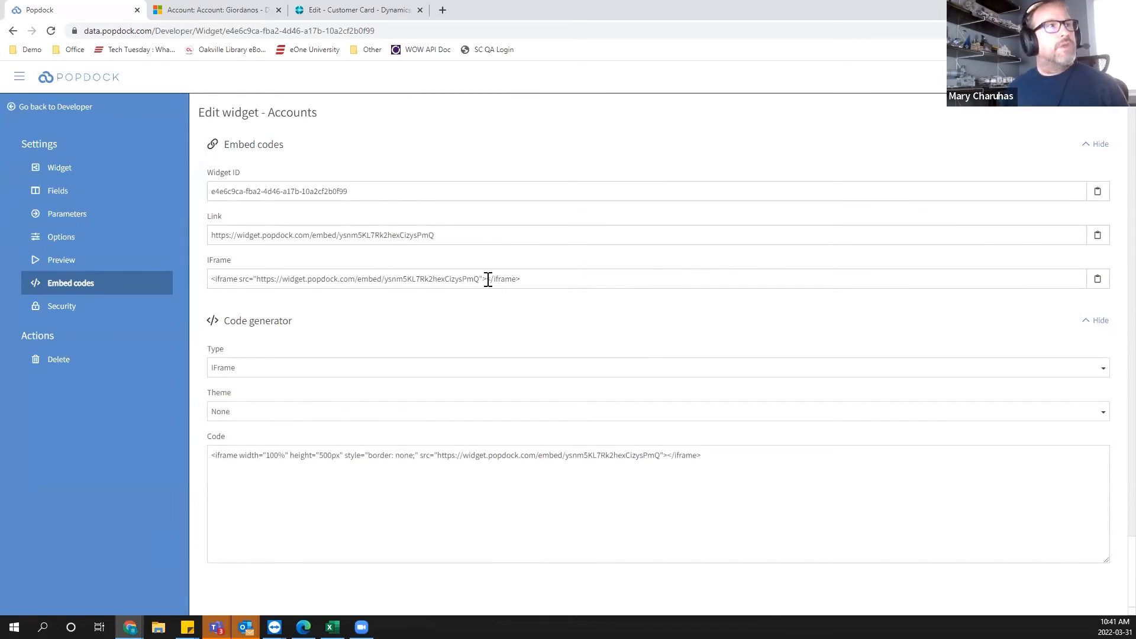
{"action": "left_click_drag", "start_coordinate": [443, 235], "coordinate": [157, 233]}
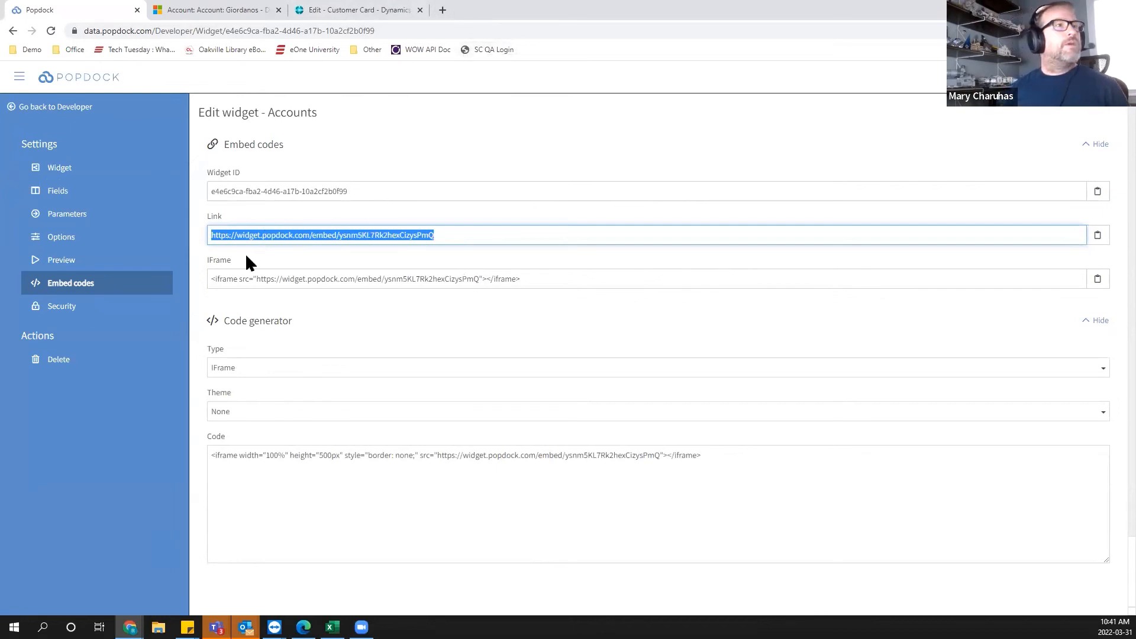
{"action": "left_click", "coordinate": [623, 468]}
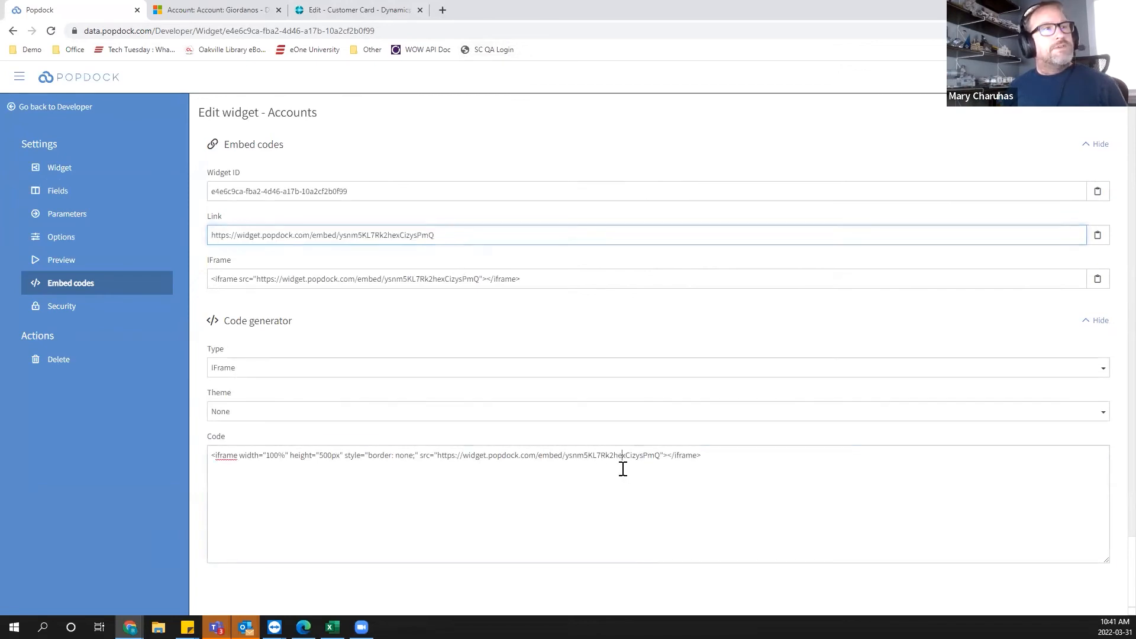
{"action": "left_click", "coordinate": [244, 184]}
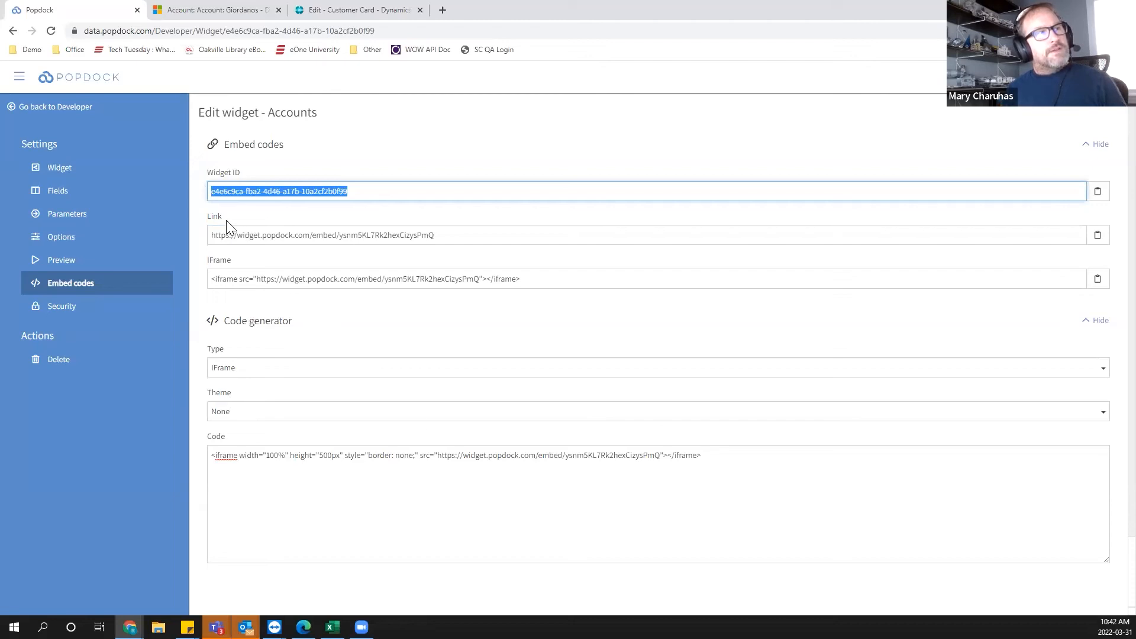
Generate the embed code as a Netsuite portlet, then as a Visualforce page.
{"action": "left_click", "coordinate": [242, 368]}
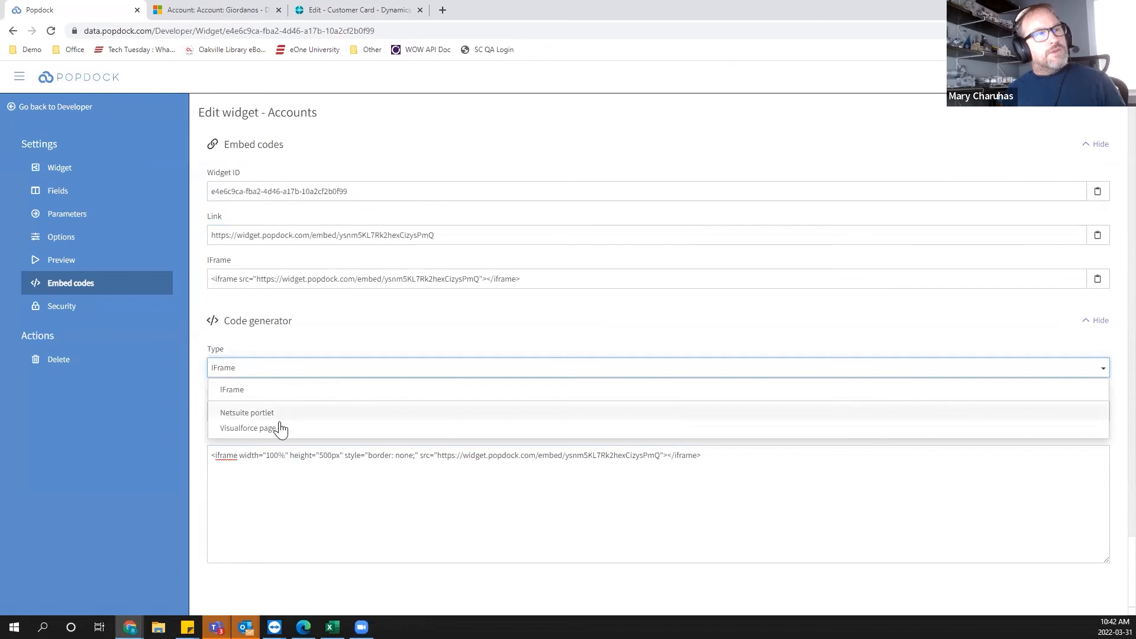
{"action": "left_click", "coordinate": [232, 413]}
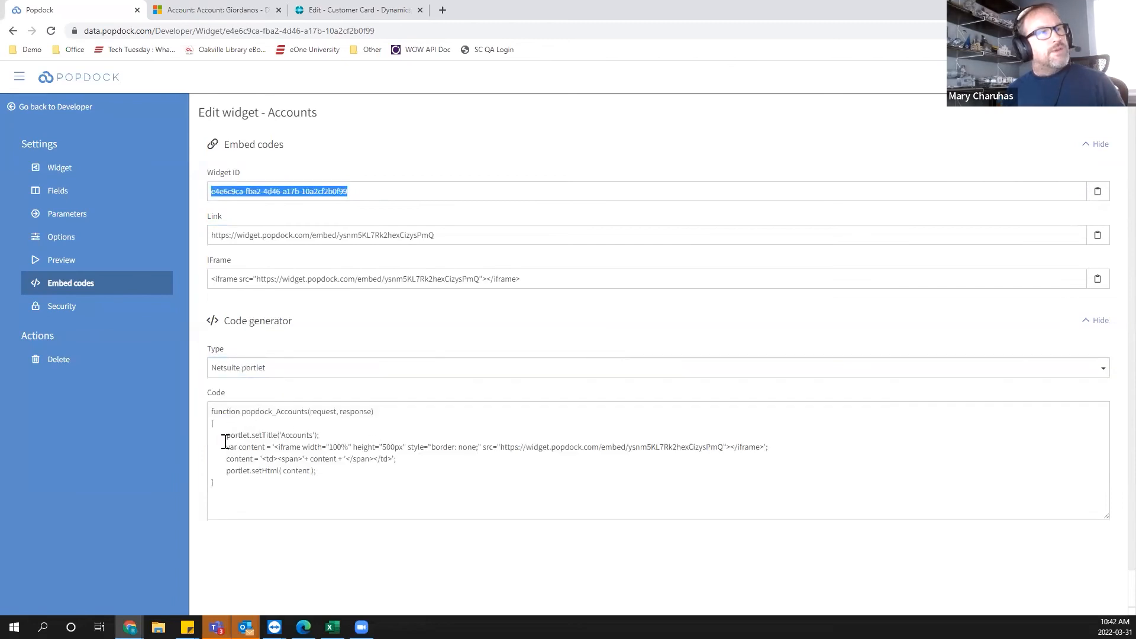
{"action": "left_click", "coordinate": [211, 411]}
{"action": "left_click_drag", "start_coordinate": [266, 447], "coordinate": [413, 507]}
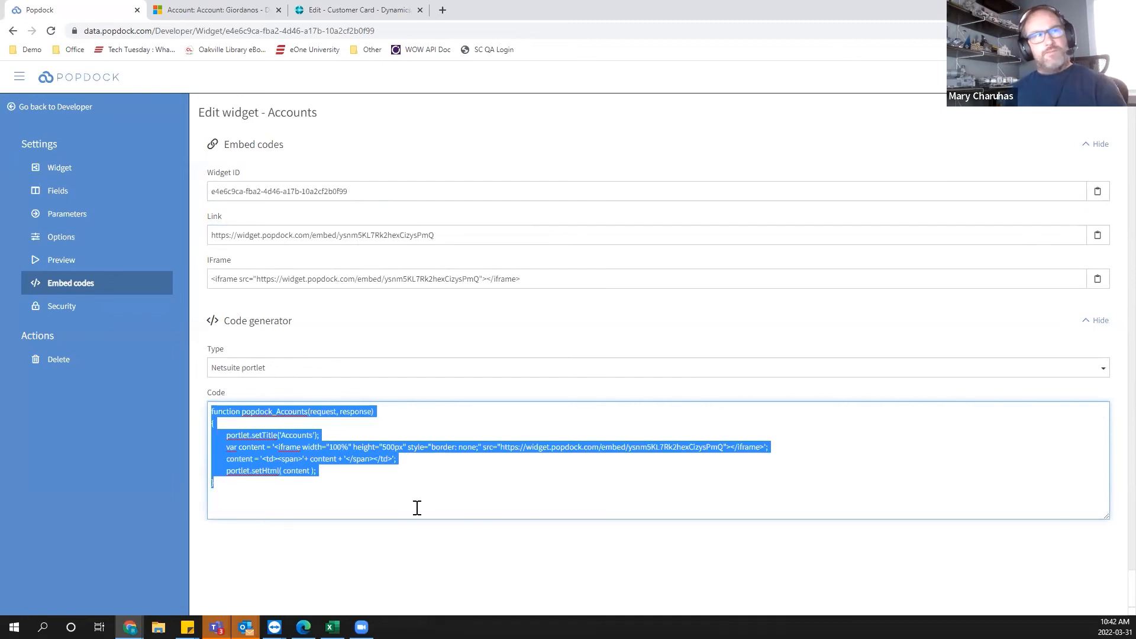
{"action": "left_click", "coordinate": [238, 372]}
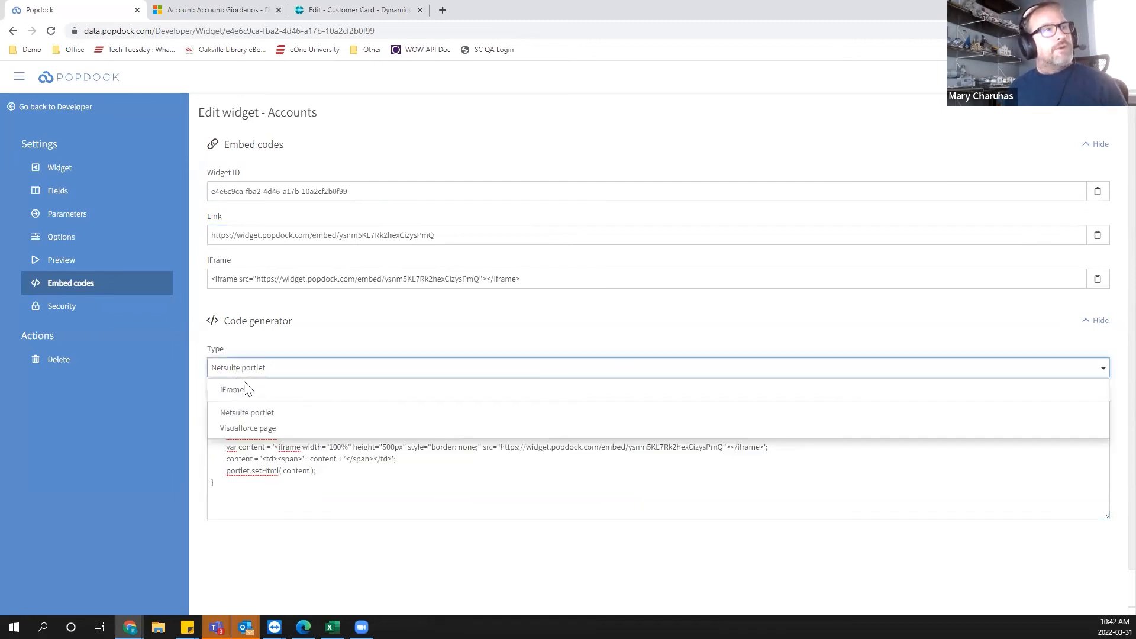
{"action": "left_click", "coordinate": [242, 428]}
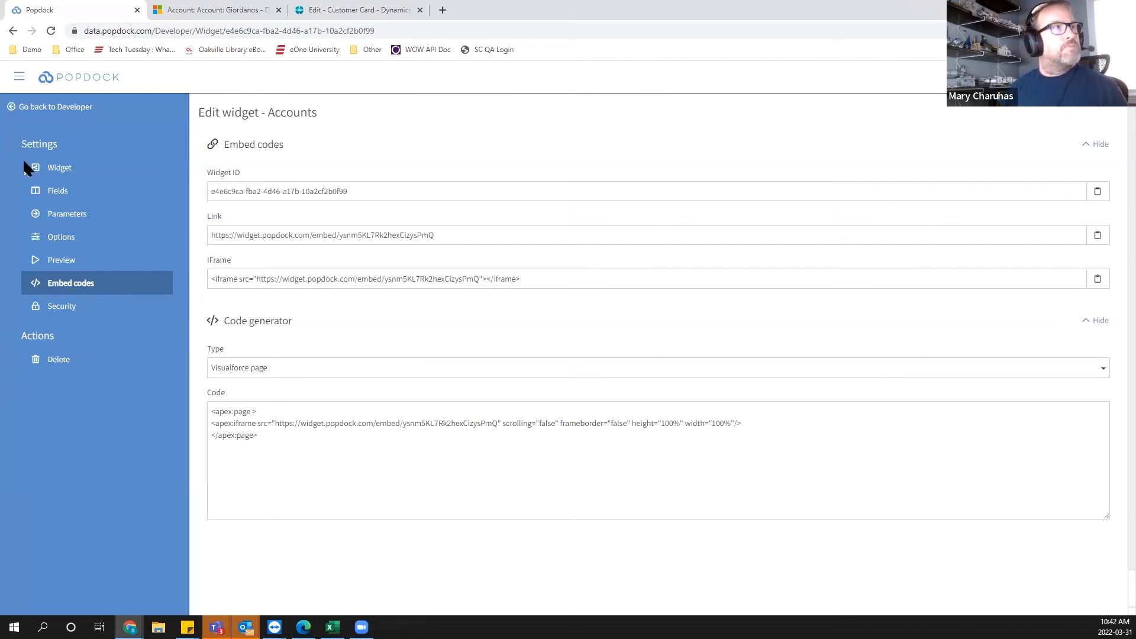
Return to the Developer page and add an API endpoint named kjorfekpoerf.
{"action": "left_click", "coordinate": [44, 109]}
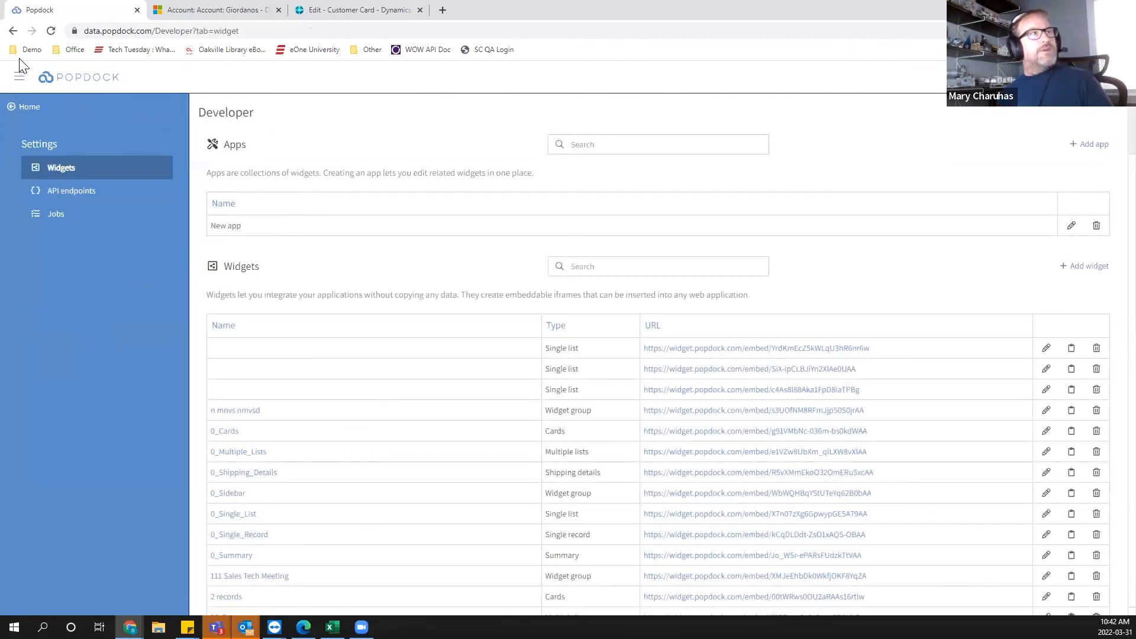
{"action": "left_click", "coordinate": [15, 87]}
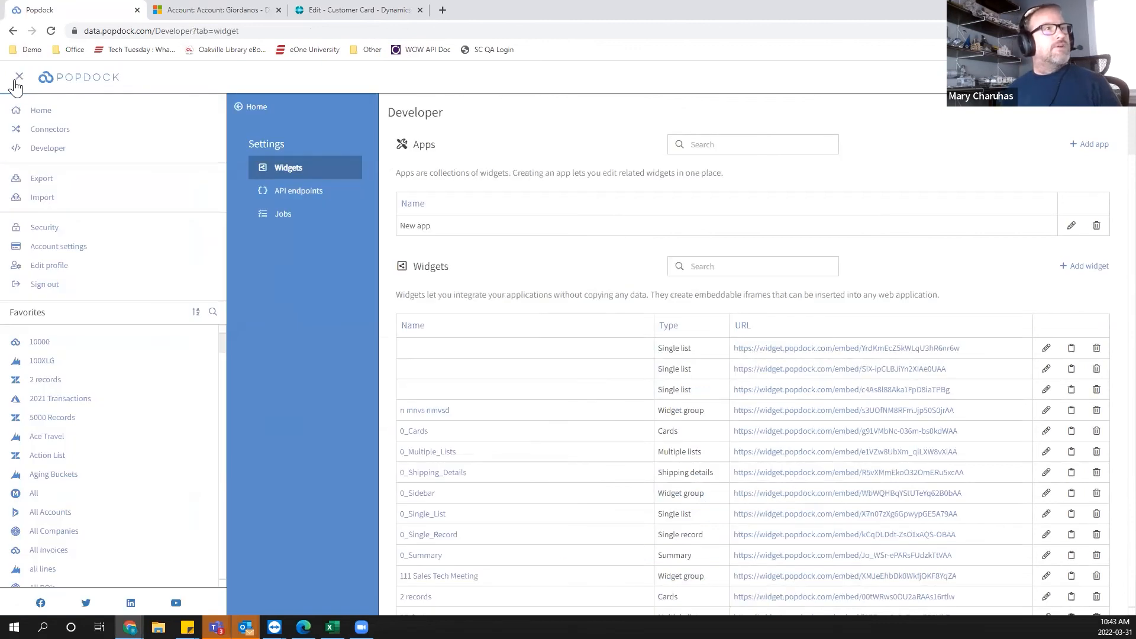
{"action": "left_click", "coordinate": [16, 87]}
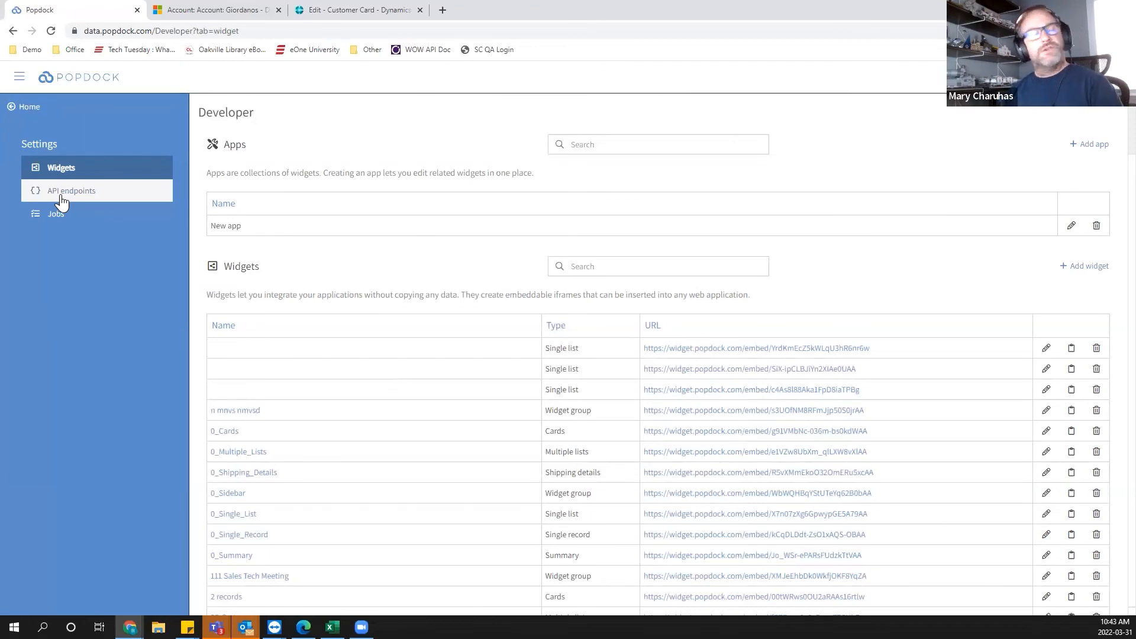
{"action": "left_click", "coordinate": [62, 201]}
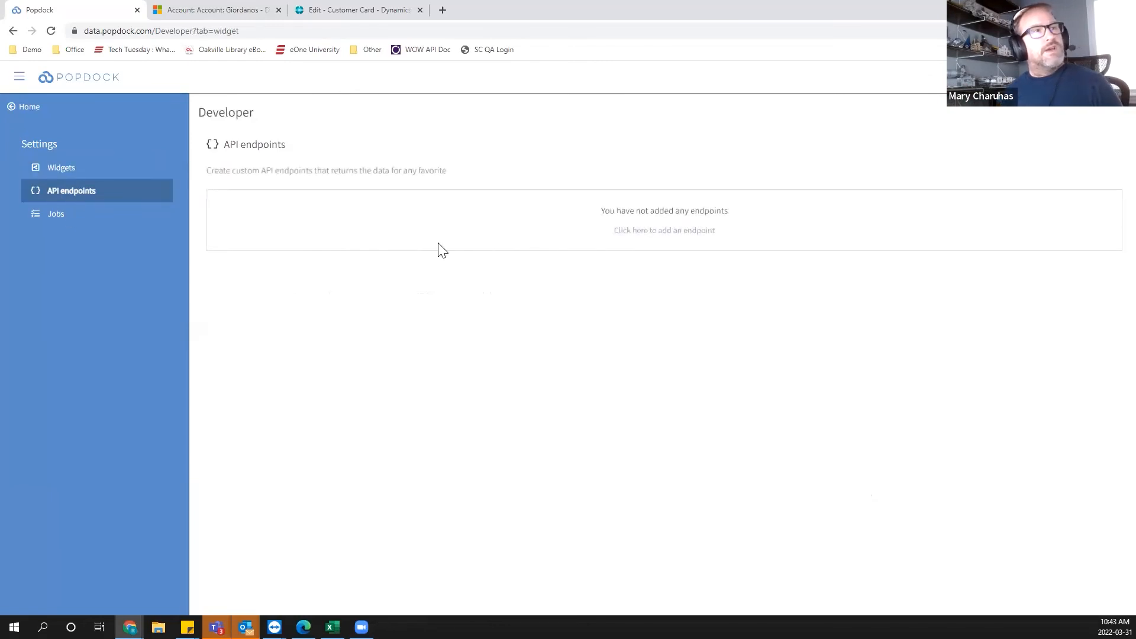
{"action": "left_click", "coordinate": [643, 231]}
{"action": "left_click", "coordinate": [239, 192]}
{"action": "type", "text": "kjorfekpoerf"}
{"action": "key", "text": "Return"}
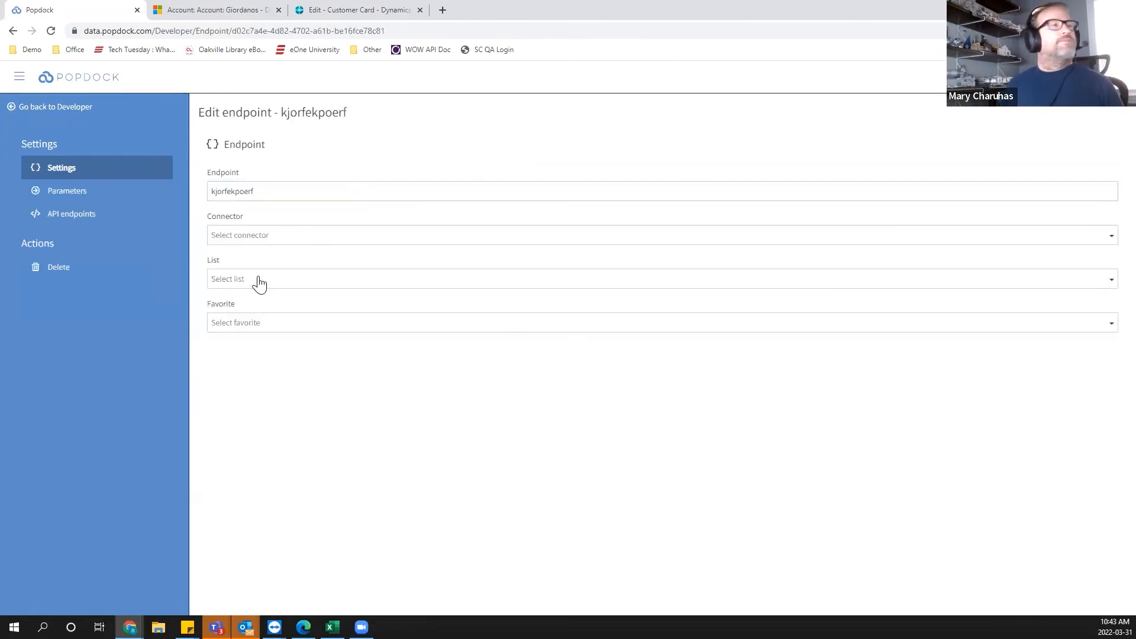
Set the endpoint's connector to Dynamics GP (MS) and its company to Fabrikam, Inc.
{"action": "left_click", "coordinate": [237, 239]}
{"action": "scroll", "coordinate": [305, 358], "scroll_direction": "down", "scroll_amount": 8}
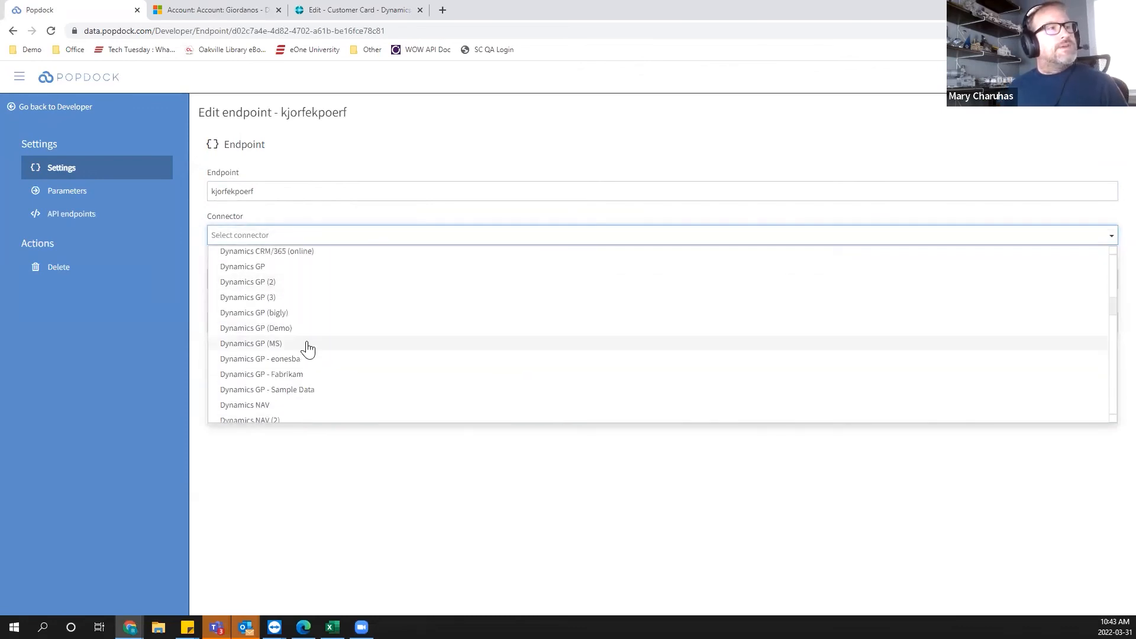
{"action": "left_click", "coordinate": [269, 345]}
{"action": "left_click", "coordinate": [228, 287]}
{"action": "left_click", "coordinate": [225, 303]}
Set the endpoint's group to Sales, its list to Sales transactions and check the favorite is Default view.
{"action": "left_click", "coordinate": [225, 322]}
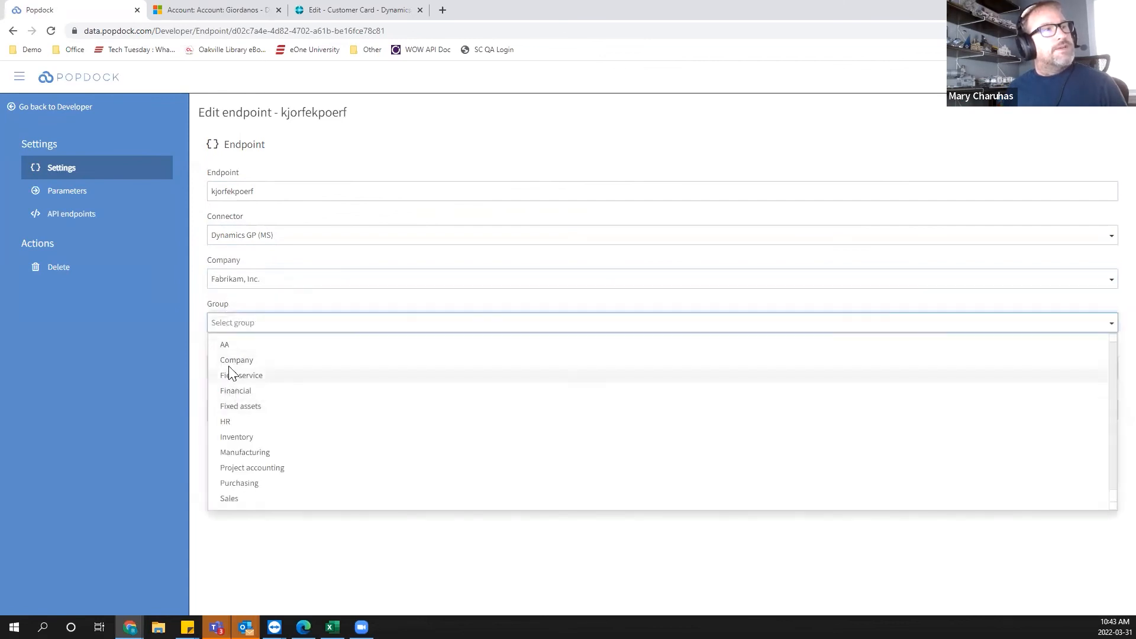
{"action": "left_click", "coordinate": [247, 500]}
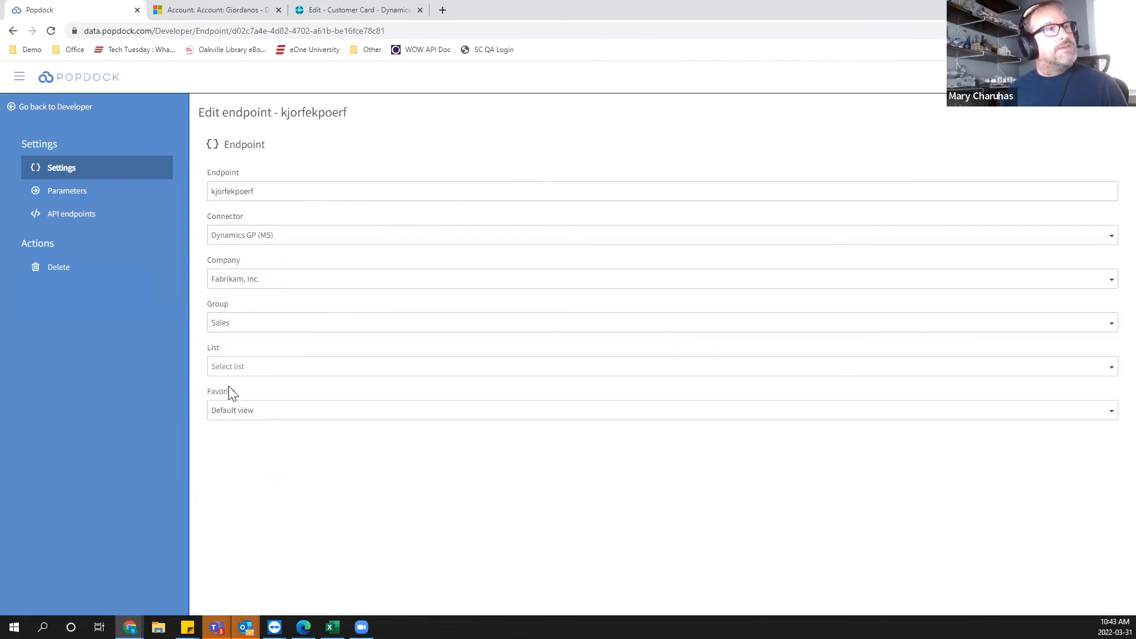
{"action": "left_click", "coordinate": [225, 367]}
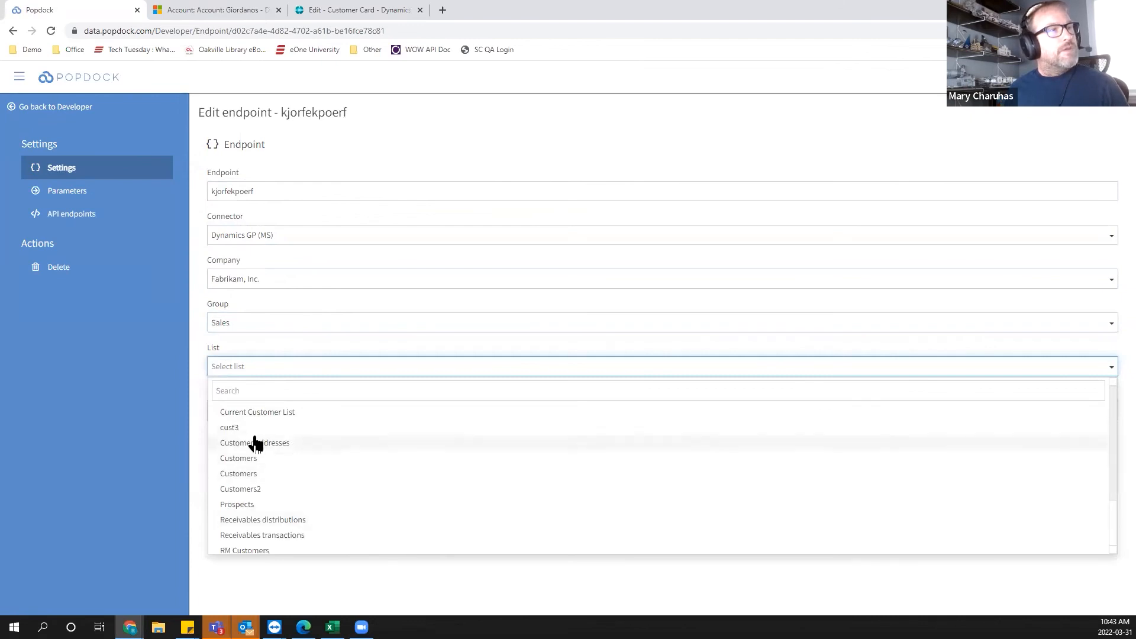
{"action": "scroll", "coordinate": [337, 490], "scroll_direction": "down", "scroll_amount": 2}
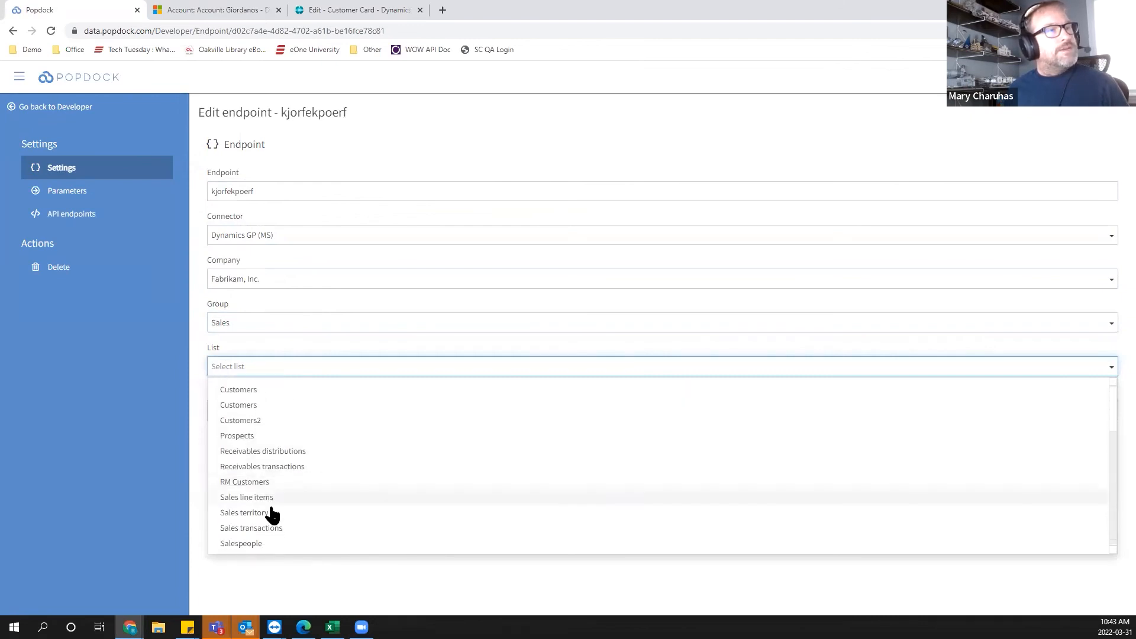
{"action": "left_click", "coordinate": [243, 528]}
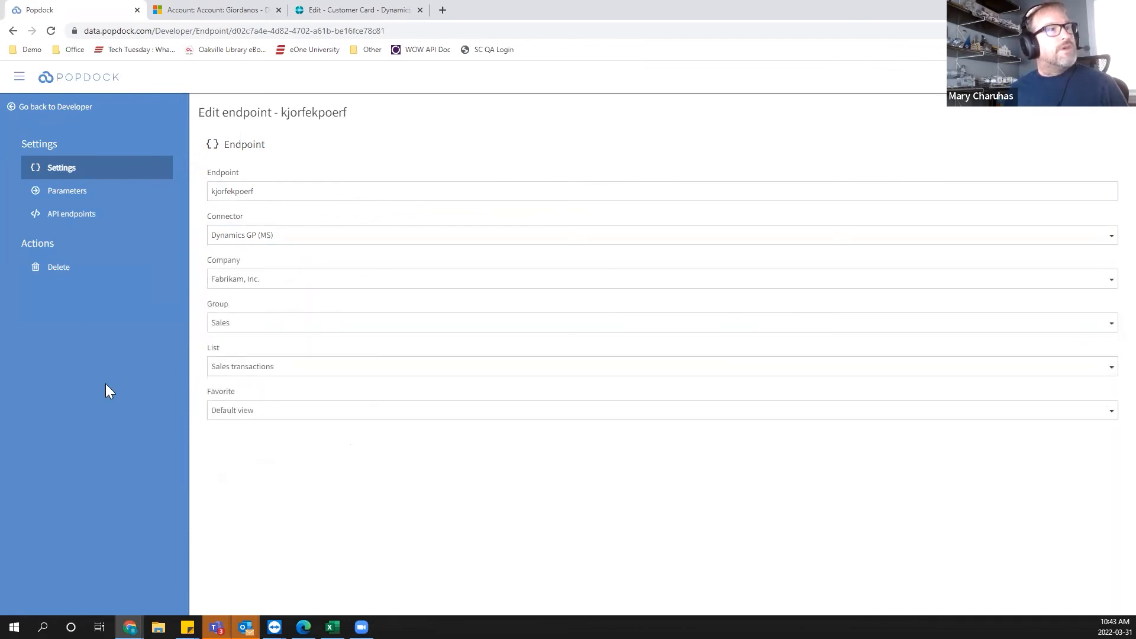
{"action": "left_click", "coordinate": [269, 416]}
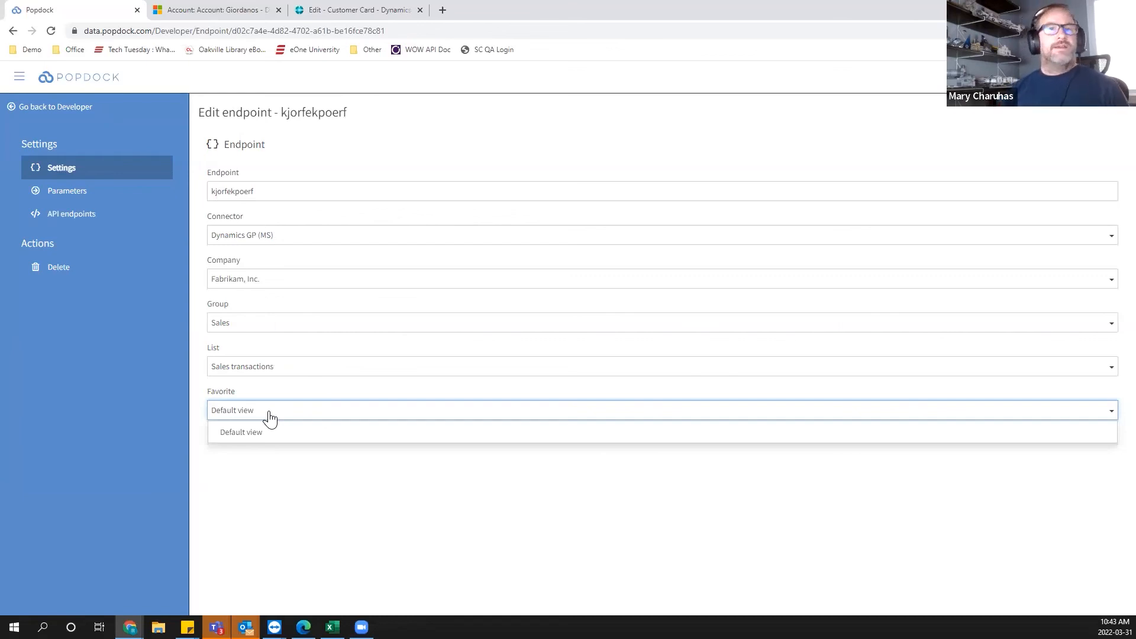
Review the endpoint's generated API and data endpoint URLs, then return to the home dashboard.
{"action": "left_click", "coordinate": [63, 211]}
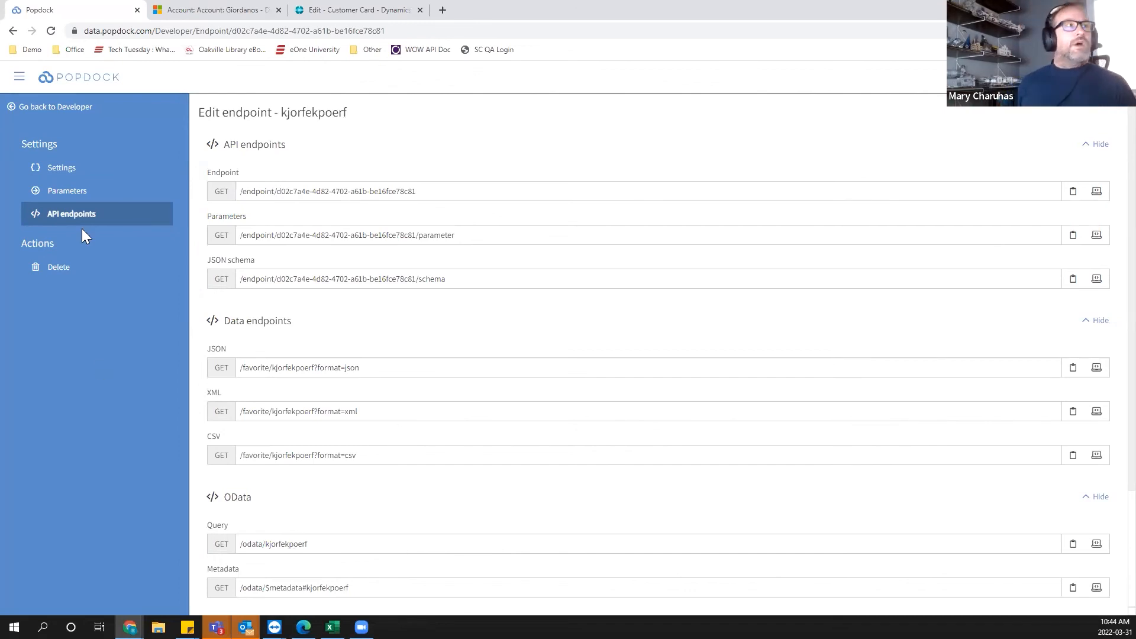
{"action": "left_click", "coordinate": [74, 82]}
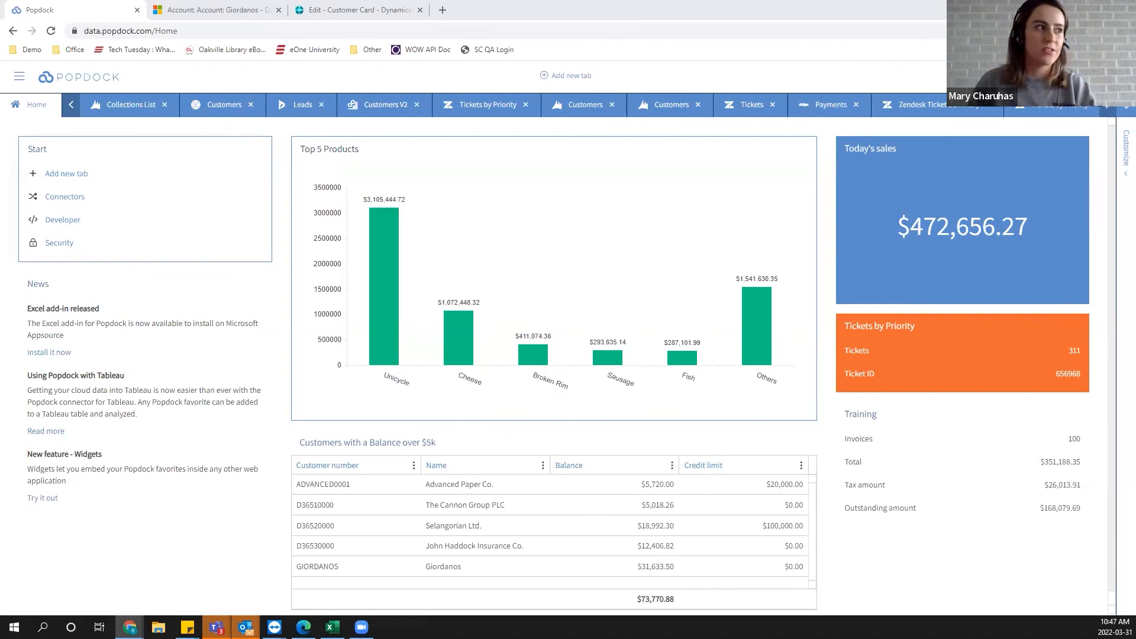
{"action": "key", "text": "alt+Tab"}
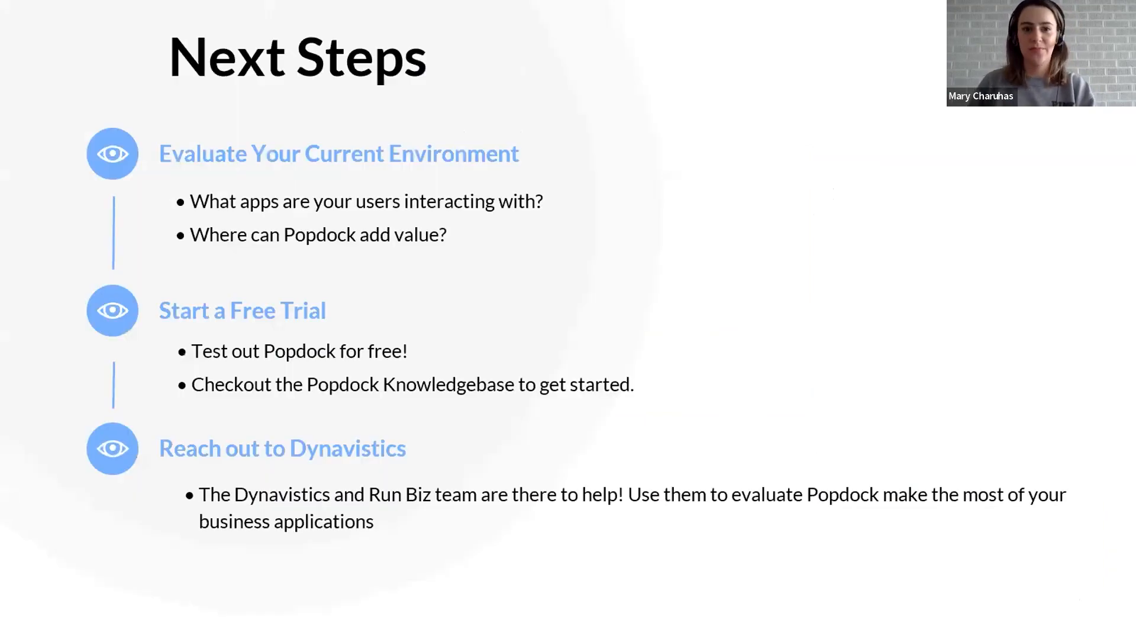